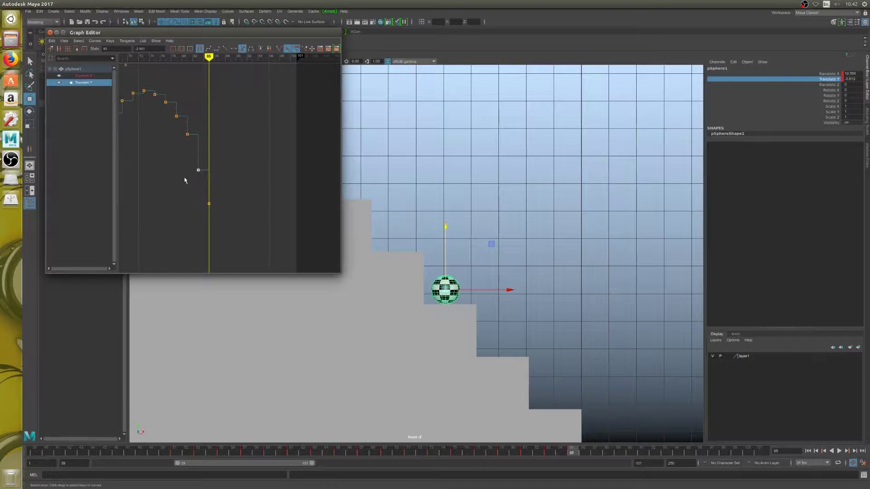
- Raise the ball's Translate Y key at frame 83 to about -2.76 and step through the fall up to frame 85
click(207, 58)
drag(207, 58, 171, 60)
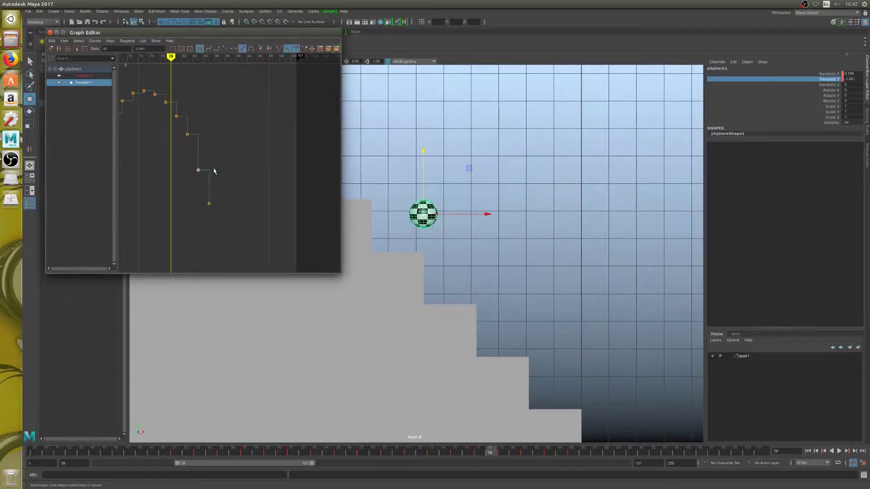
middle_drag(219, 183, 218, 173)
middle_click(452, 256)
key(alt+period)
key(alt+period)
key(alt+period)
key(alt+period)
key(alt+period)
key(alt+period)
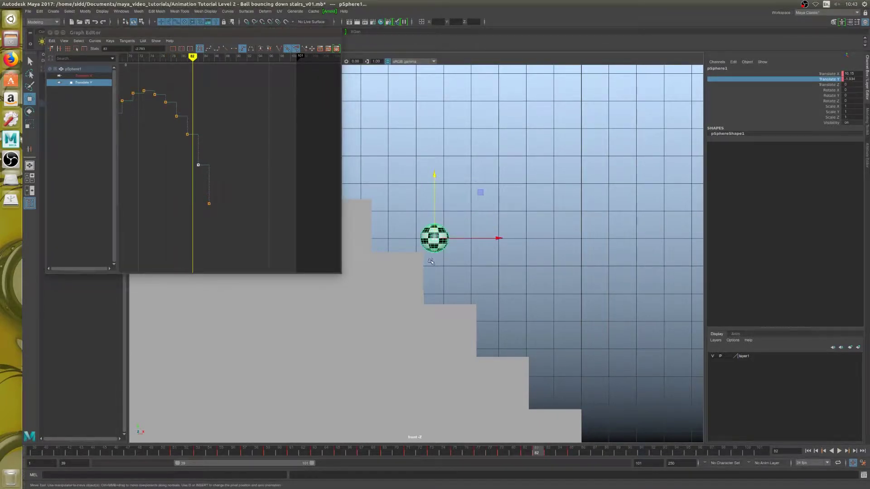
key(alt+period)
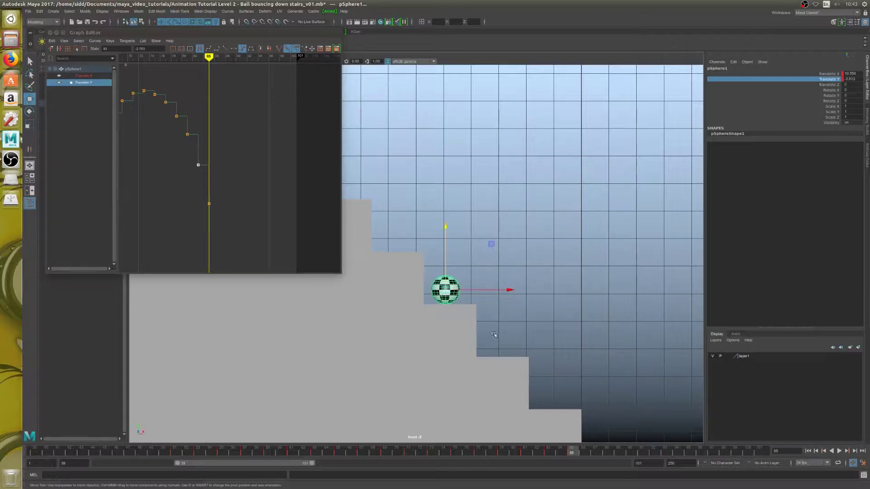
- Lift the ball off the stair at frame 87 and adjust its Translate Y key to about -3.015
key(alt+period)
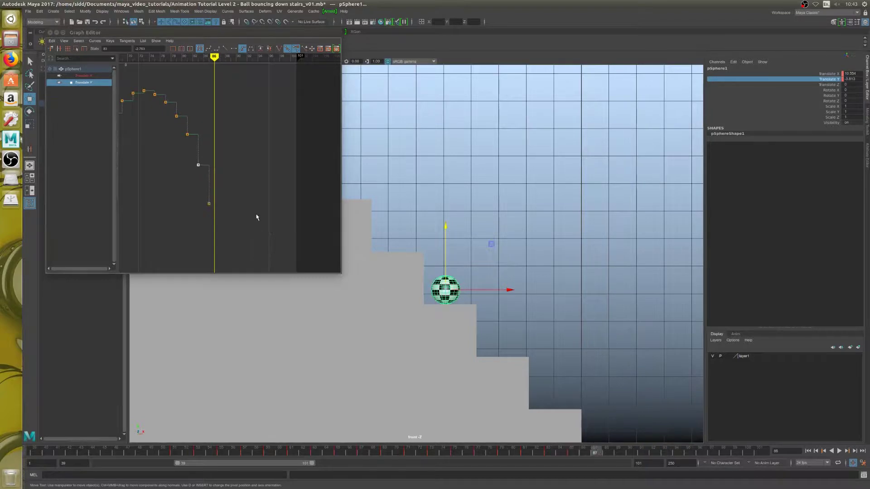
key(alt+period)
drag(445, 229, 446, 211)
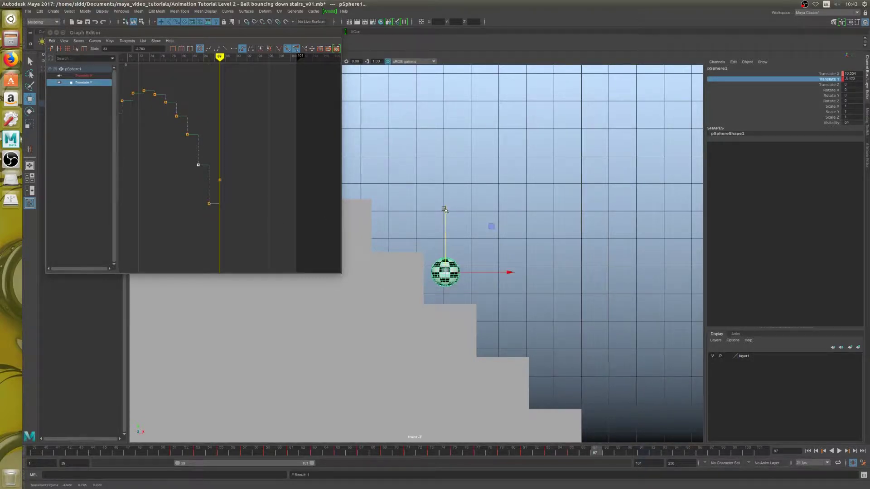
drag(212, 174, 227, 186)
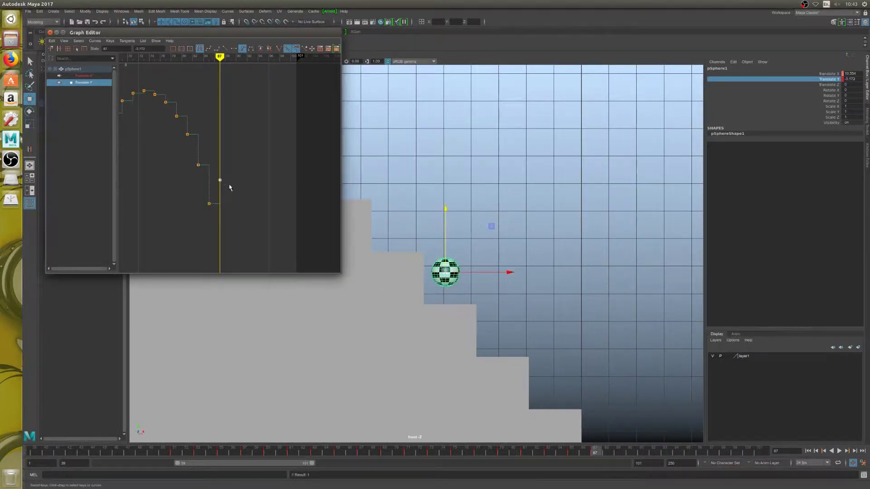
mouse_move(227, 186)
middle_down()
mouse_move(228, 171)
mouse_move(231, 179)
middle_up()
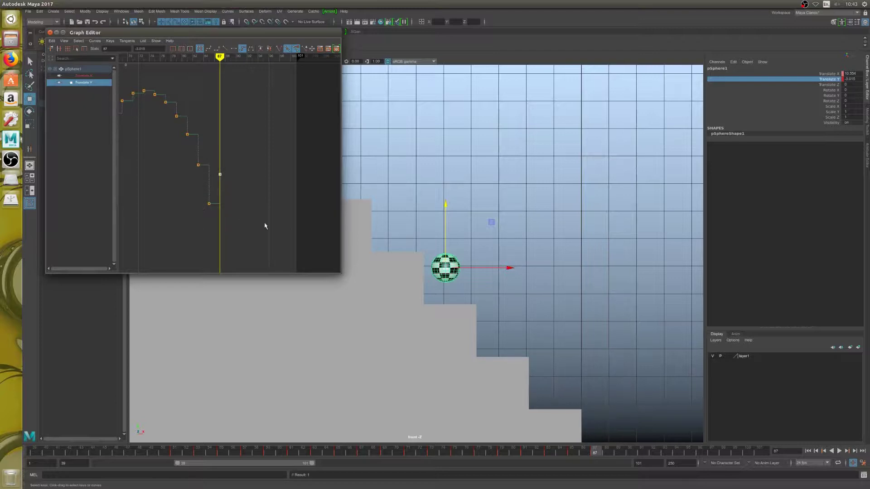
- Key the ball rising in shrinking increments at frames 89, 91 and 93, ending at Translate Y about -2.115
click(451, 213)
key(alt+comma)
key(alt+period)
key(alt+period)
key(alt+period)
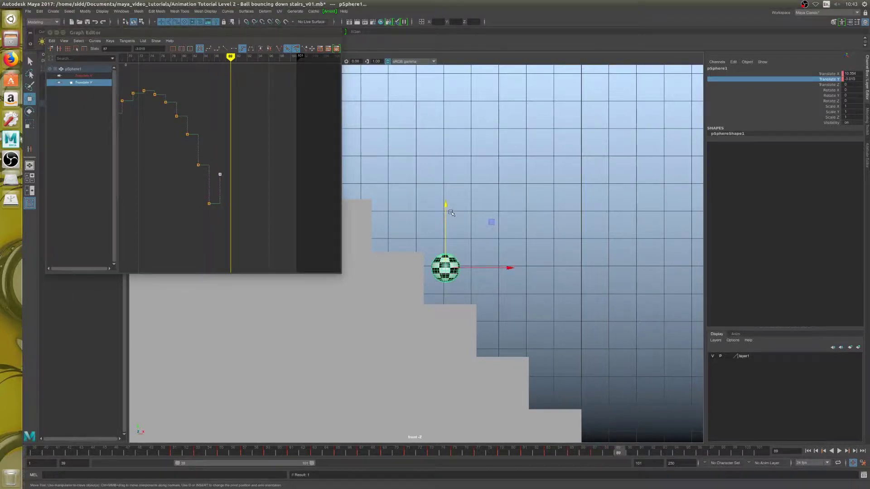
drag(446, 205, 446, 181)
key(alt+period)
key(alt+period)
key(alt+period)
key(alt+period)
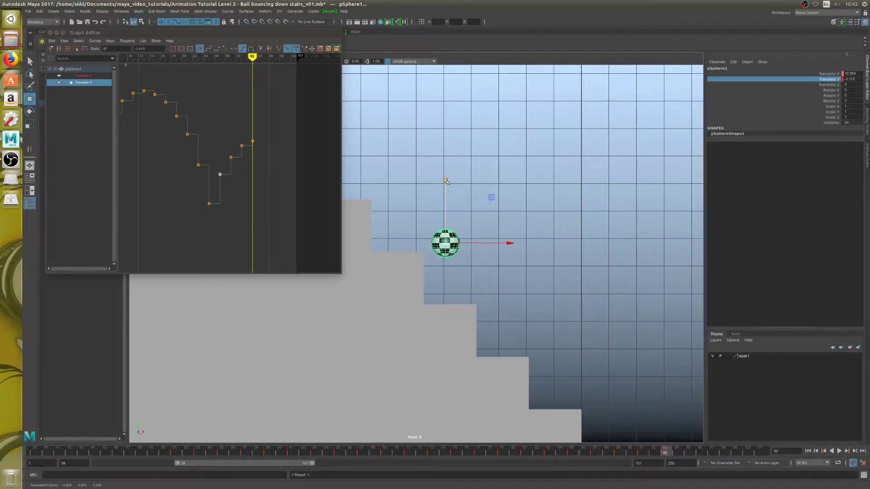
- Key the ball falling at frames 95, 97, 99 and 101, ending at Translate Y about -3.818
key(alt+period)
key(alt+period)
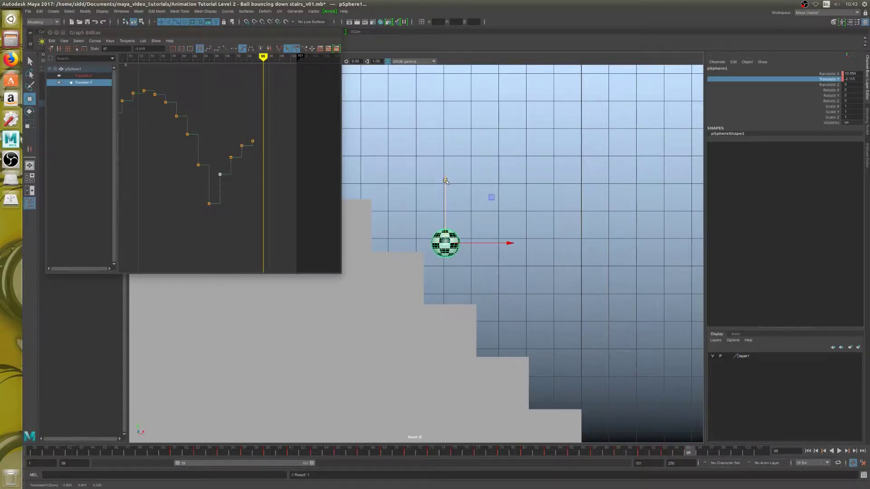
drag(445, 181, 448, 229)
key(alt+period)
key(alt+period)
key(alt+period)
key(alt+period)
key(alt+period)
key(alt+period)
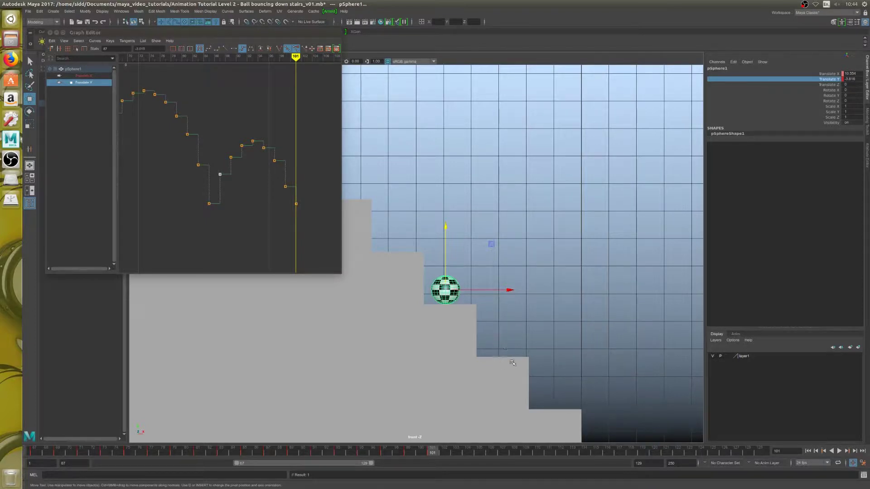
- At frame 105, place the ball on the next lower stair at about Translate X 12.57 and Translate Y -5.727
key(alt+period)
key(alt+period)
key(alt+period)
key(alt+period)
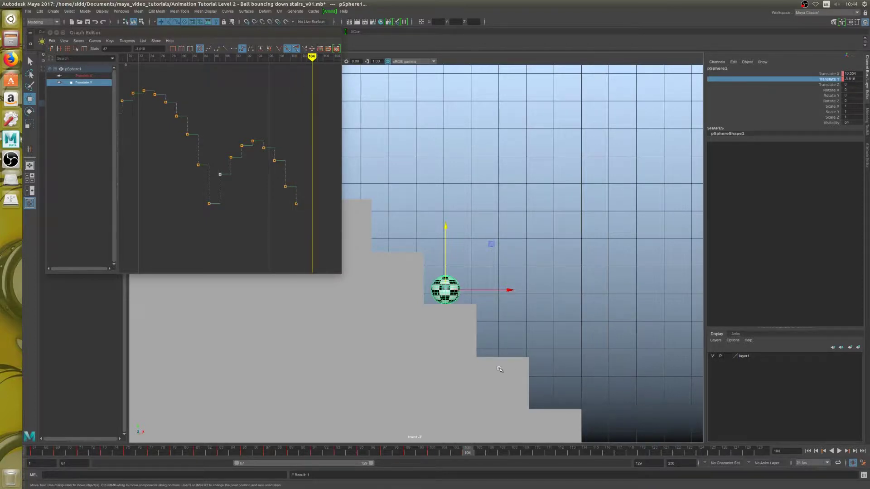
drag(508, 290, 563, 290)
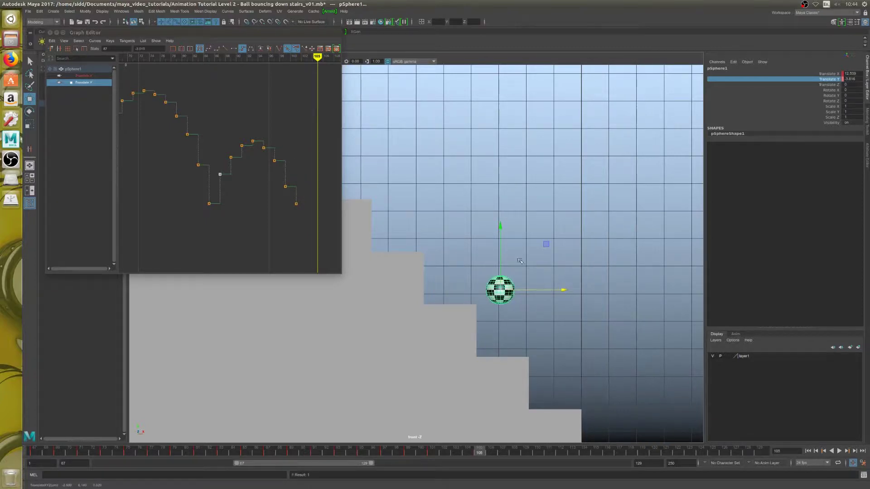
drag(501, 228, 511, 282)
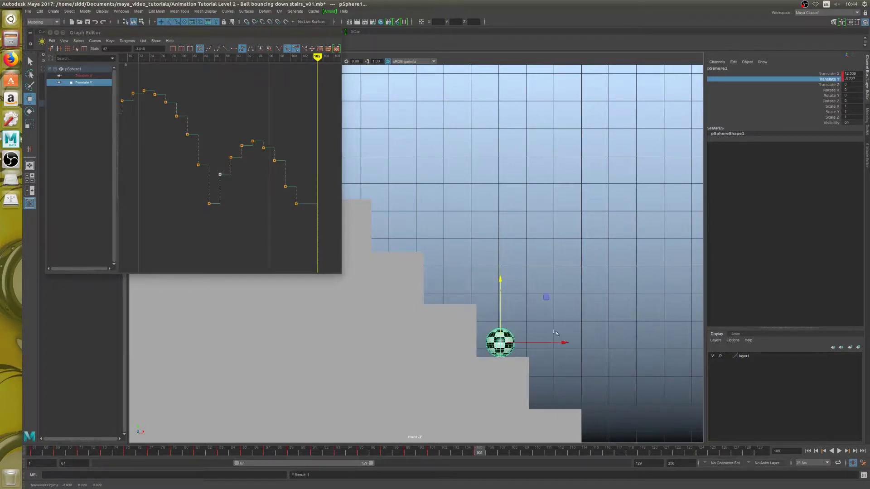
drag(558, 343, 562, 344)
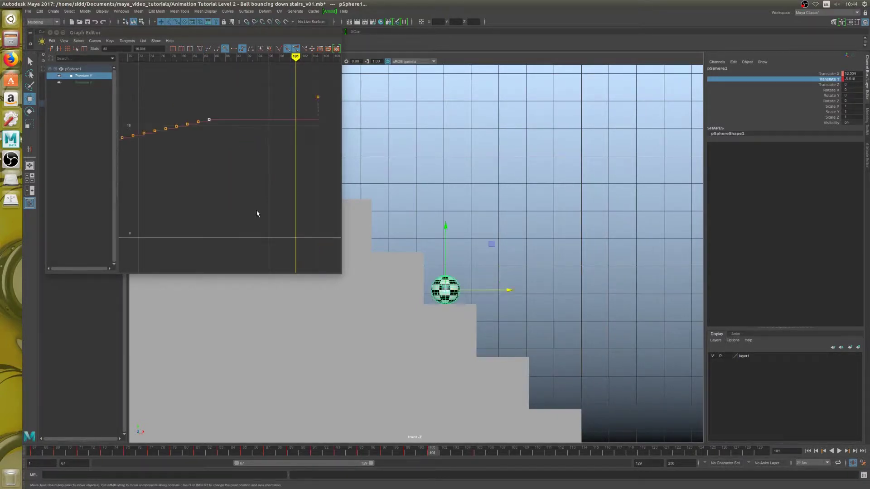
- Give the Translate X keys at frames 85 and 105 linear tangents and play back the motion
scroll(237, 155, down, 5)
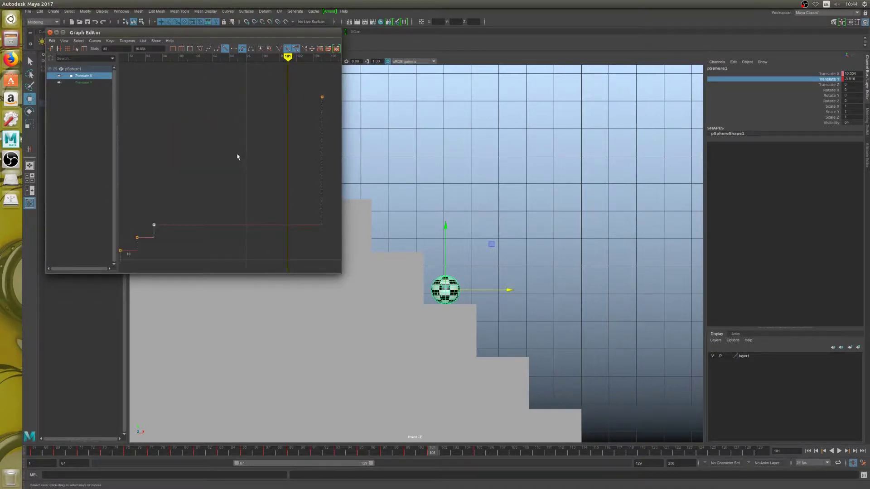
scroll(235, 194, up, 5)
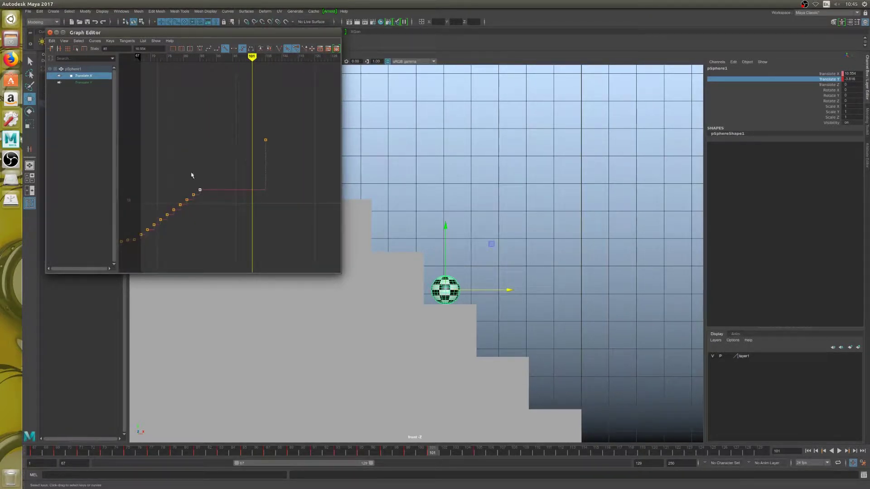
click(226, 48)
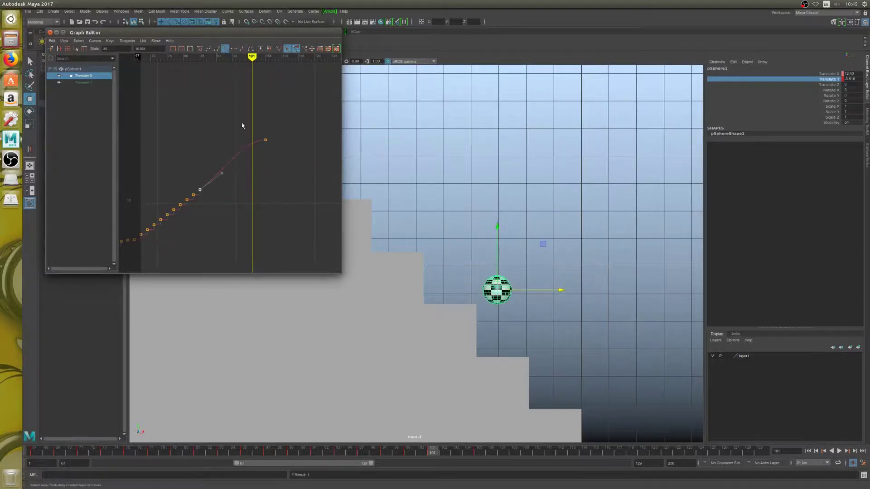
drag(242, 126, 286, 155)
click(225, 48)
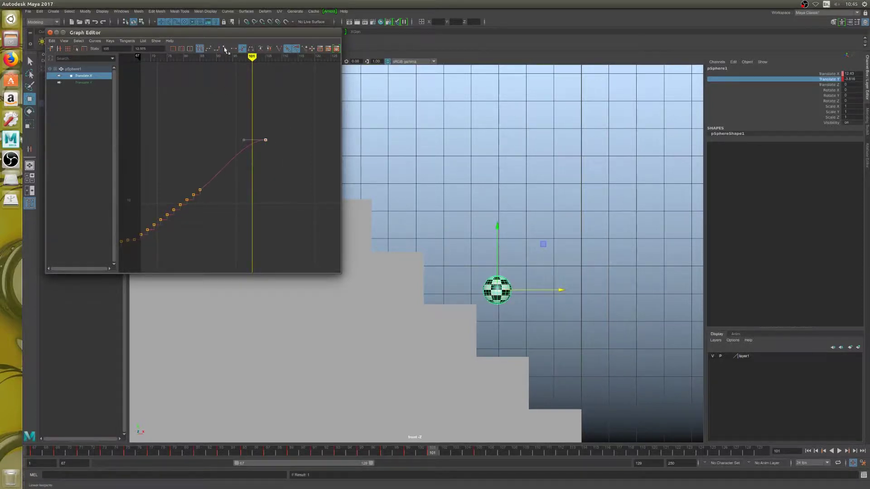
click(839, 452)
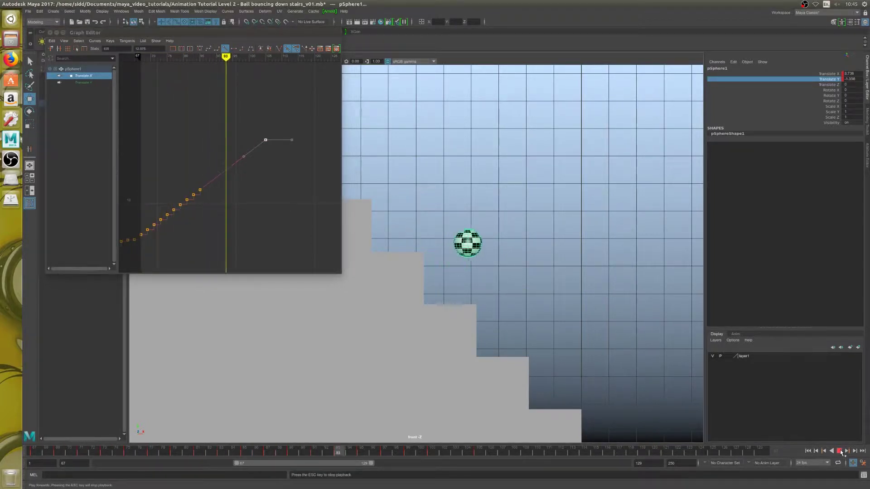
click(839, 451)
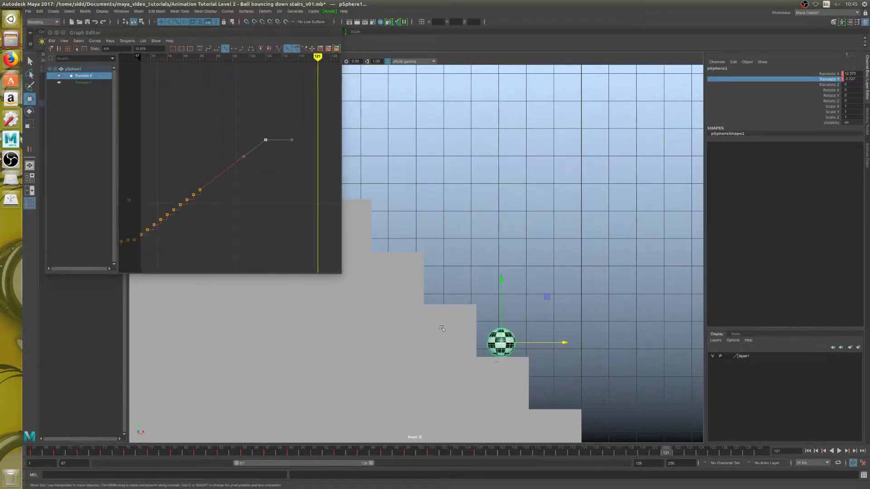
- Go to frame 103 and set a key on the ball's Translate X channel only
key(f)
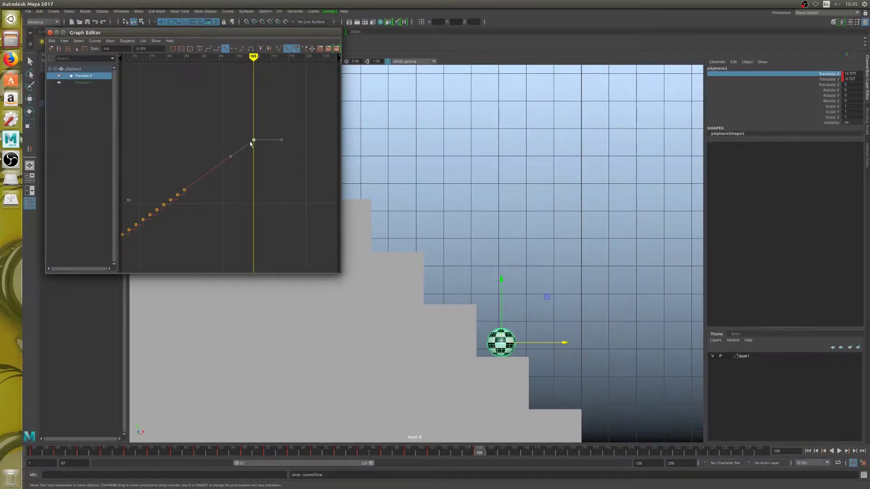
key(alt+comma)
key(alt+comma)
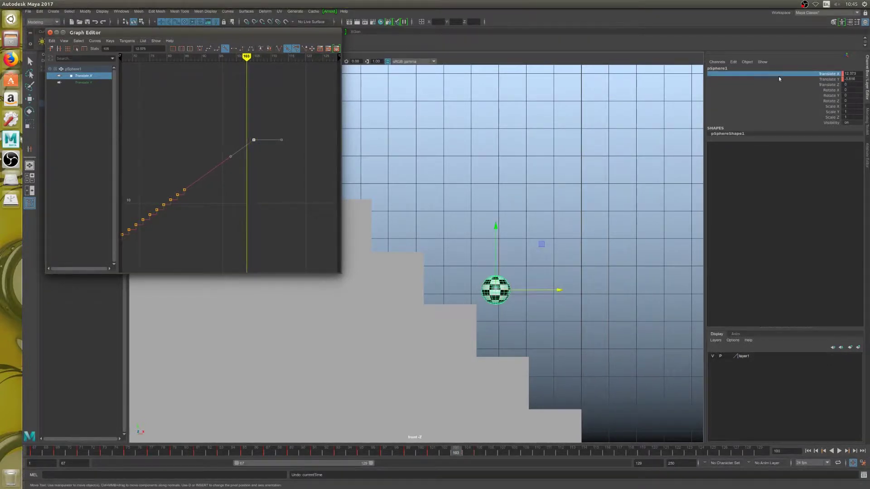
right_click(830, 76)
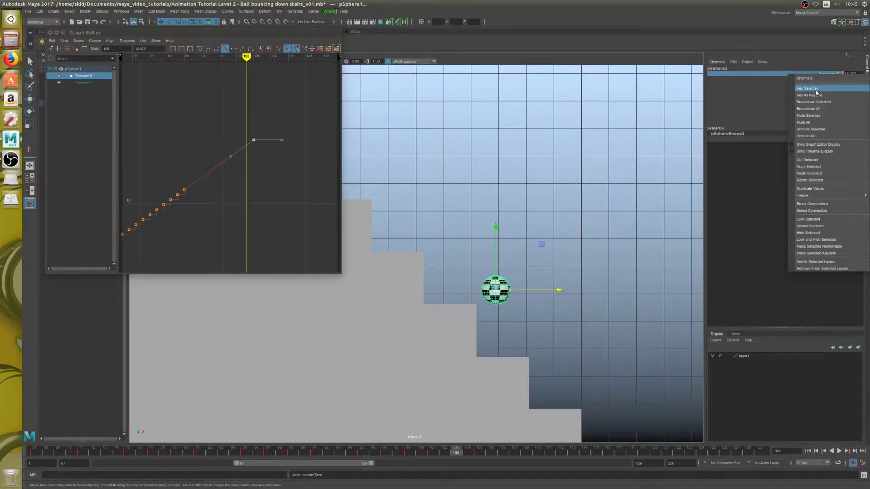
click(816, 89)
- Key the ball's Translate X on every second frame from 101 back to 87
key(alt+comma)
key(alt+comma)
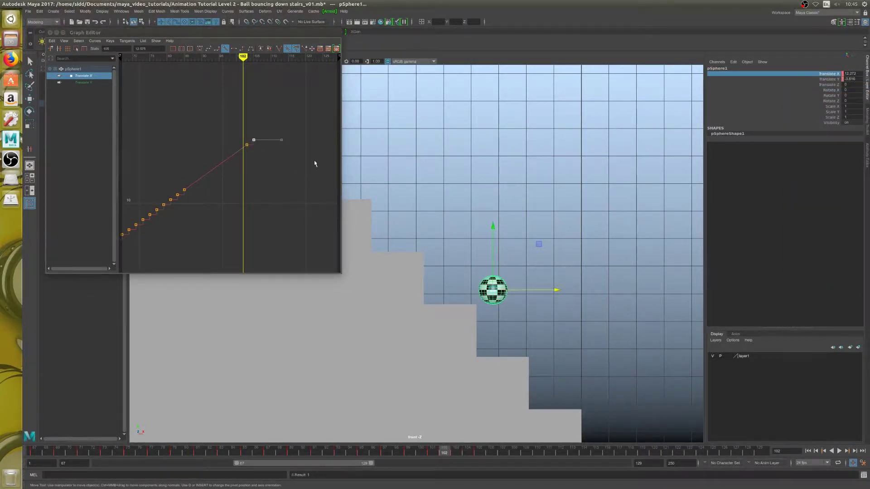
key(s)
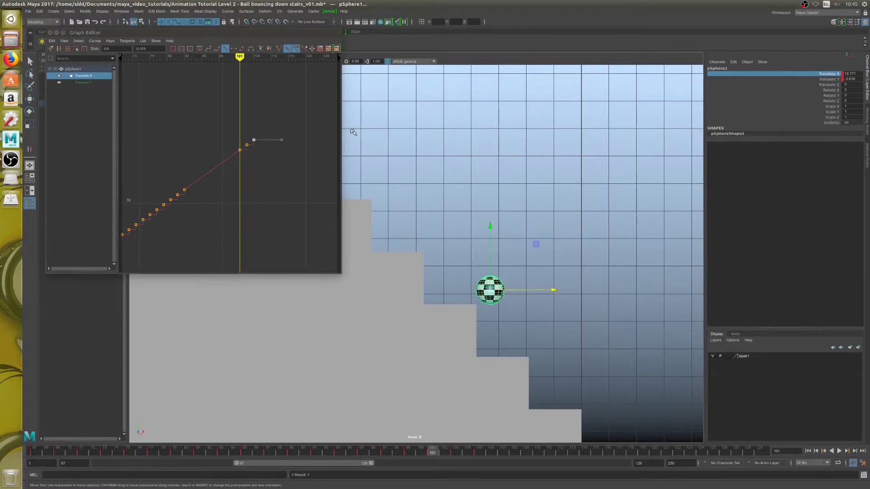
key(alt+comma)
key(alt+comma)
key(s)
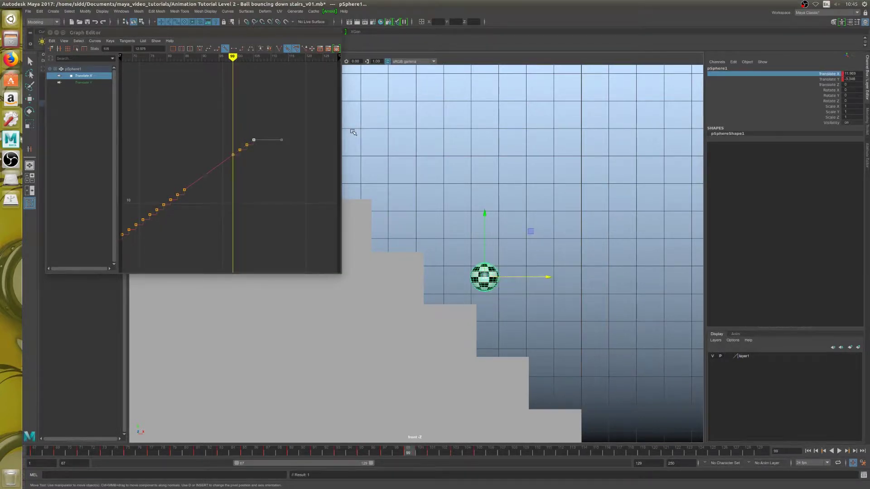
key(alt+comma)
key(alt+comma)
key(s)
key(alt+comma)
key(alt+comma)
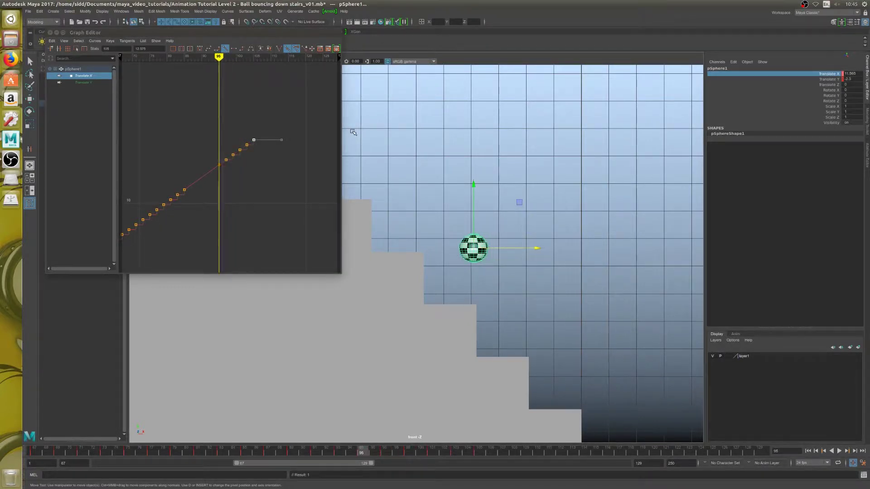
key(s)
key(alt+comma)
key(alt+comma)
key(s)
key(alt+comma)
key(alt+comma)
key(s)
key(alt+comma)
key(alt+comma)
key(s)
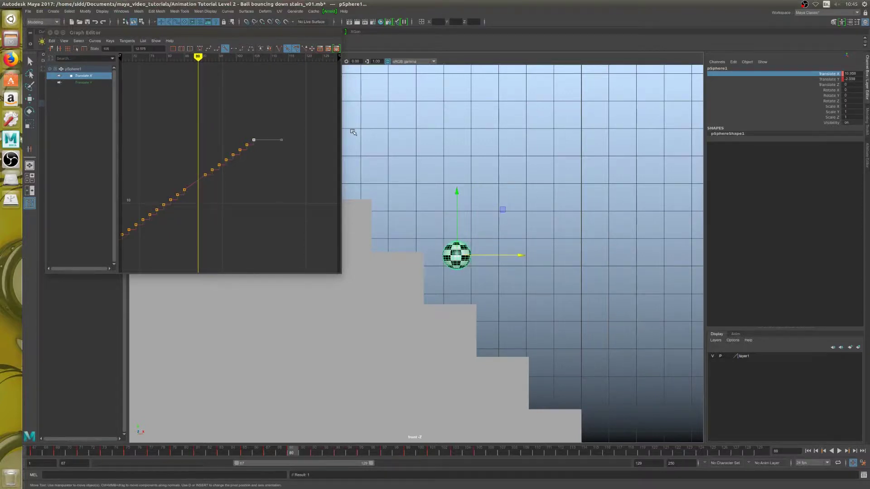
key(alt+comma)
key(alt+comma)
key(s)
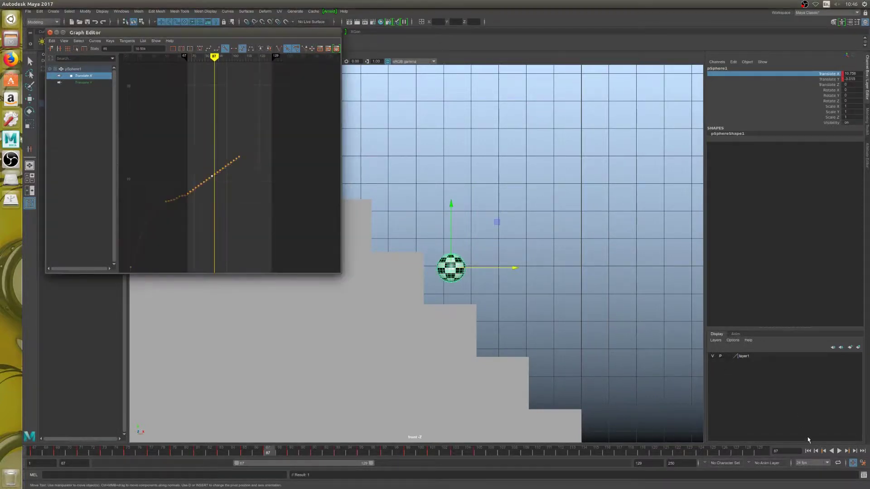
- Play back the bounce from the start of the playback range to review the horizontal motion
click(808, 451)
click(839, 451)
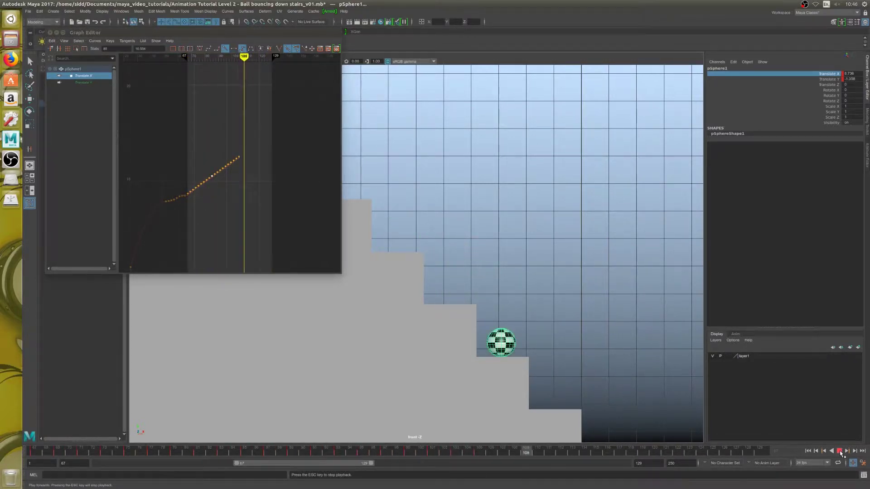
click(839, 452)
- Lower the Translate Y key at frame 101 to about -4.187 in the Graph Editor and advance to frame 103
click(83, 82)
drag(218, 184, 249, 204)
key(f)
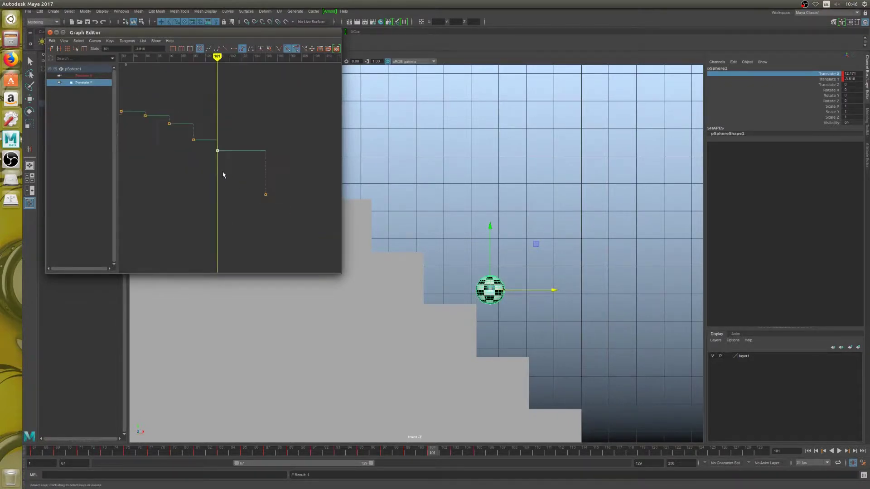
drag(196, 149, 210, 162)
key(f)
scroll(209, 161, down, 5)
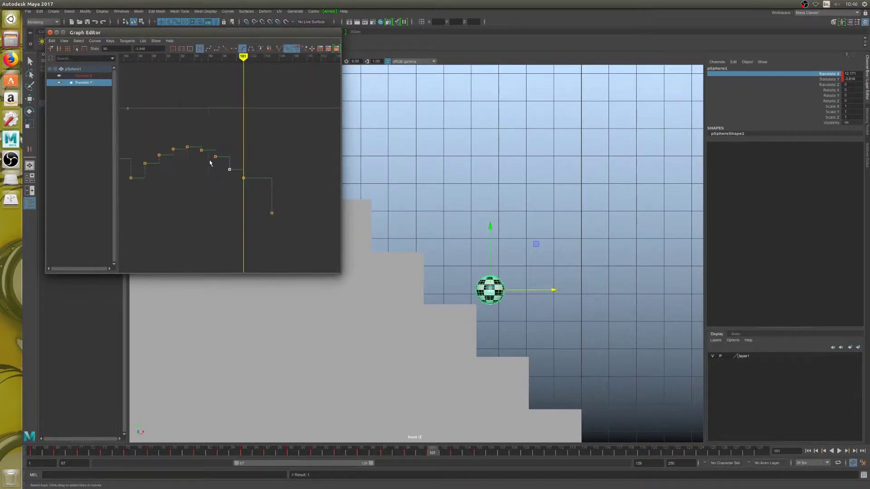
scroll(209, 161, up, 3)
scroll(201, 153, down, 2)
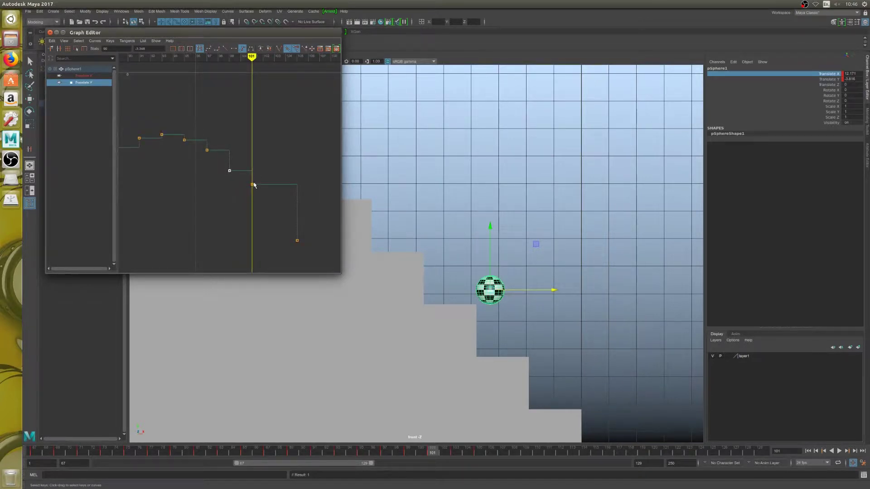
drag(243, 183, 262, 196)
middle_drag(261, 194, 260, 205)
key(alt+period)
key(alt+period)
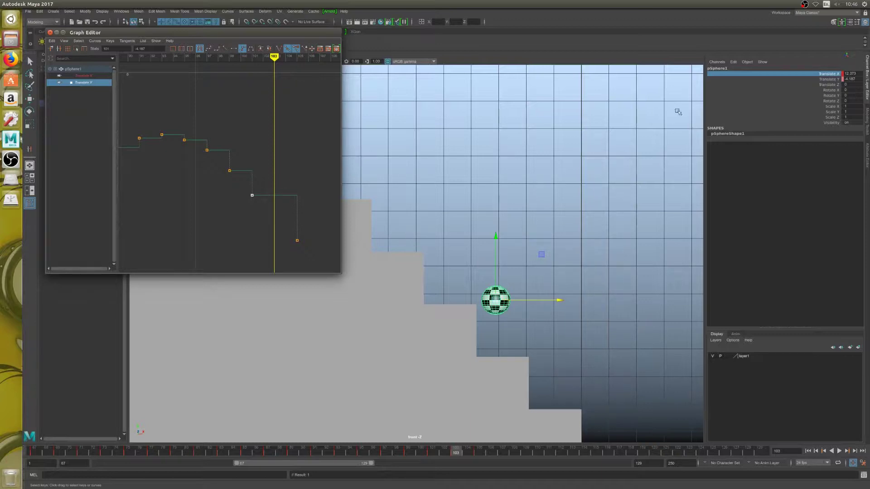
click(829, 80)
right_click(828, 80)
click(825, 94)
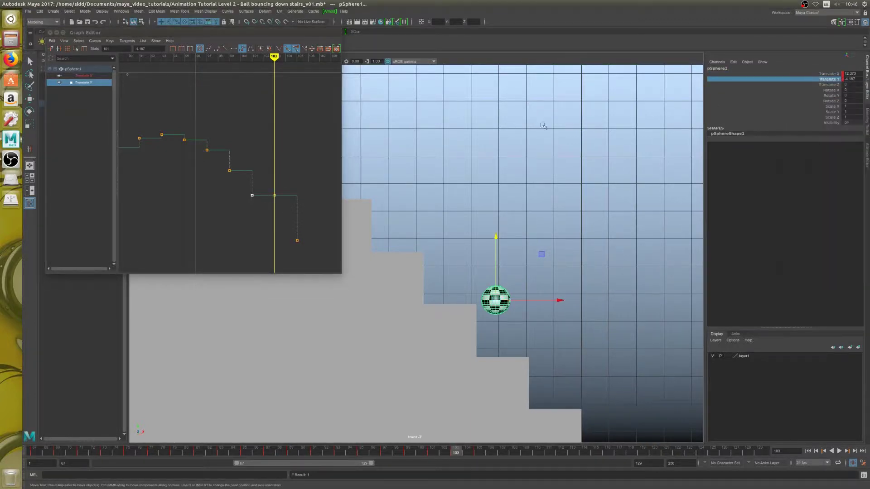
click(273, 195)
middle_drag(286, 200, 290, 217)
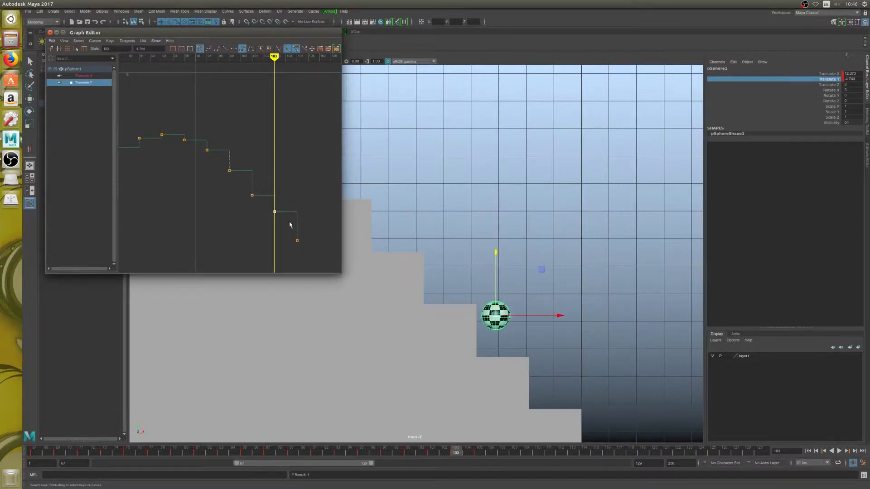
key(ctrl+z)
key(ctrl+z)
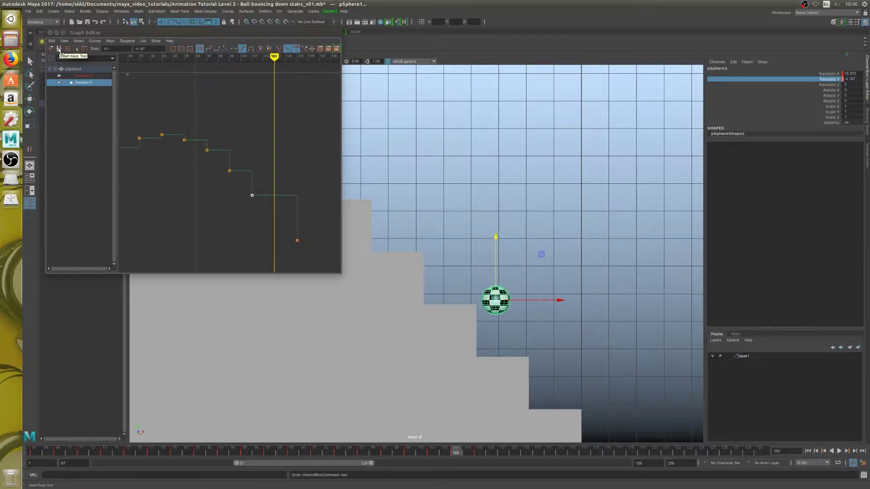
- Insert a Translate Y key at frame 103 with the Insert Keys tool and lower it to about -5
click(58, 49)
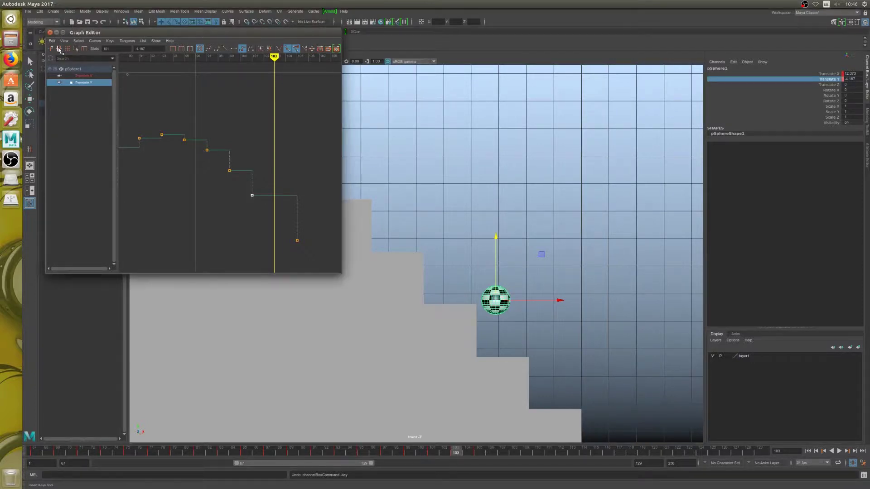
middle_click(275, 198)
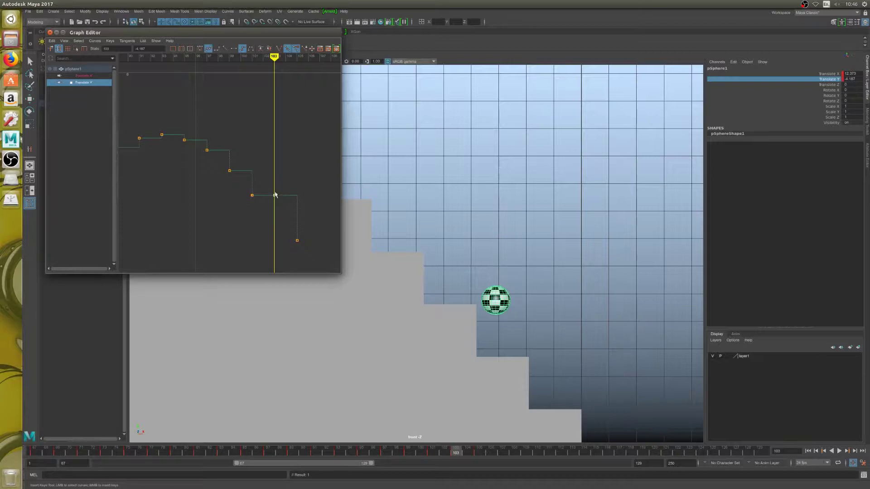
key(ctrl+z)
middle_click(275, 198)
key(w)
drag(262, 172, 279, 200)
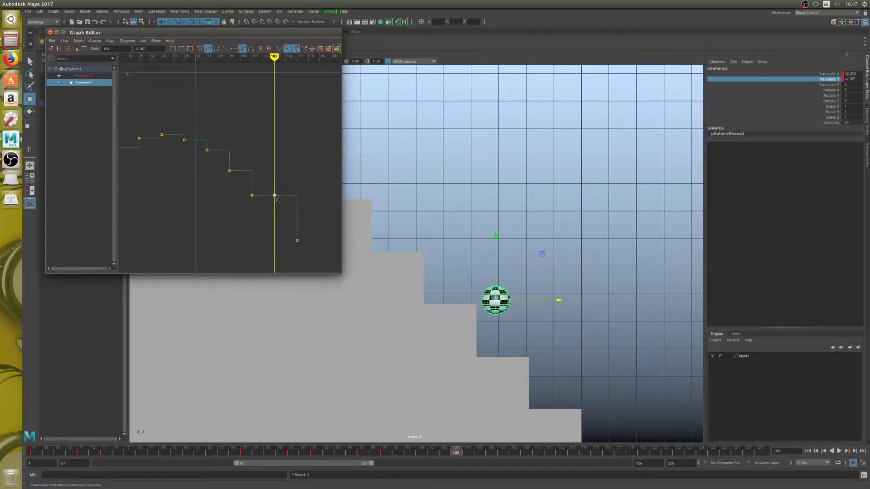
middle_drag(276, 198, 279, 225)
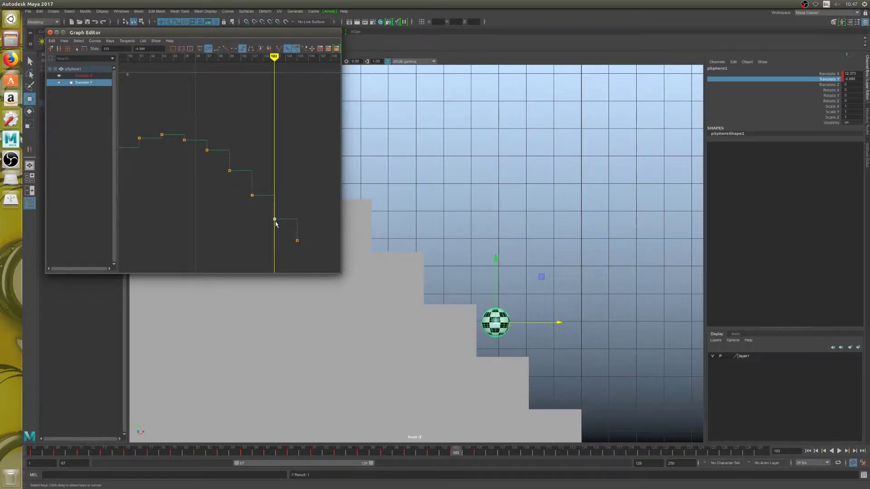
drag(267, 211, 267, 209)
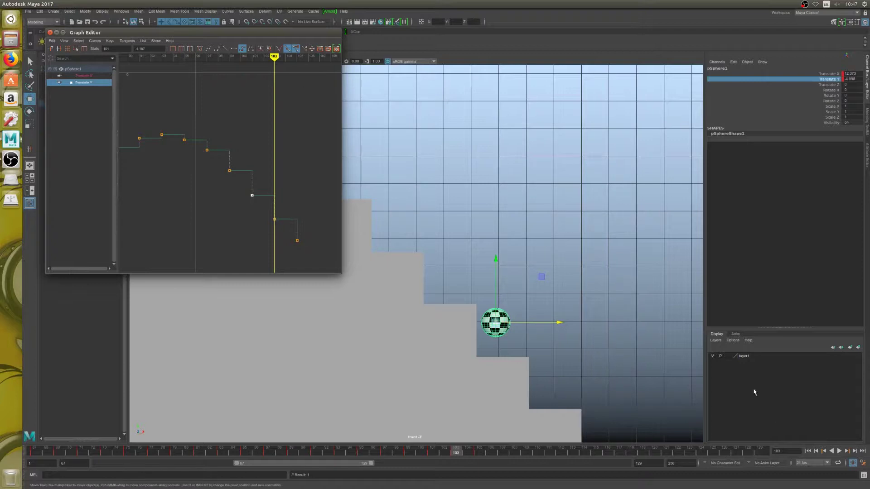
- Play back the bounce from the start of the playback range to review the fall with the inserted key
click(808, 451)
click(839, 451)
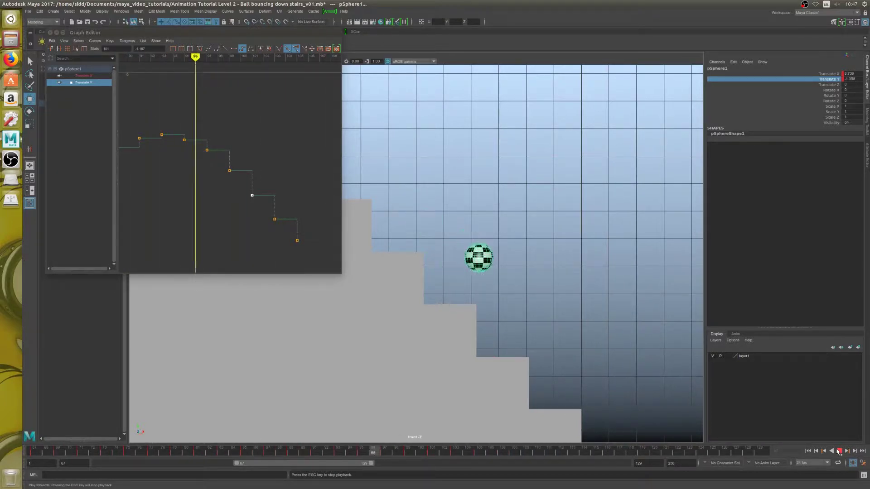
click(839, 451)
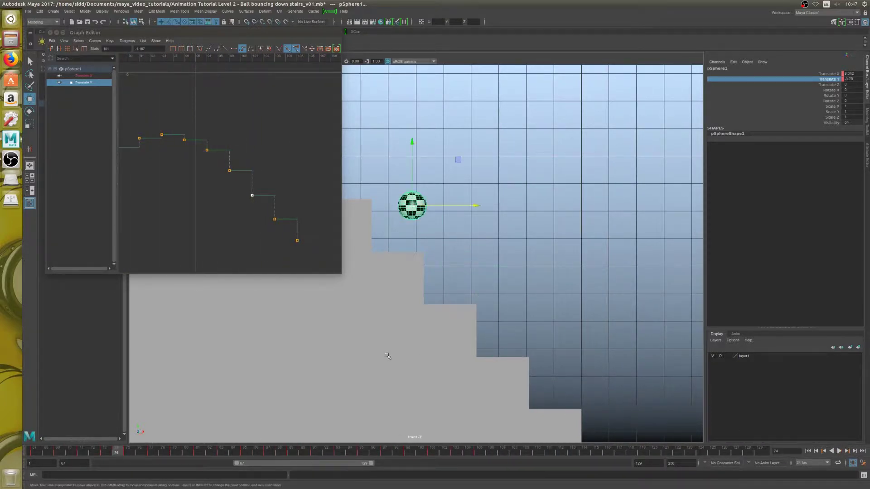
- Raise the descending Translate Y keys between frames 97 and 103 in the Graph Editor to round out the ball's falling arc
drag(209, 155, 248, 186)
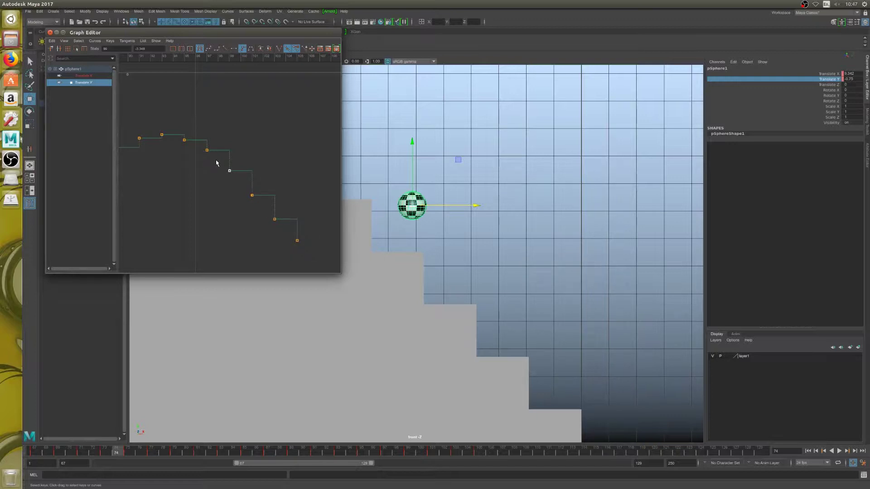
shift+middle_drag(237, 180, 237, 178)
drag(234, 190, 266, 209)
shift+middle_drag(261, 204, 262, 196)
drag(247, 199, 277, 228)
shift+middle_drag(283, 232, 279, 216)
drag(244, 180, 257, 193)
shift+middle_drag(257, 192, 257, 189)
drag(210, 160, 236, 185)
shift+middle_drag(236, 184, 236, 180)
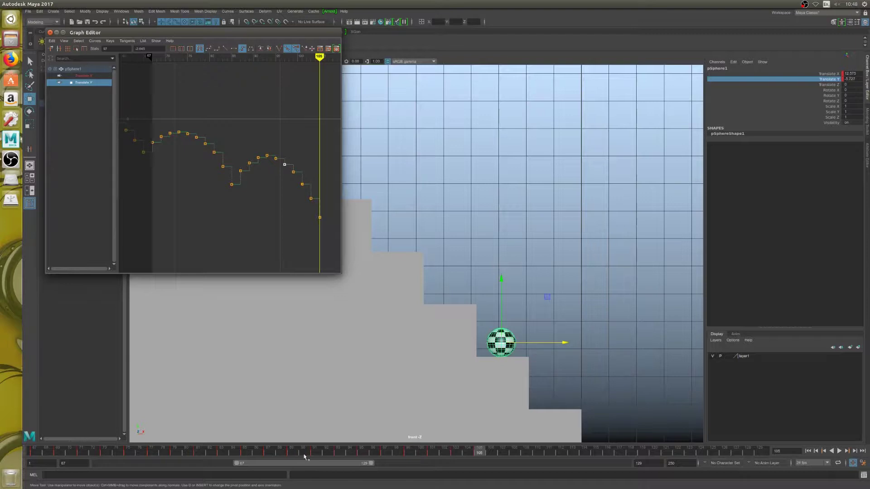
- Play the animation from frame 67 to review the reshaped arc of the second bounce
drag(492, 446, 41, 453)
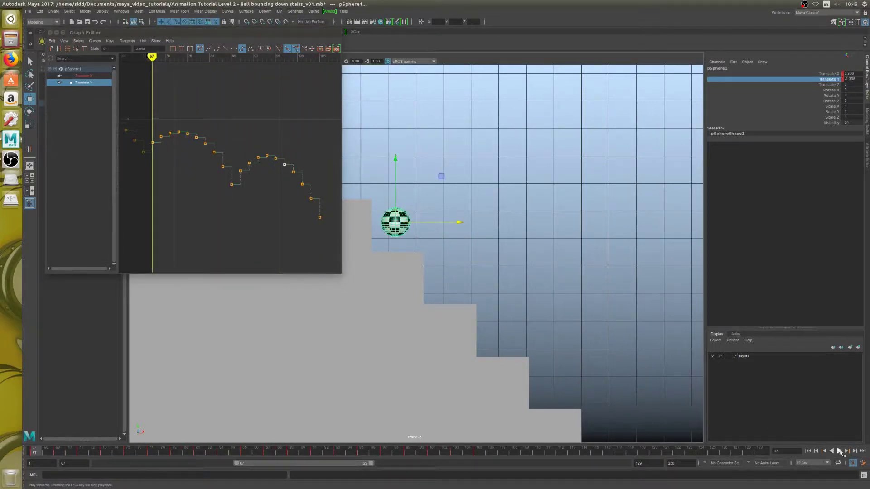
click(839, 451)
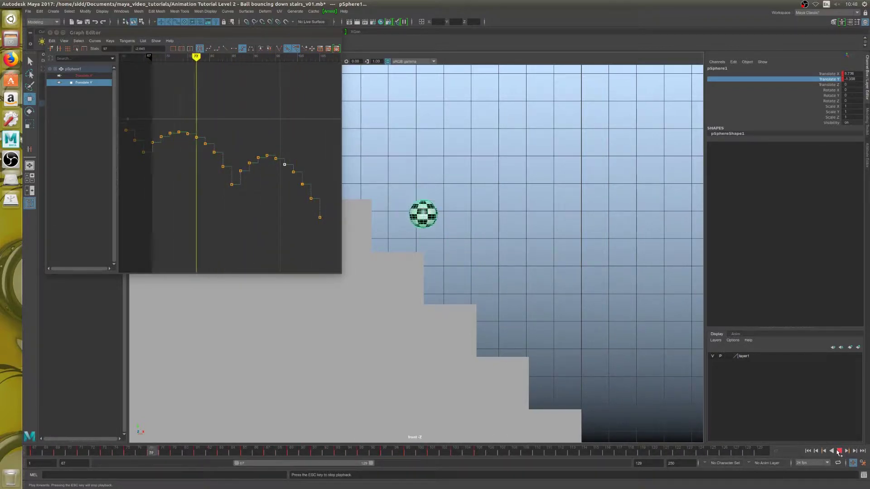
click(838, 451)
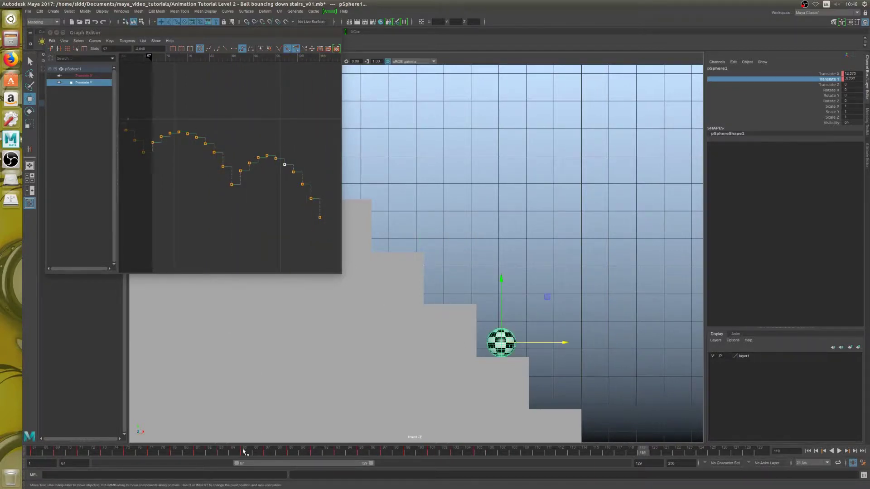
- Step frame by frame from 73 to 105 to examine the ball's spacing across both bounces
drag(244, 451, 106, 455)
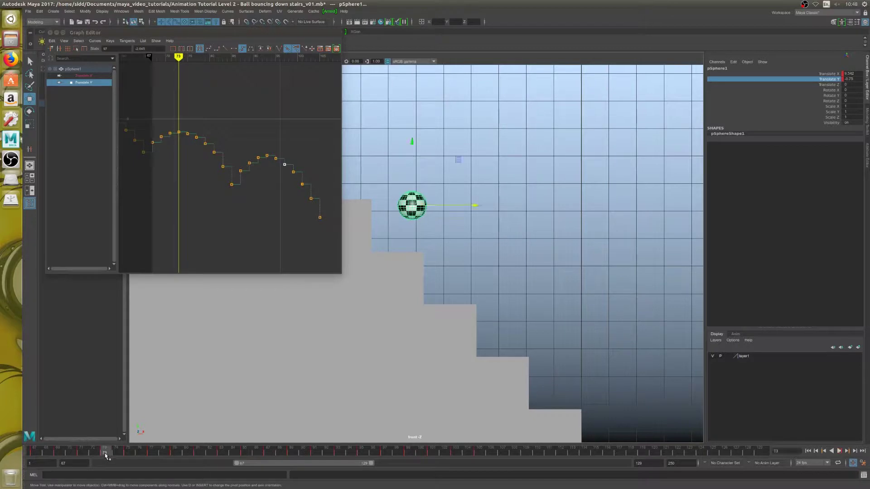
key(alt+period)
key(alt+period)
key(alt+period)
key(alt+period)
key(alt+period)
key(alt+period)
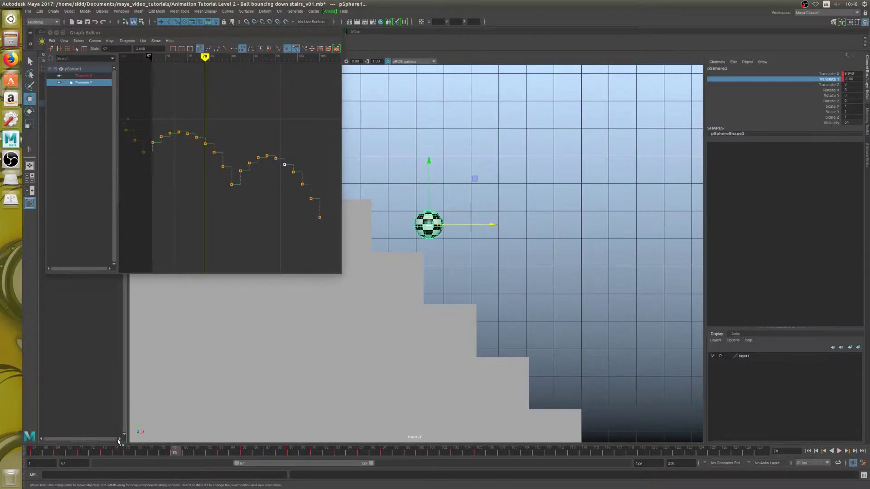
key(alt+period)
key(alt+period)
key(alt+period)
key(alt+period)
key(alt+period)
key(alt+period)
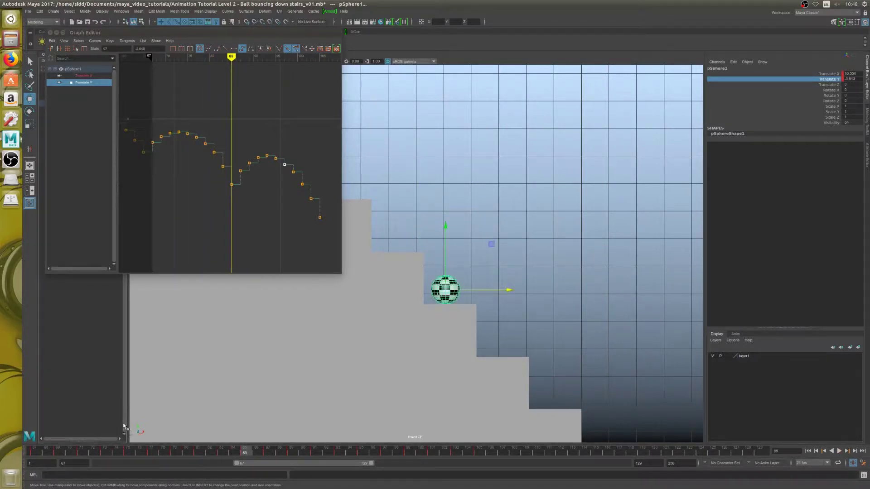
key(alt+period)
key(alt+period)
key(alt+period)
key(alt+period)
key(alt+period)
key(alt+period)
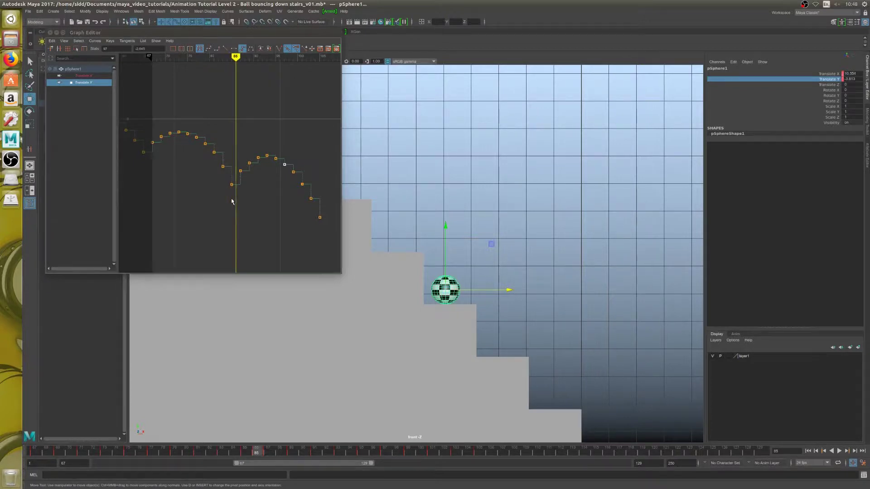
key(alt+period)
key(alt+period)
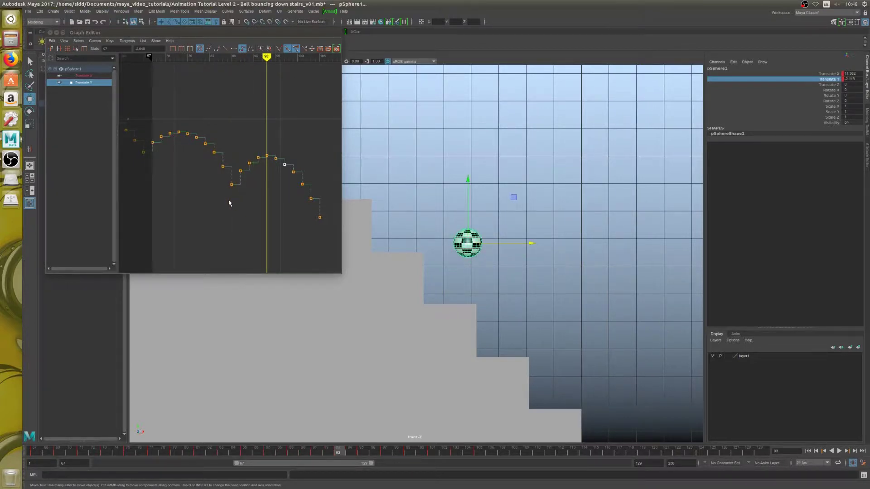
key(alt+period)
key(alt+period)
key(alt+period)
key(alt+period)
key(alt+period)
key(alt+period)
key(alt+period)
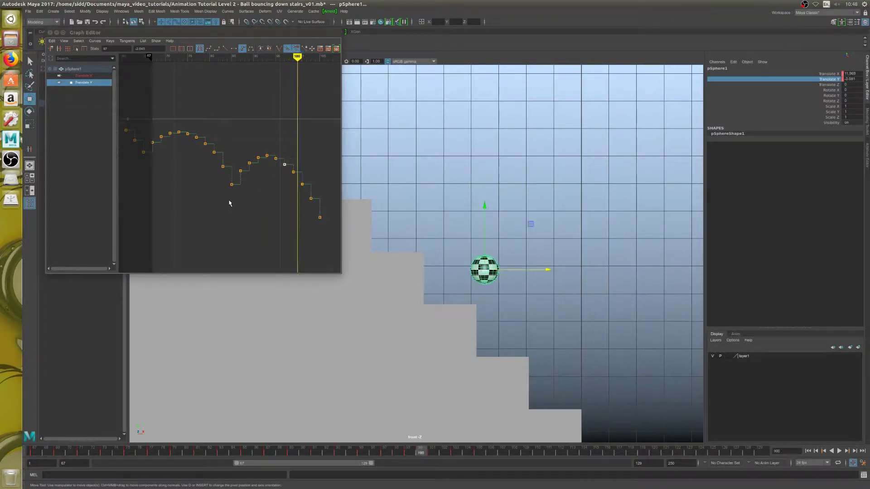
key(alt+period)
key(alt+period)
key(alt+period)
key(alt+period)
key(alt+period)
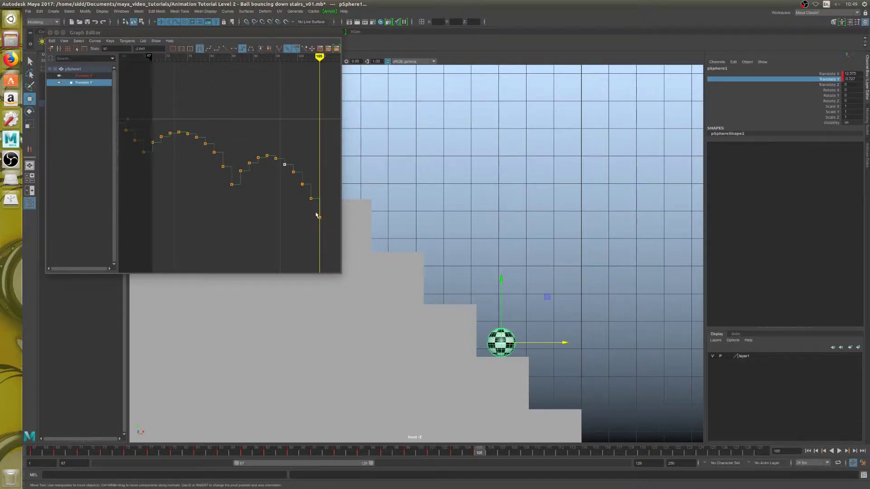
- Delete the Translate Y key at frame 103 and move the landing key from frame 105 to frame 103
drag(283, 204, 347, 233)
key(Delete)
key(alt+comma)
key(alt+comma)
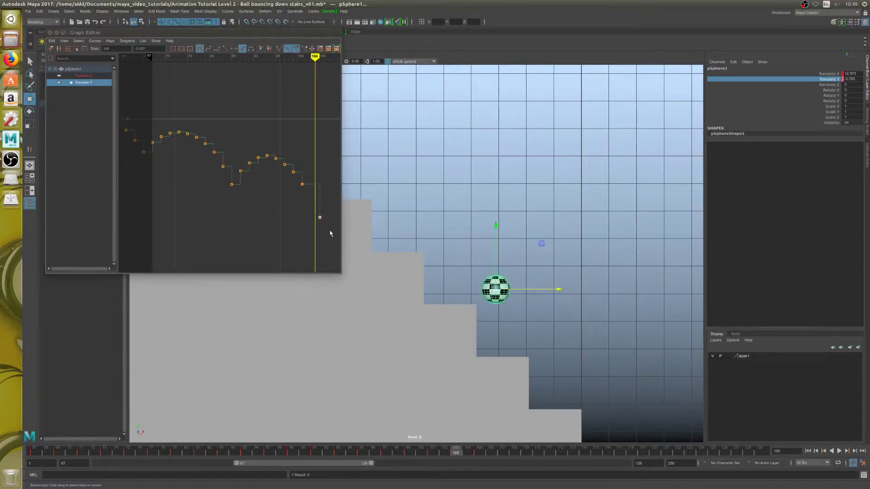
shift+middle_drag(317, 217, 309, 219)
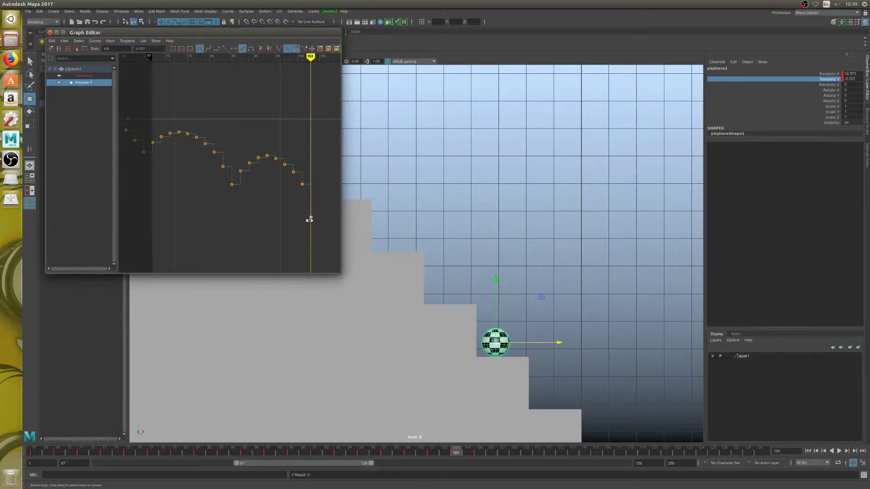
- Lower the Translate Y key at frame 101 slightly and select the falling key before it
drag(289, 181, 318, 199)
shift+middle_drag(317, 199, 317, 203)
drag(286, 171, 315, 188)
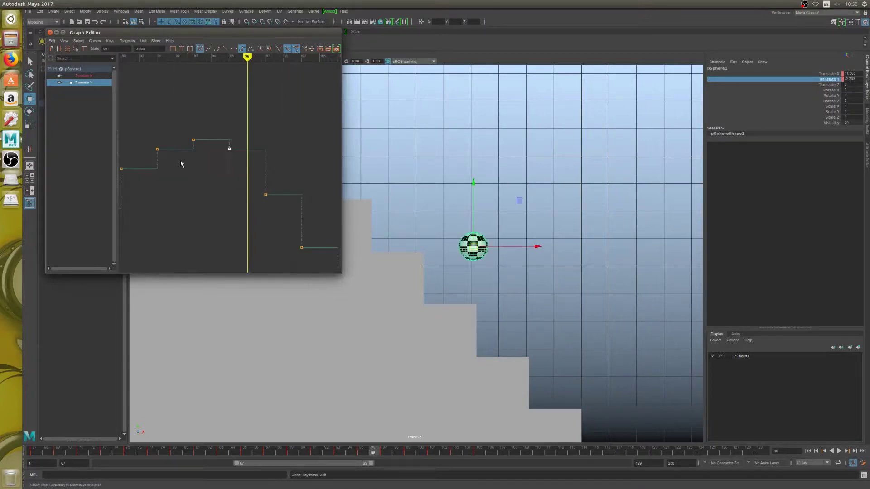
- Raise the Translate Y keys at frames 97, 99 and 101 so the fall accelerates gradually toward the landing at frame 103
scroll(182, 164, down, 5)
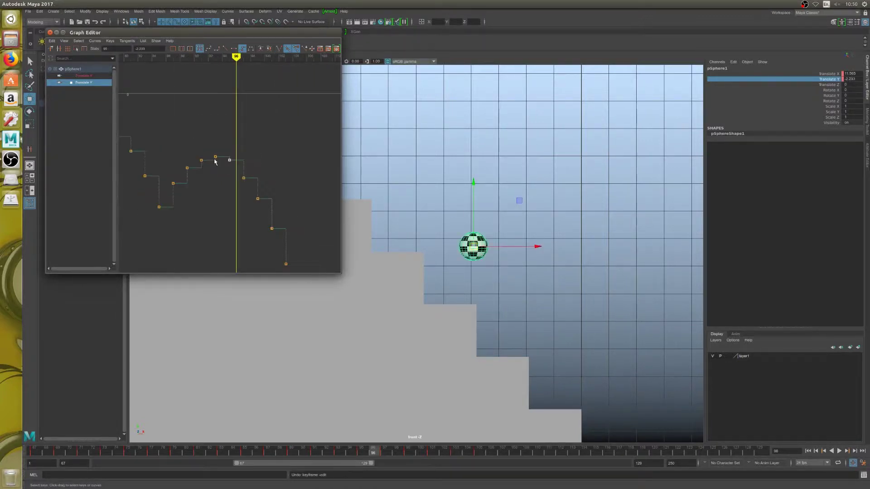
scroll(210, 172, up, 3)
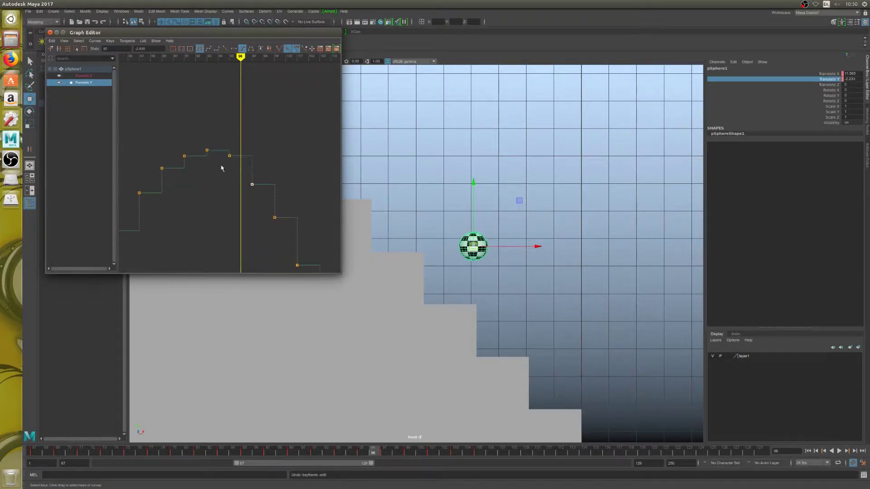
scroll(217, 180, down, 2)
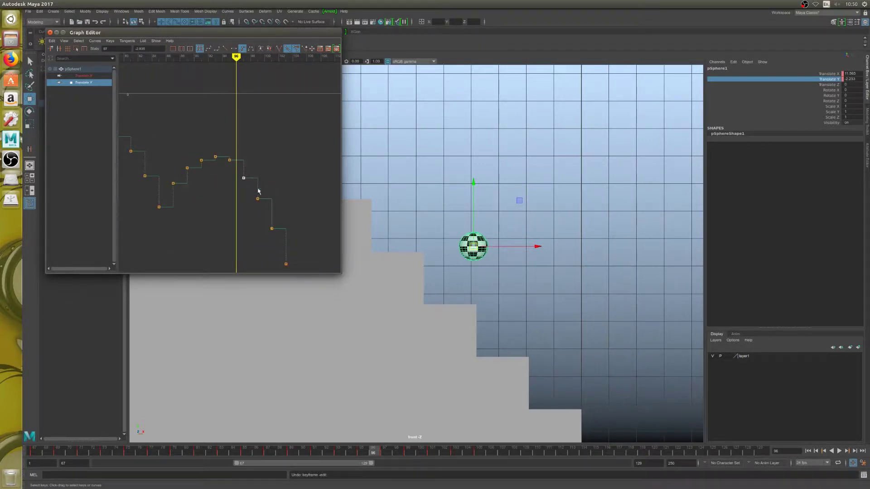
middle_drag(248, 190, 247, 178)
middle_drag(268, 210, 268, 200)
drag(238, 202, 281, 239)
scroll(280, 235, down, 3)
middle_drag(278, 232, 278, 226)
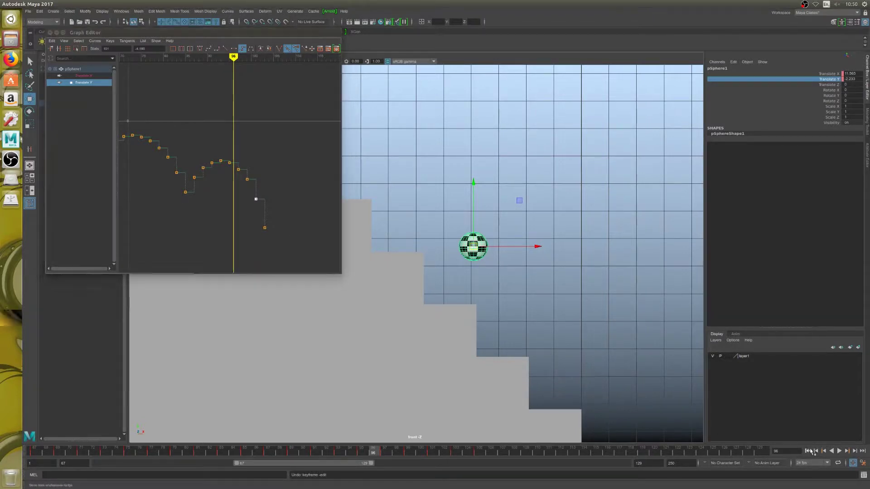
- Play back the animation from the start of the playback range to check the shortened second bounce
click(808, 451)
click(839, 451)
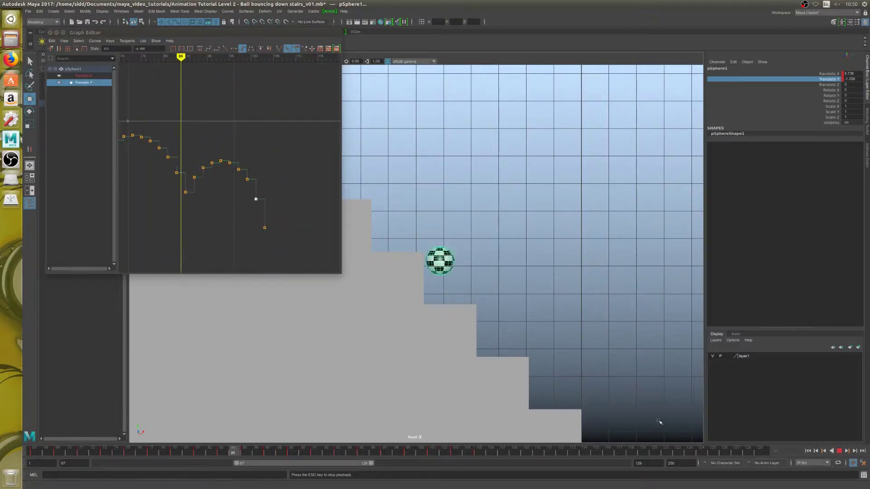
key(Escape)
- Delete the Translate X key at frame 105 so the horizontal motion ends at frame 103, and play back the result
mouse_move(460, 452)
mouse_down()
mouse_move(479, 453)
mouse_move(459, 452)
mouse_up()
click(85, 76)
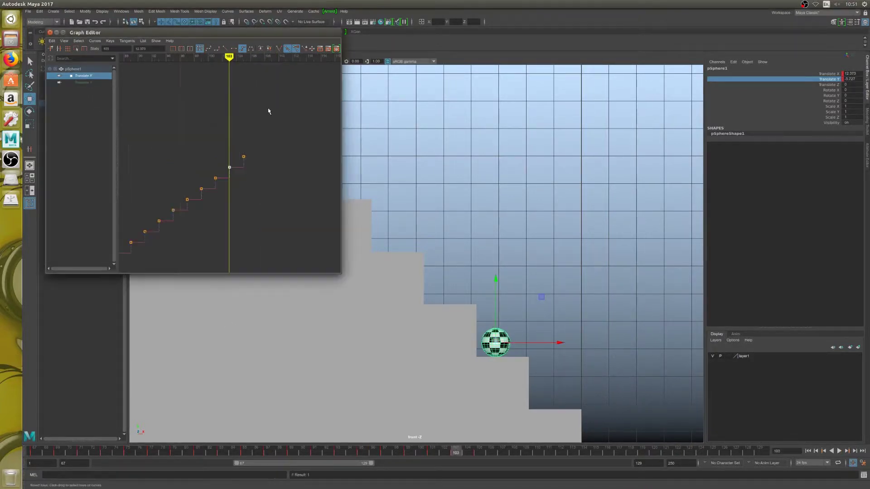
scroll(253, 152, down, 4)
scroll(253, 161, up, 9)
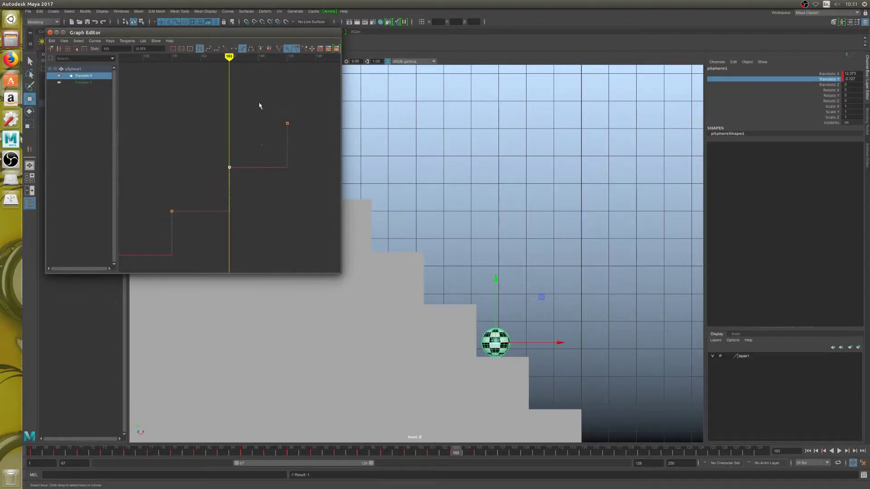
drag(259, 103, 297, 139)
key(Delete)
scroll(262, 154, down, 5)
scroll(263, 155, down, 3)
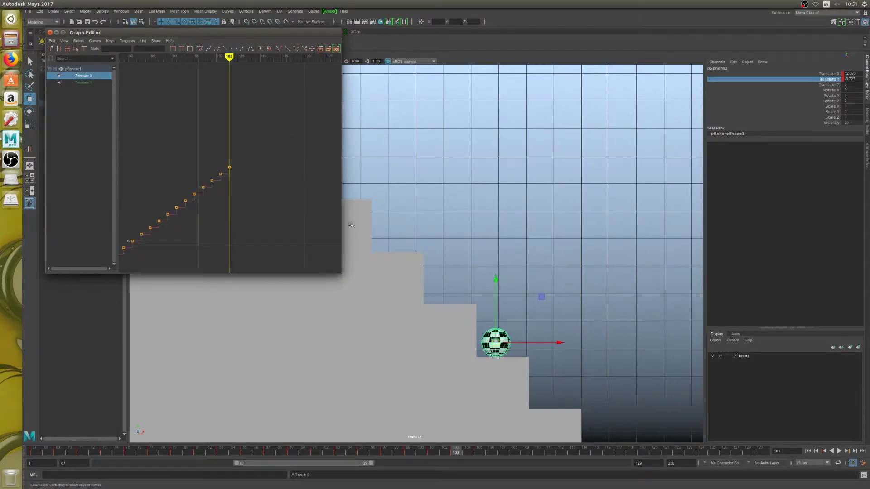
click(839, 451)
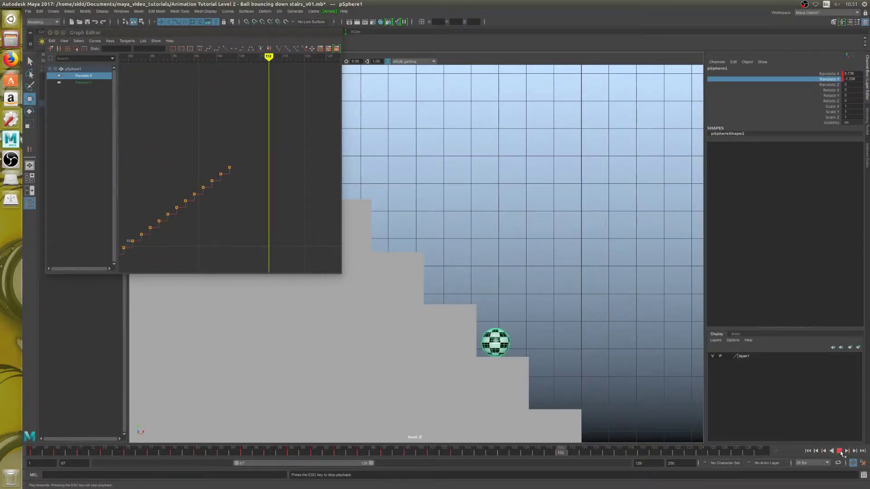
click(839, 451)
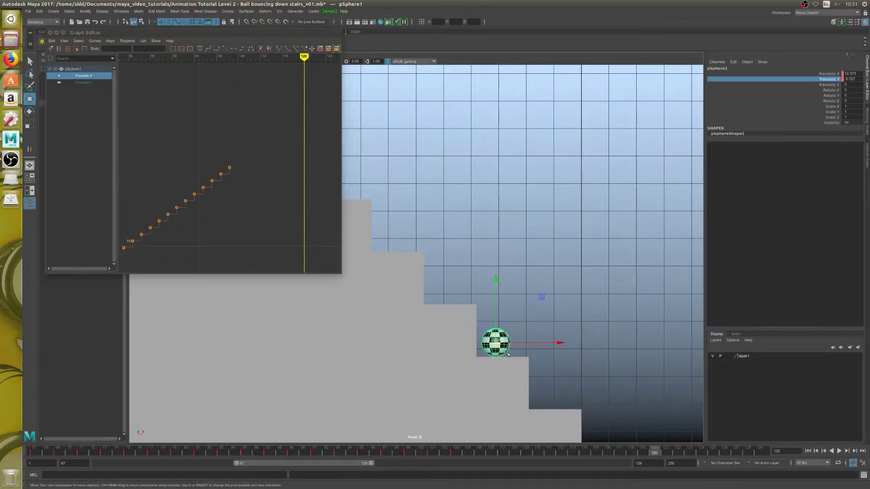
- Scale up the values of the Translate X keys from frame 85 to 103, keeping frame 85 fixed, so the second bounce travels farther
click(456, 453)
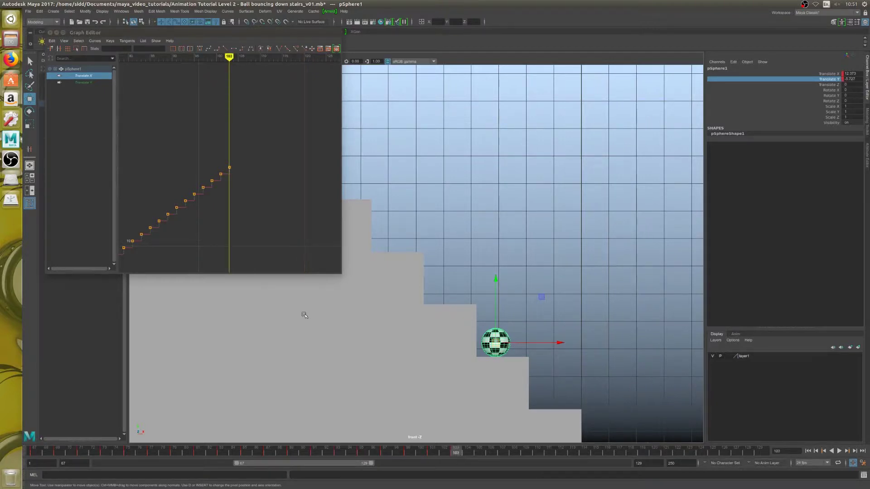
scroll(212, 199, down, 4)
scroll(217, 205, up, 3)
scroll(220, 202, down, 2)
scroll(222, 195, up, 2)
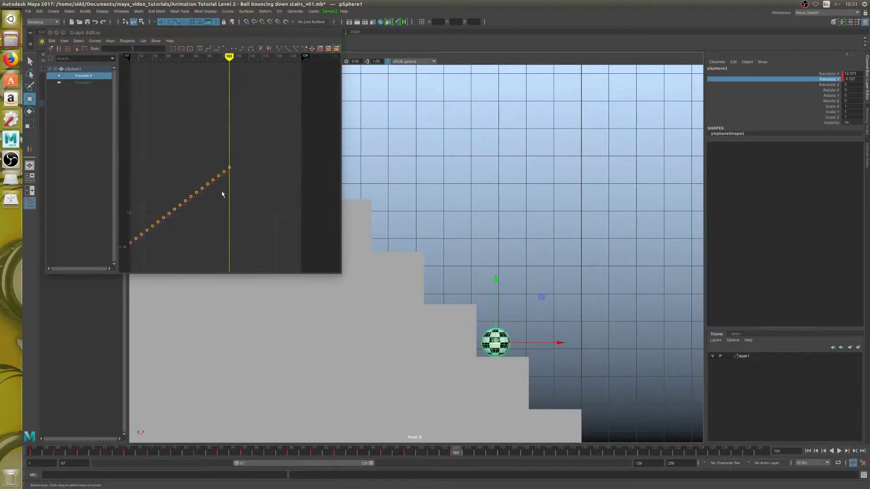
scroll(222, 190, down, 2)
scroll(222, 187, up, 2)
scroll(222, 183, down, 2)
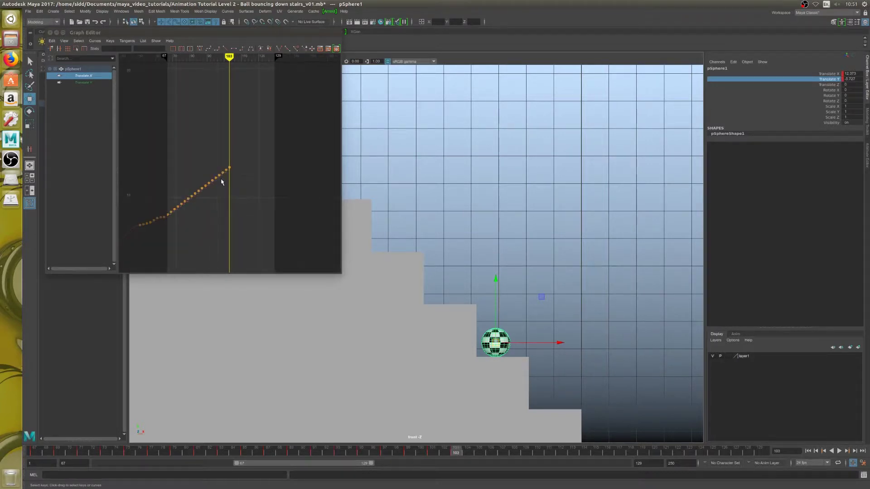
drag(222, 56, 198, 63)
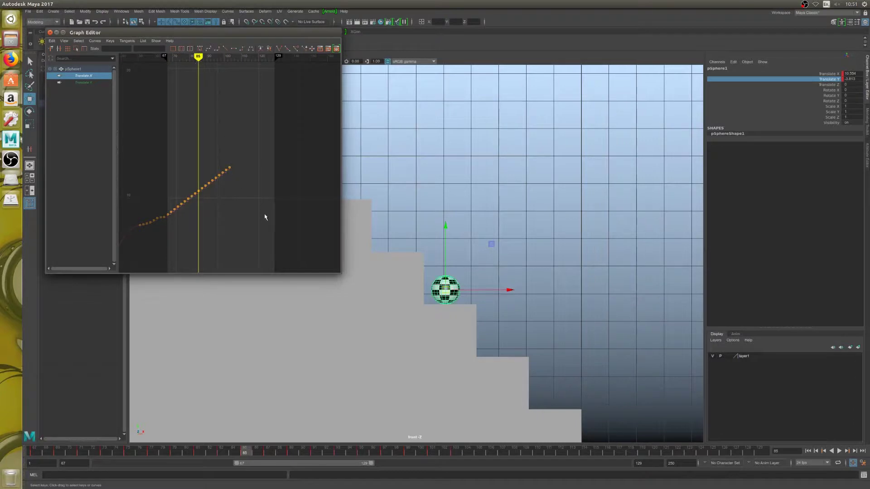
drag(262, 214, 197, 150)
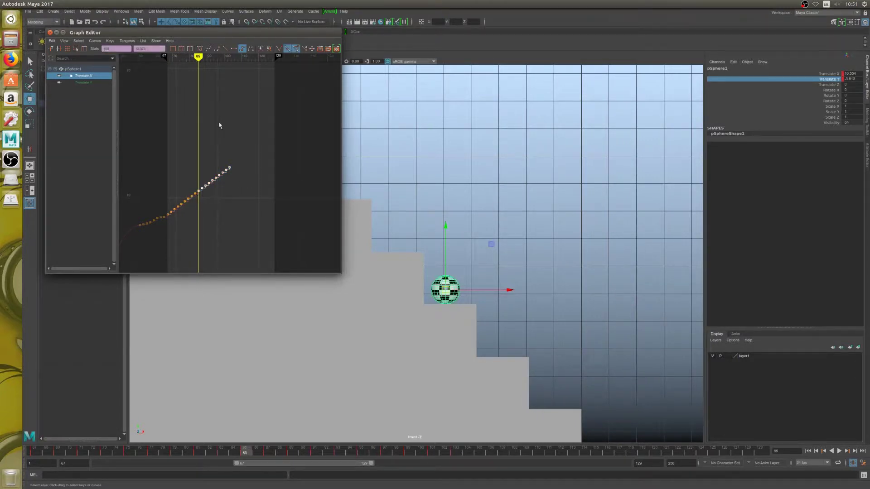
drag(212, 58, 230, 61)
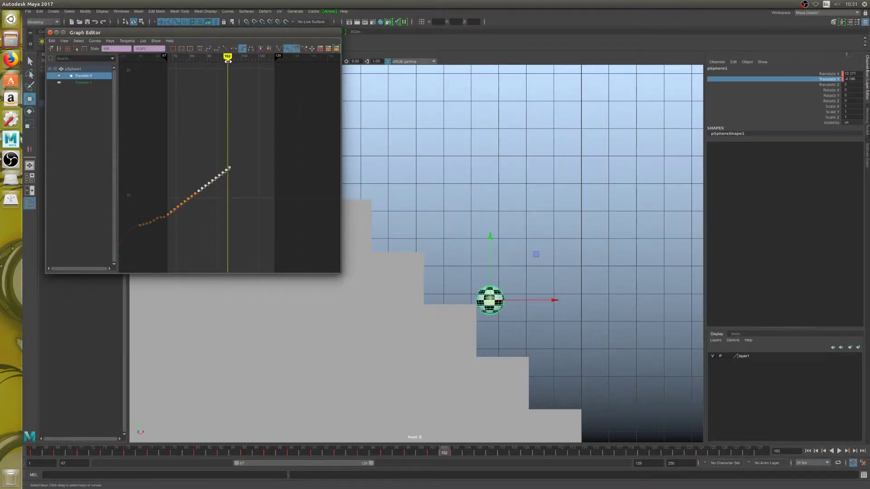
key(f)
key(r)
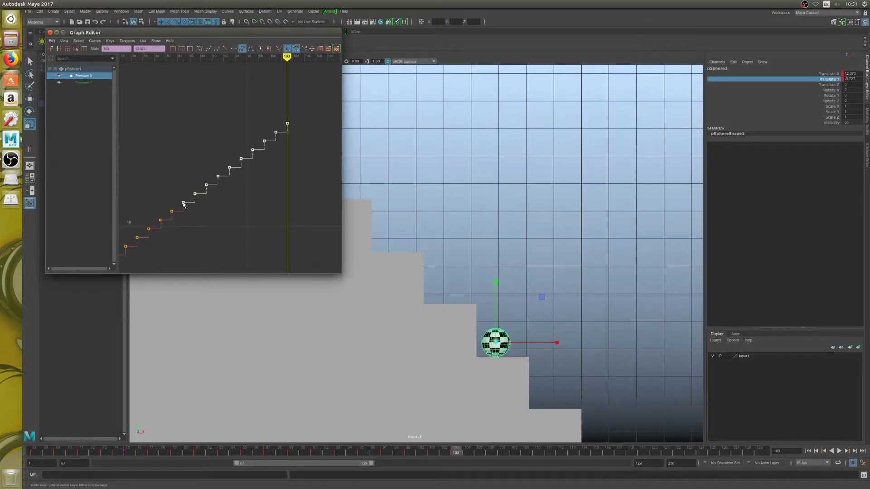
middle_drag(183, 203, 184, 200)
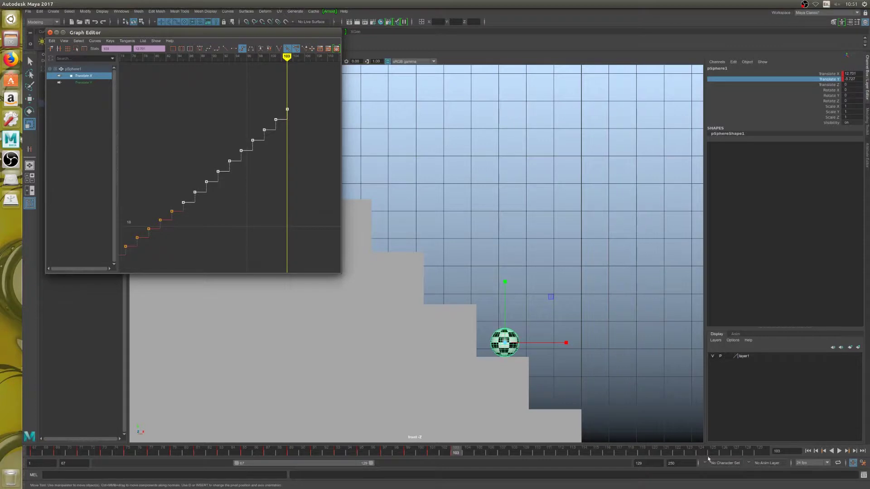
- Play back the widened second bounce and return to its landing at frame 103
click(839, 451)
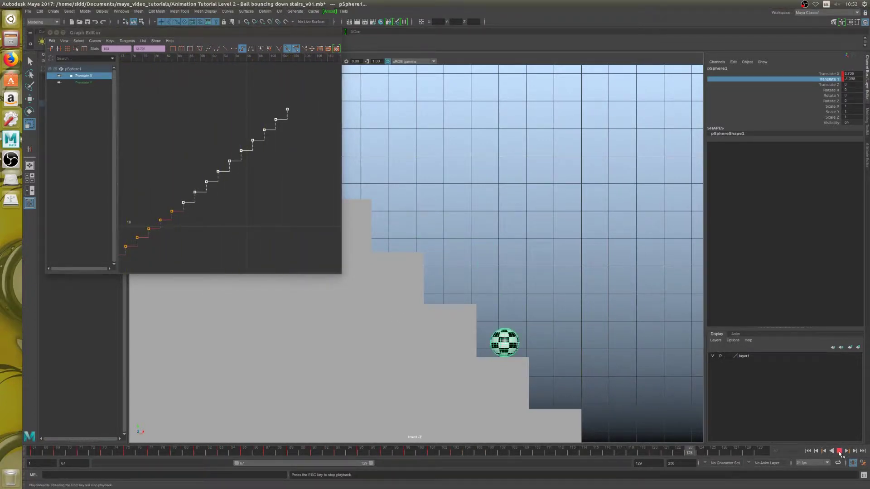
click(839, 451)
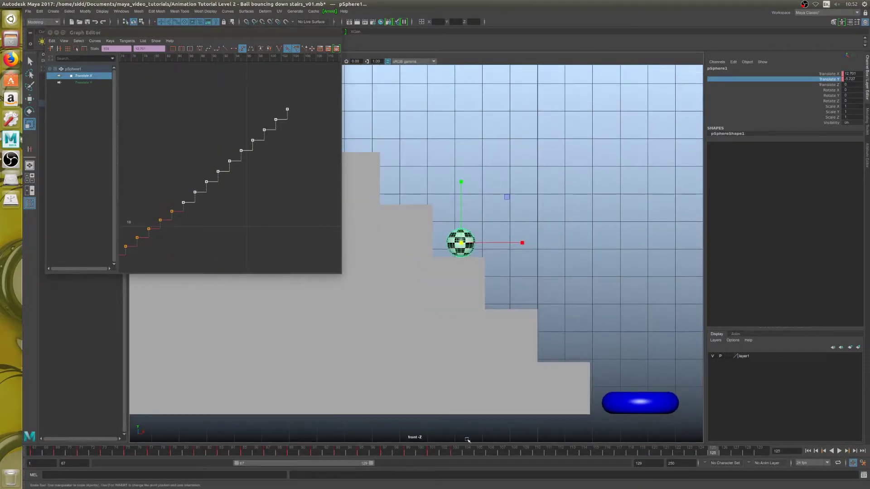
drag(436, 455, 453, 451)
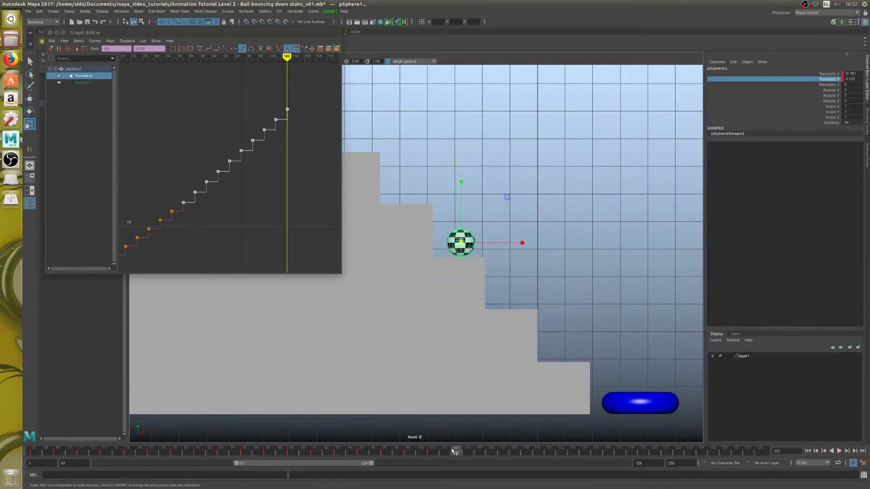
- Move the ball up on Y at frame 105 to start the third bounce
key(w)
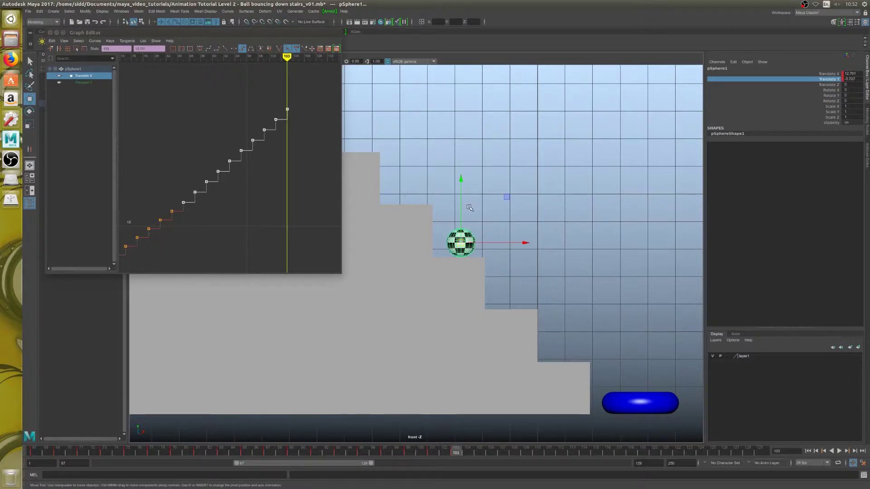
key(alt+period)
key(alt+period)
drag(462, 217, 459, 194)
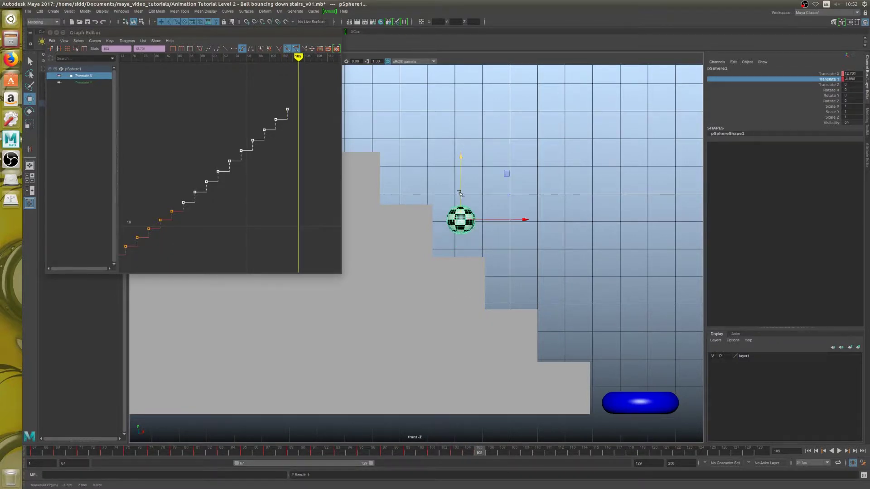
- Select the Translate Y key at frame 105 on its curve and raise it slightly
click(89, 83)
drag(270, 222, 295, 261)
key(f)
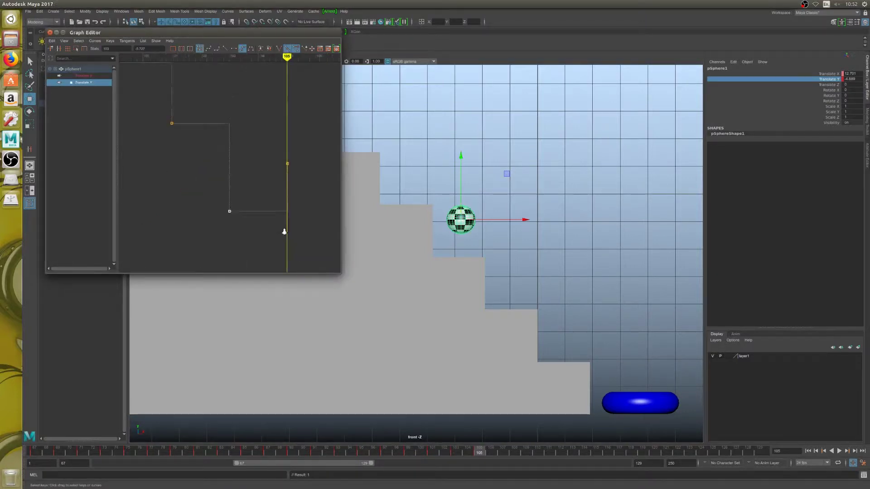
scroll(239, 192, down, 8)
scroll(237, 192, up, 6)
drag(254, 159, 274, 179)
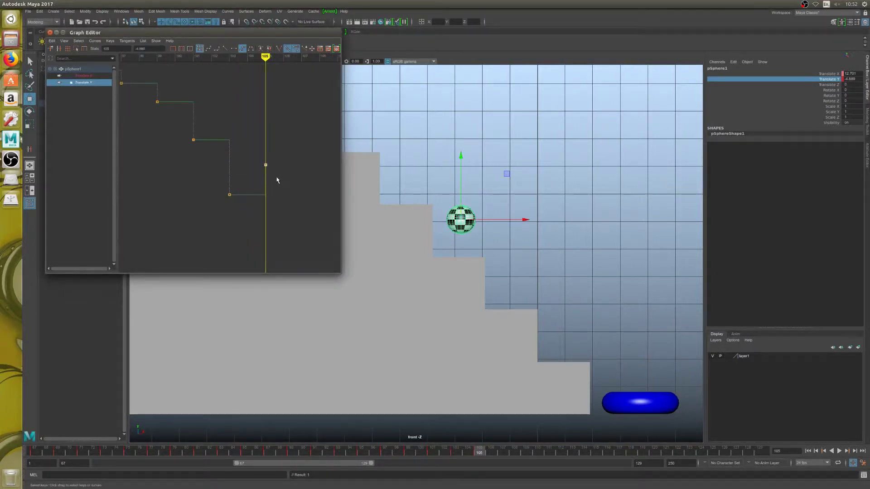
key(f)
mouse_move(274, 179)
middle_down()
mouse_move(273, 157)
mouse_move(273, 165)
middle_up()
scroll(274, 168, down, 3)
scroll(248, 186, down, 5)
scroll(247, 188, up, 5)
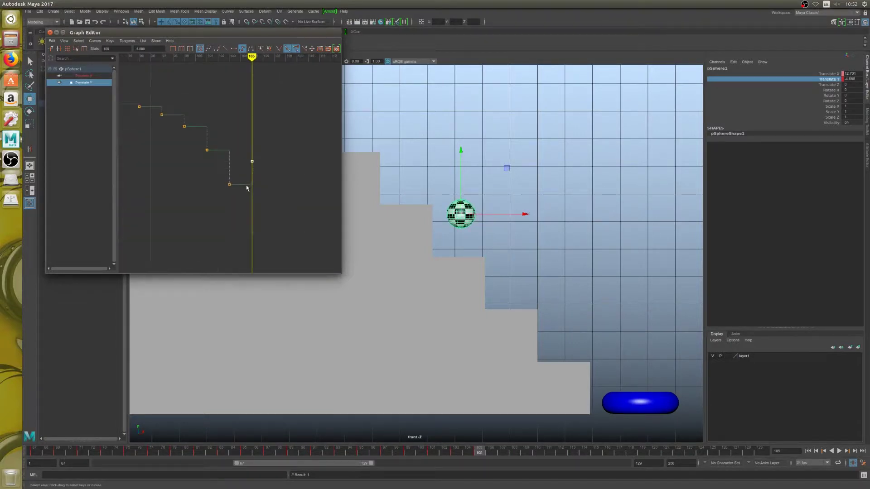
- Step back from frame 105 to the frames around 101 to compare the ball's spacing before and after the landing
middle_click(475, 207)
key(alt+comma)
key(alt+comma)
key(alt+comma)
key(alt+comma)
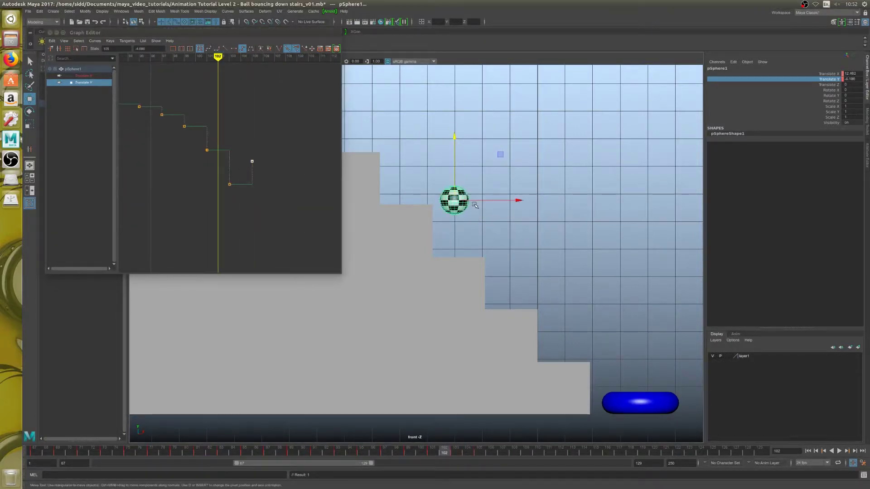
key(alt+comma)
key(alt+period)
scroll(219, 171, down, 2)
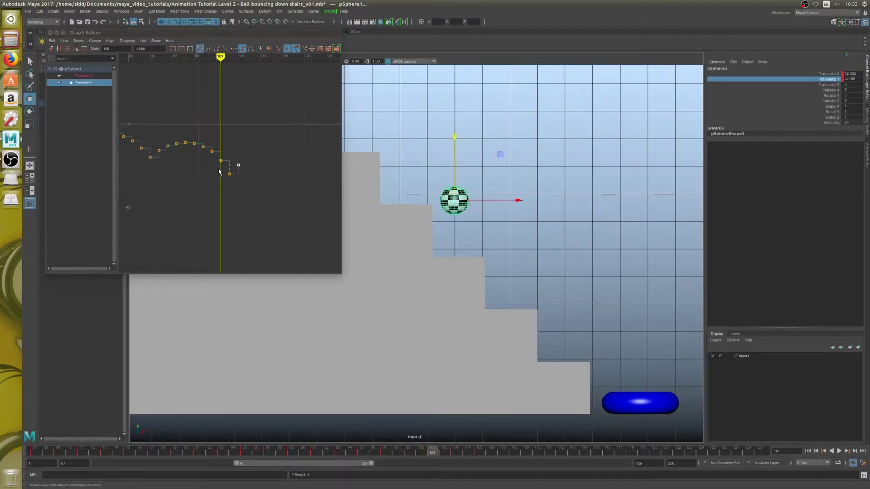
- Step through the second bounce's rise from frame 85 to 93, and return to the landing at frame 103
click(151, 57)
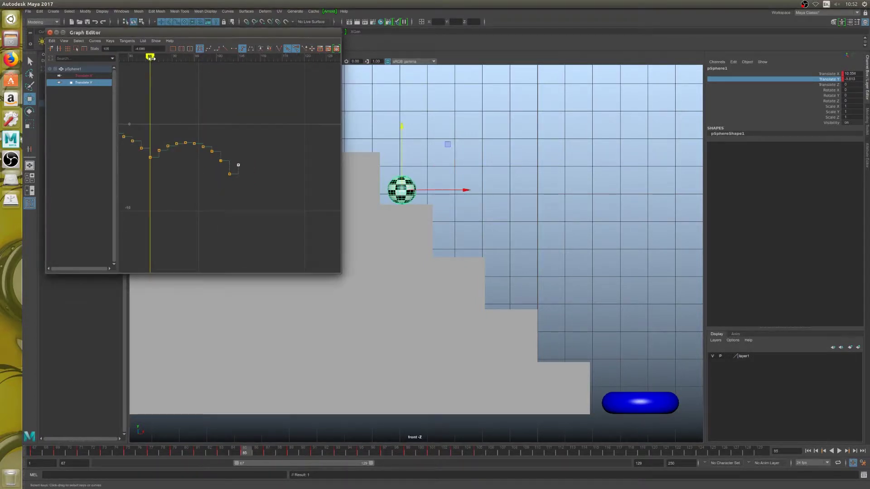
key(alt+period)
key(alt+period)
key(alt+period)
key(alt+period)
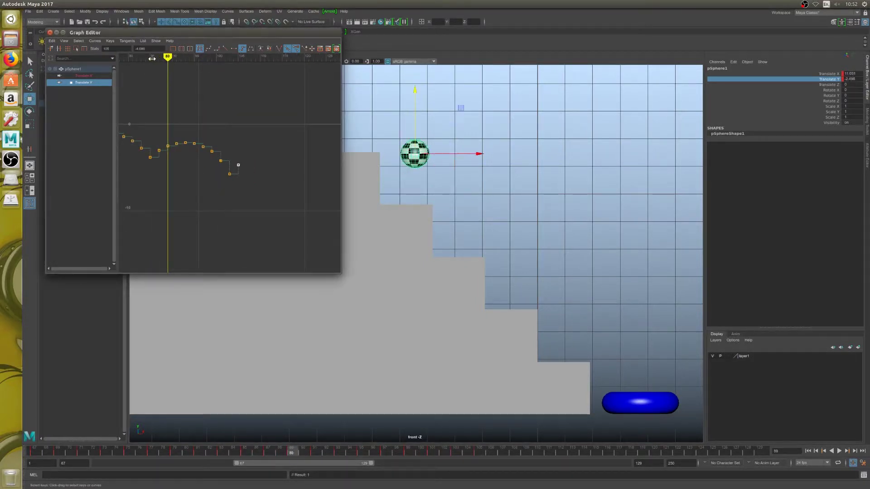
key(alt+period)
key(alt+period)
key(alt+period)
key(alt+period)
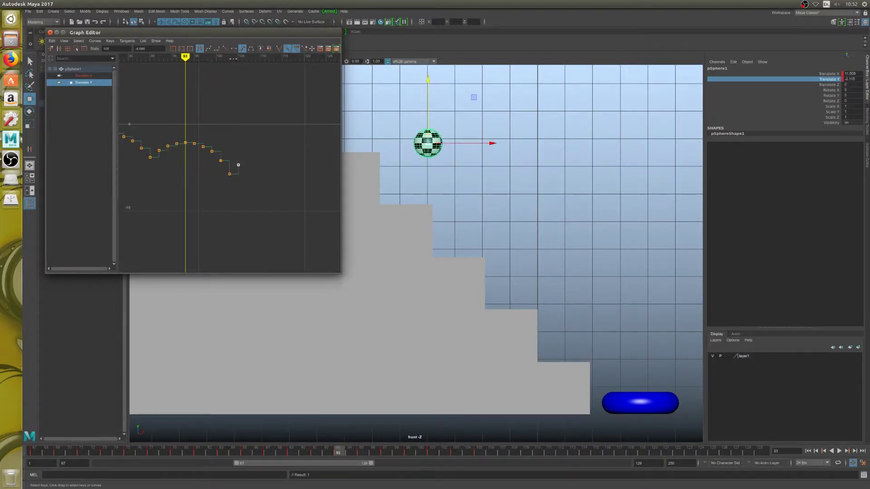
drag(233, 58, 229, 58)
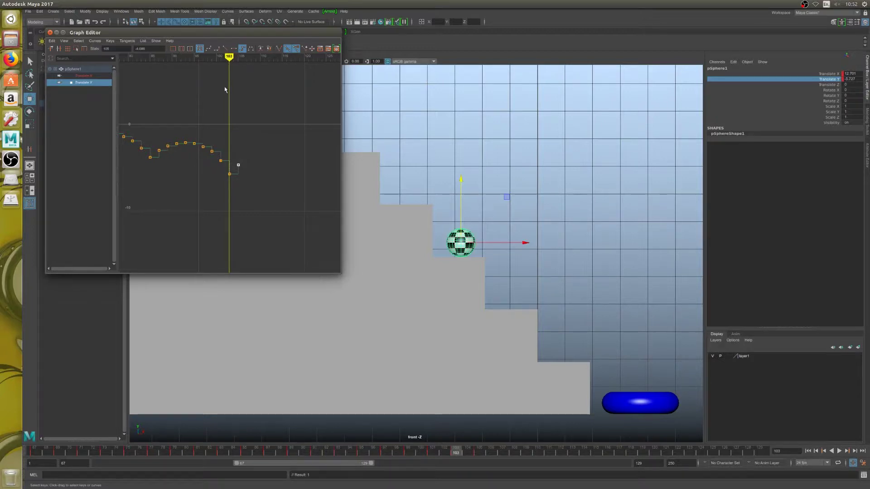
- Raise the ball on Y at frames 107 and 109 to shape the rise of the third bounce
scroll(260, 210, up, 4)
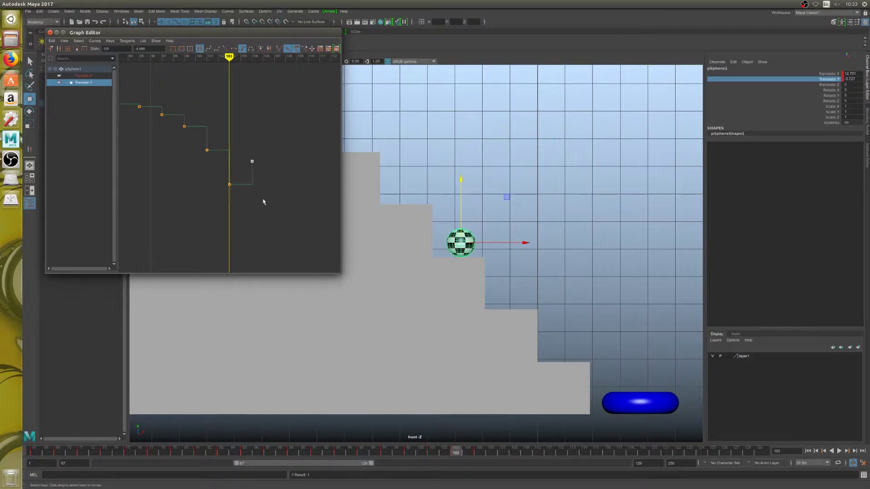
key(period)
key(alt+period)
key(alt+period)
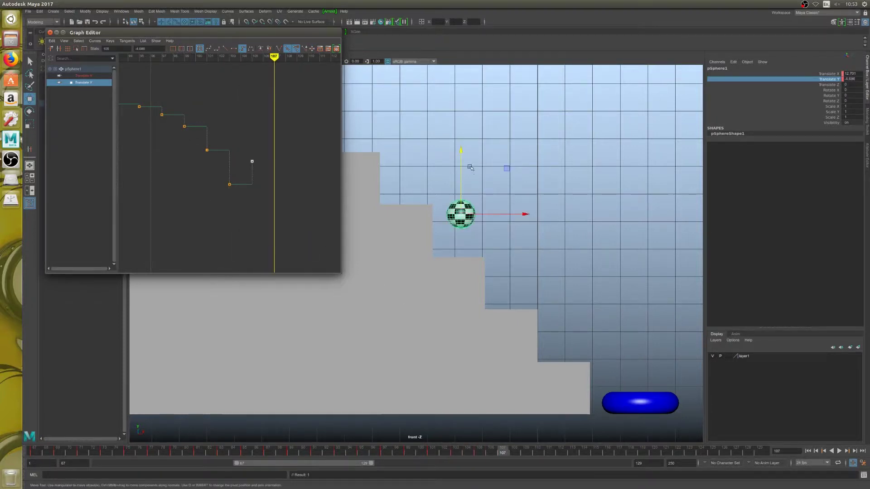
drag(461, 152, 462, 124)
key(alt+period)
key(alt+period)
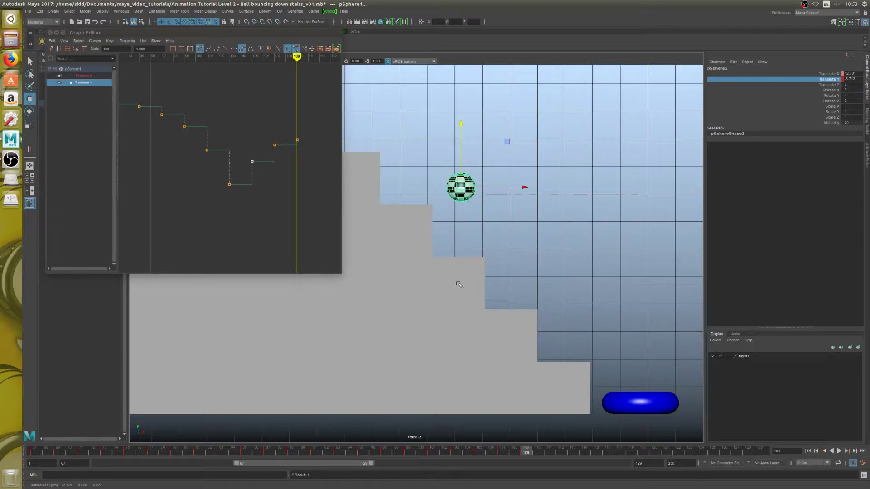
- Lower the ball on Y at frames 111, 113 and 115 to key the descent of the third bounce
key(alt+period)
key(alt+period)
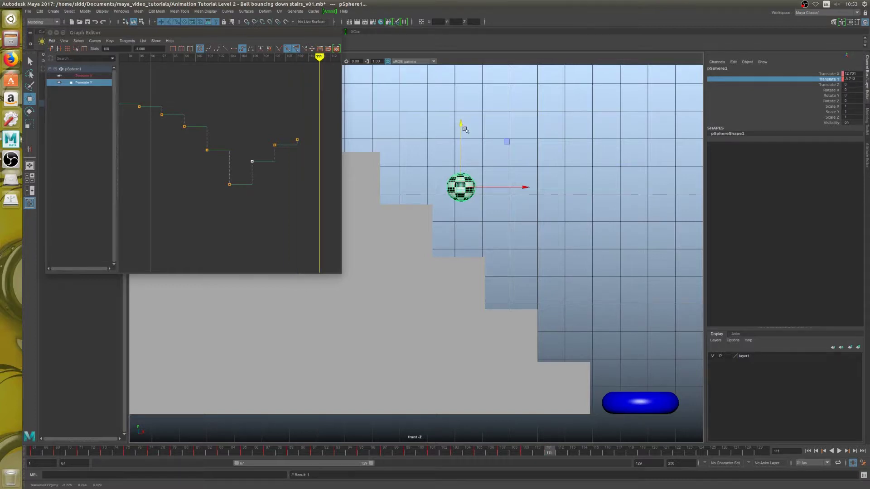
drag(461, 127, 460, 169)
key(alt+period)
key(alt+period)
click(315, 155)
scroll(314, 155, down, 3)
key(alt+period)
key(alt+period)
key(s)
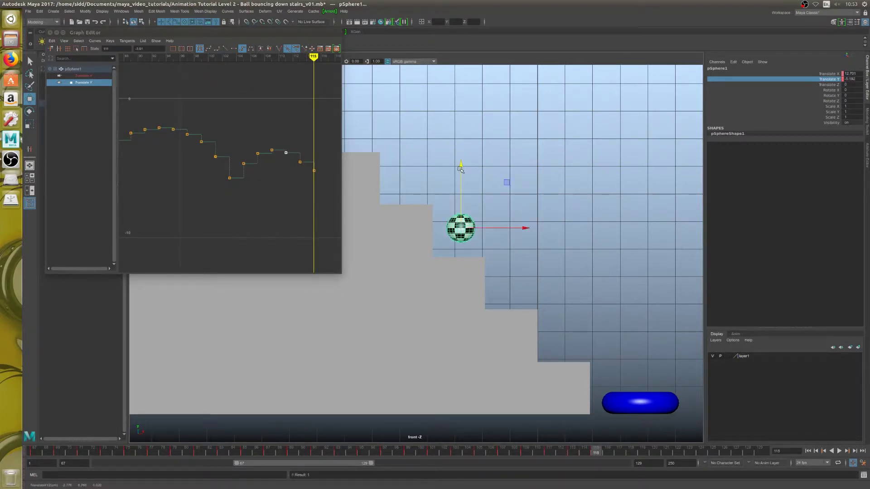
- Key the third landing at frame 117 by moving the ball down and forward onto the next lower stair, at Translate Y -7.621
key(alt+period)
key(alt+period)
drag(460, 165, 467, 243)
key(s)
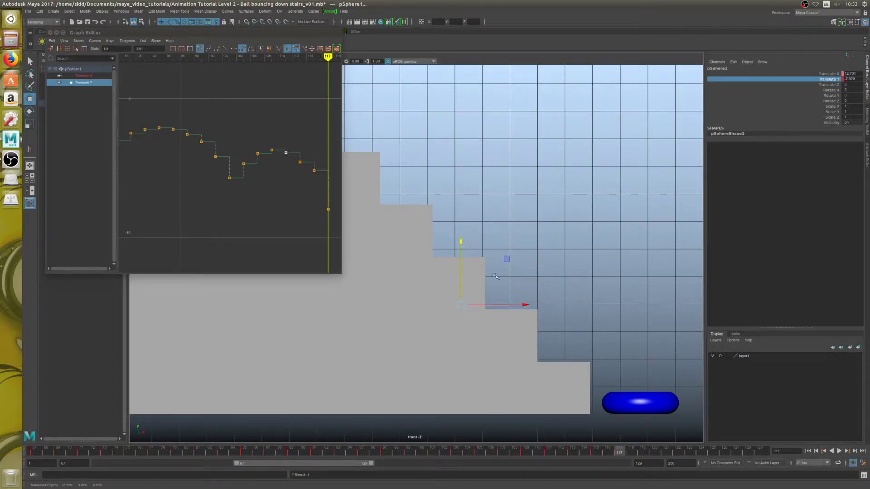
drag(525, 306, 579, 308)
mouse_move(514, 239)
mouse_down()
mouse_move(513, 214)
mouse_move(516, 231)
mouse_up()
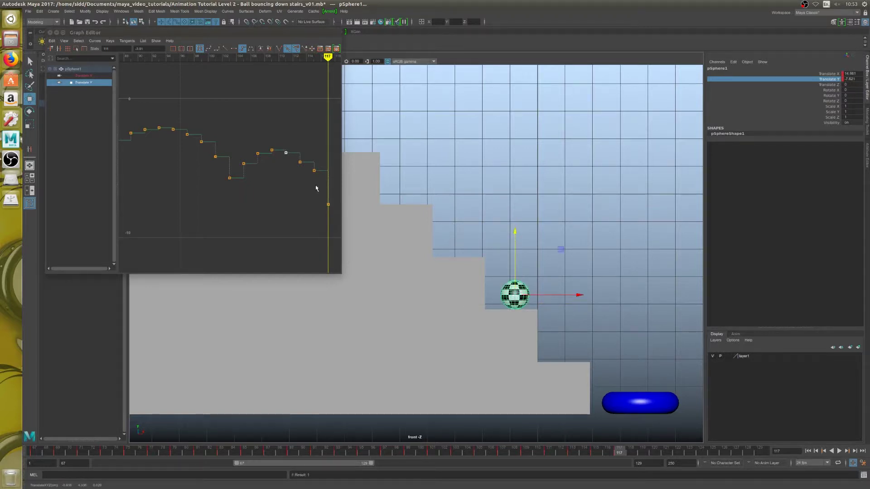
- Select the Translate Y key at frame 111 and lower it slightly to refine the start of the descent
click(308, 169)
key(f)
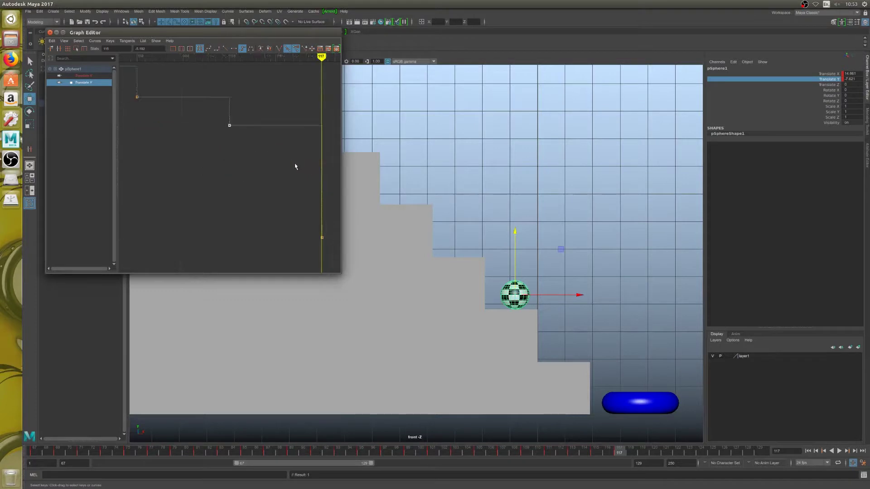
scroll(198, 176, down, 9)
scroll(198, 170, up, 6)
drag(189, 137, 197, 151)
key(f)
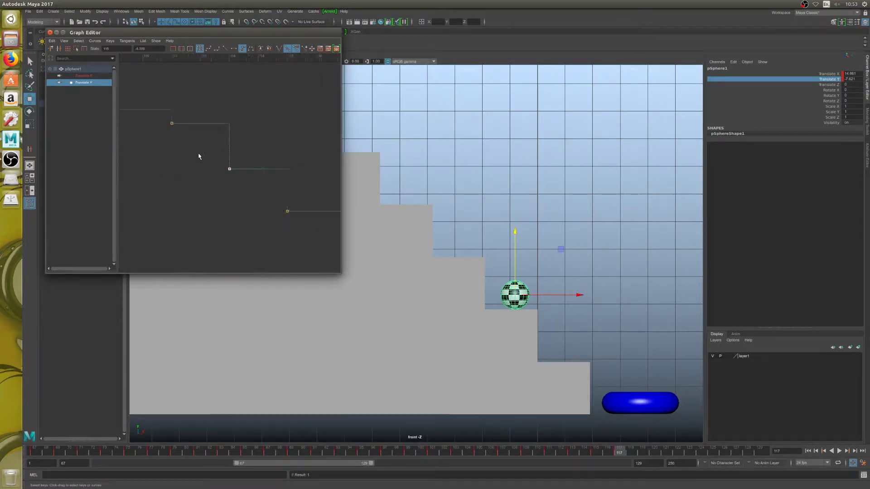
scroll(197, 156, down, 5)
scroll(242, 175, up, 4)
scroll(204, 178, down, 3)
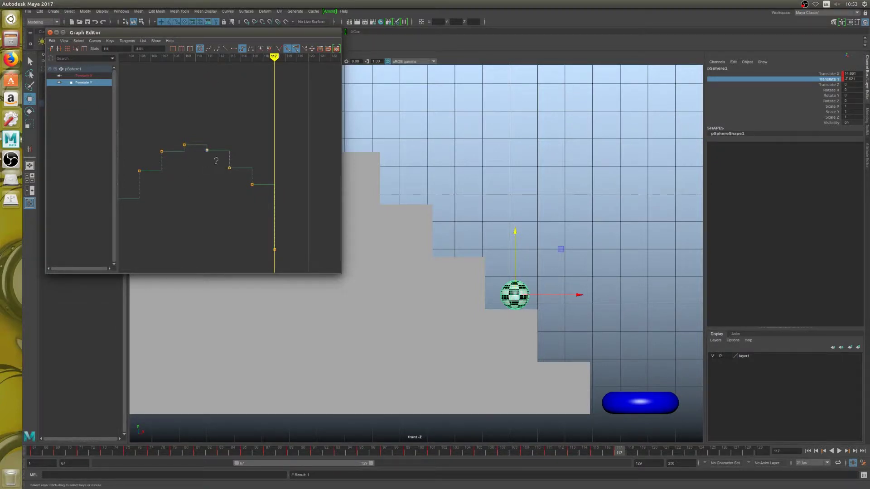
shift+middle_drag(216, 165, 216, 166)
- Lower the Translate Y keys at frames 113 and 115 so the fall accelerates toward the landing at frame 117
drag(239, 164, 217, 174)
shift+middle_drag(218, 174, 220, 177)
drag(238, 181, 268, 204)
shift+middle_drag(259, 199, 257, 218)
- Set the Translate X keys at the second and third landings, frames 103 and 117, to linear tangents
key(a)
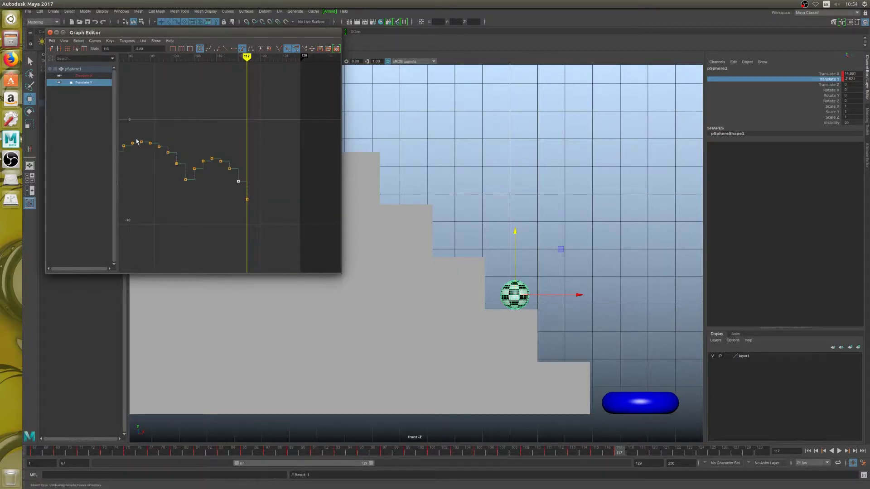
click(83, 76)
click(186, 116)
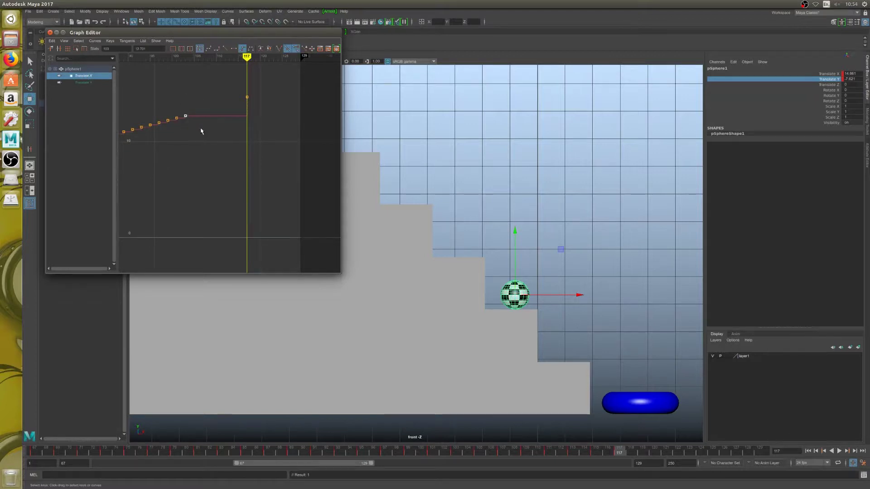
click(224, 48)
drag(253, 115, 253, 116)
key(f)
scroll(228, 99, up, 3)
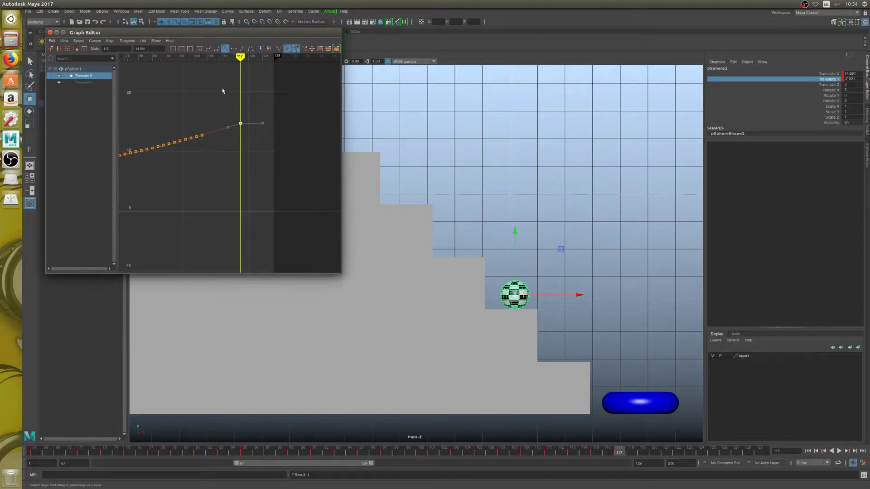
- Play back the animation to review the bounces so far, and return to frame 117
click(831, 451)
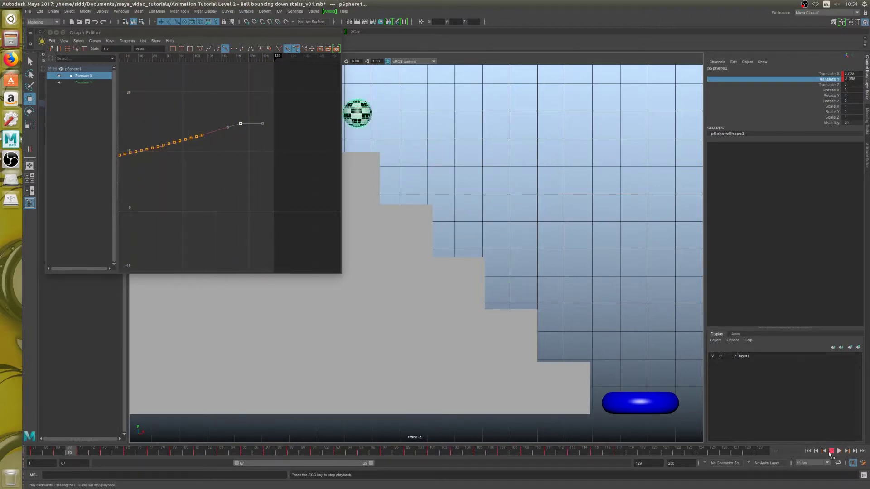
click(830, 451)
click(623, 451)
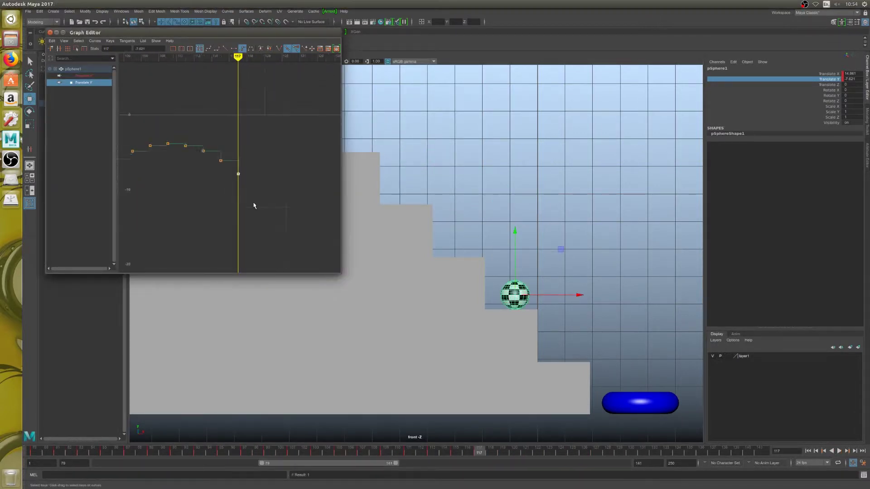
- Raise the ball on Y at frame 119 to key the next rebound, and lower that key slightly to Translate Y -6.632
scroll(253, 205, up, 3)
key(alt+period)
key(alt+period)
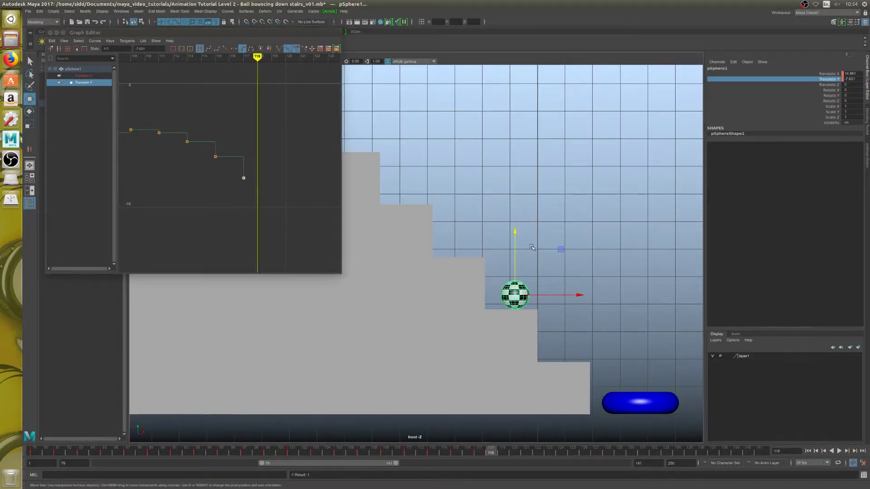
drag(515, 231, 515, 201)
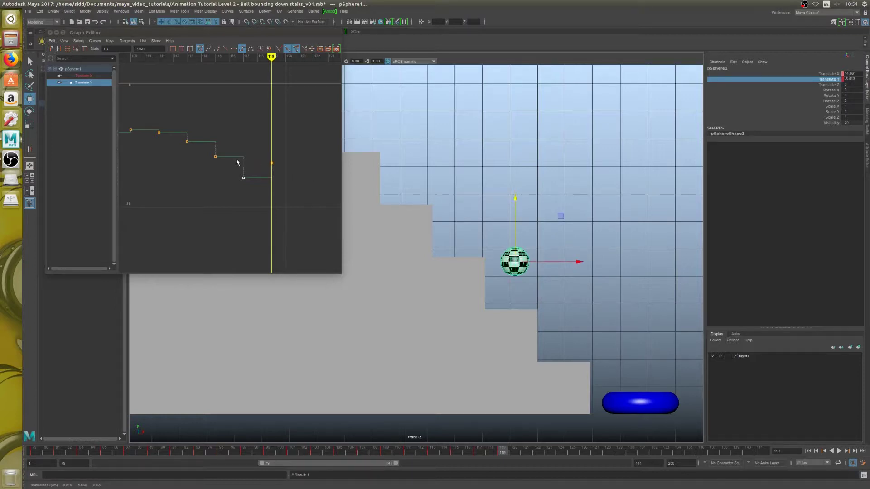
key(alt+period)
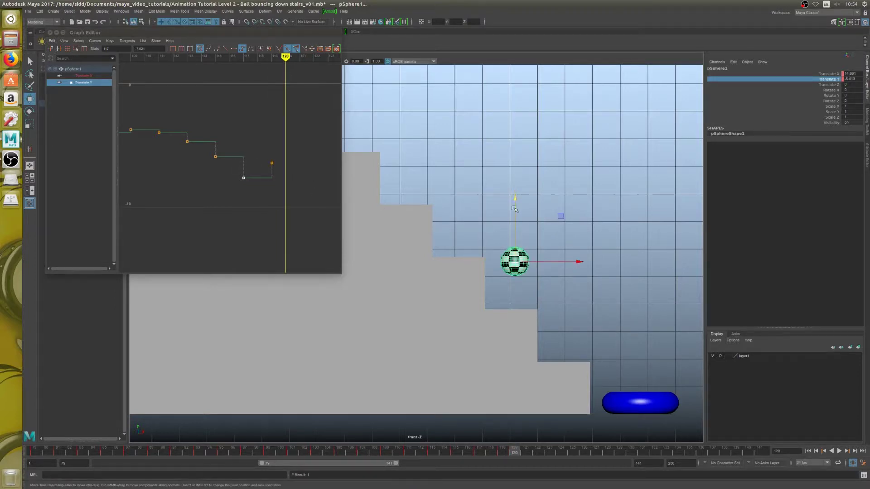
key(alt+period)
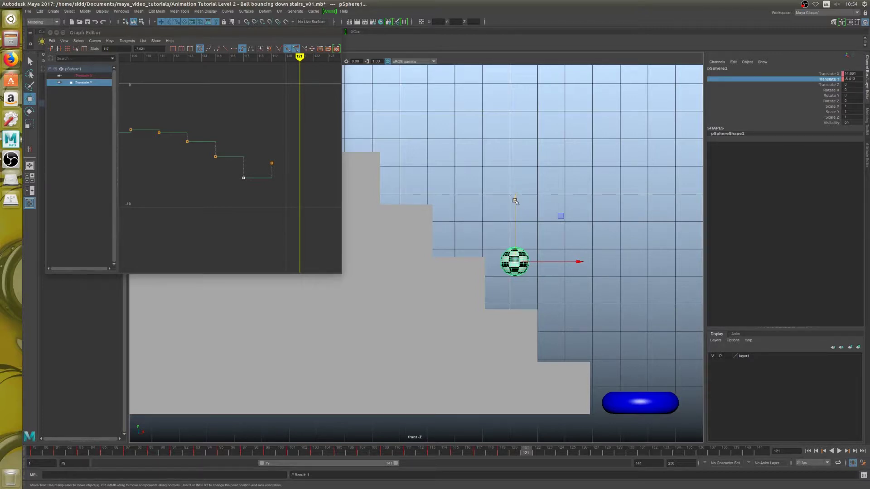
drag(265, 137, 284, 167)
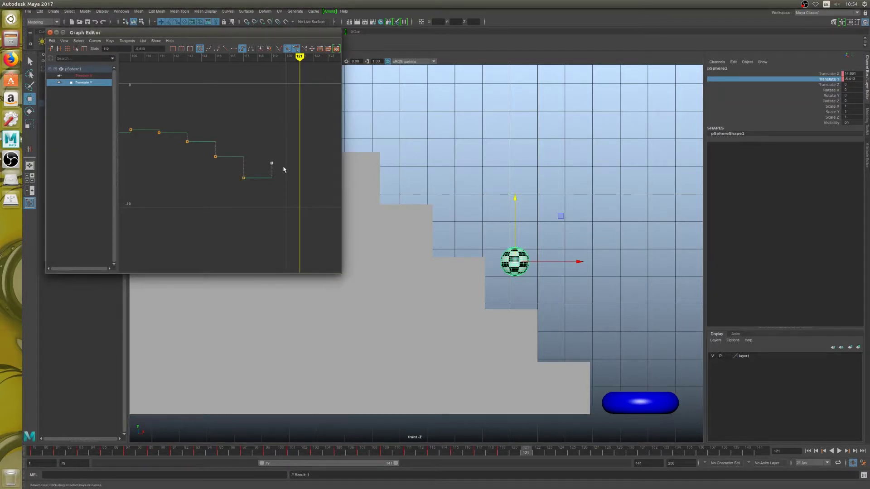
middle_drag(284, 166, 287, 173)
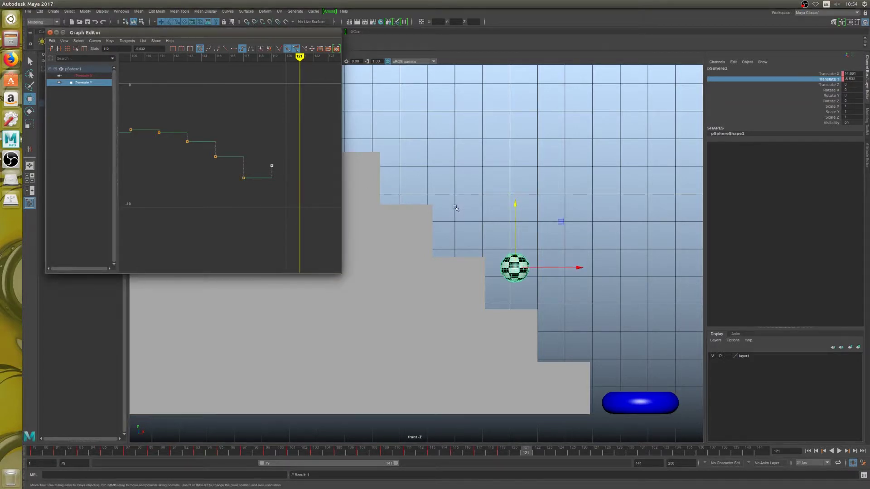
- Step back and forth through the frames around the landing at 117 to examine the rebound spacing at frame 119
key(alt+comma)
key(alt+comma)
key(alt+comma)
key(alt+comma)
key(alt+comma)
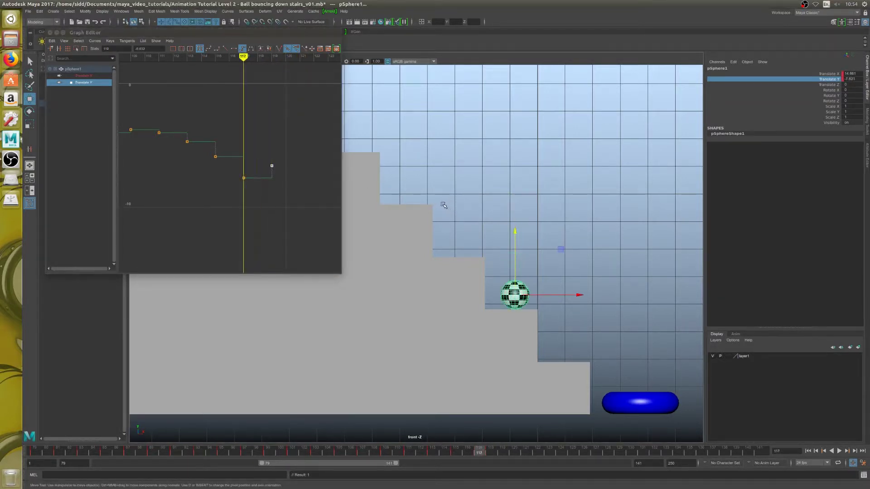
key(alt+period)
key(alt+period)
key(alt+period)
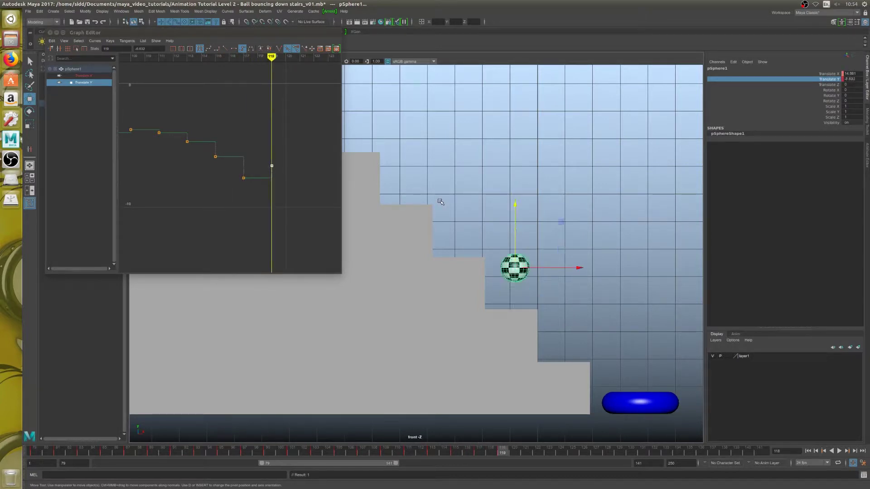
key(alt+comma)
- Key the fourth bounce's arc on Translate Y, peaking at frame 121 and descending through frames 123, 125 and 127
key(alt+period)
key(alt+period)
key(alt+period)
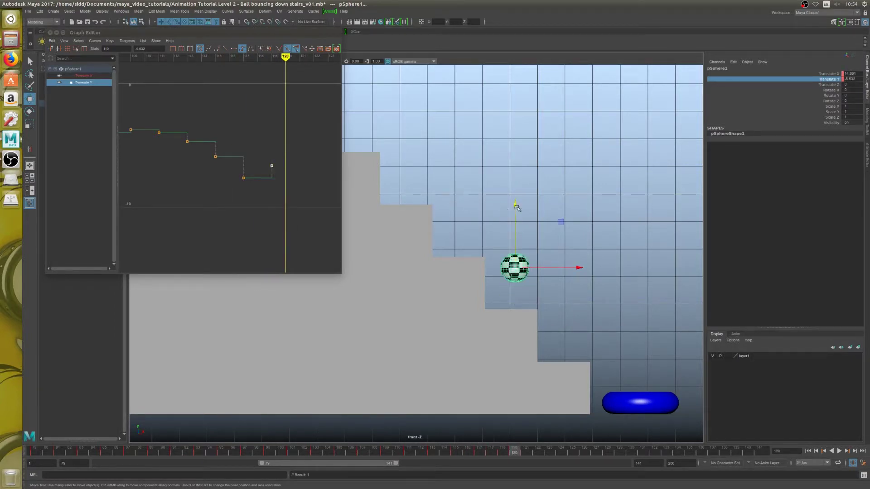
mouse_move(516, 204)
mouse_down()
mouse_move(514, 192)
mouse_move(517, 220)
mouse_up()
key(alt+period)
key(alt+period)
key(alt+period)
key(alt+period)
key(s)
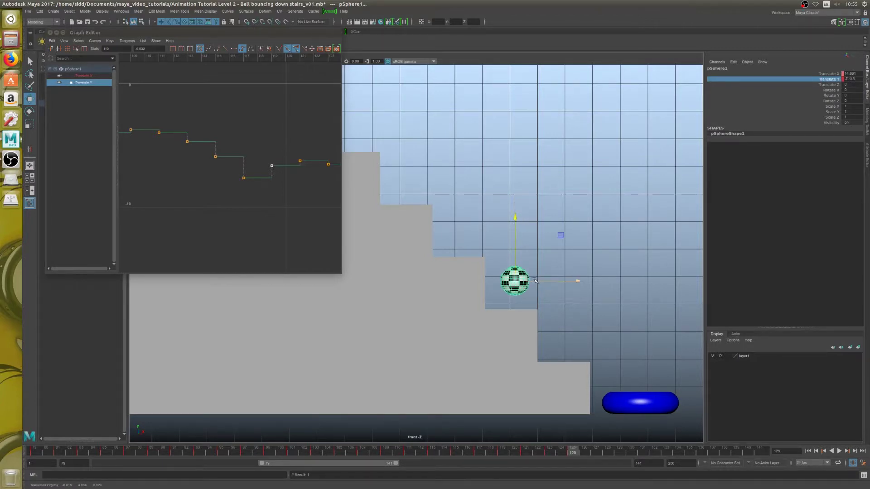
key(alt+period)
key(alt+period)
drag(515, 218, 517, 287)
- Key the fourth landing at frame 129 on the lowest stair, at Translate X 16.621 and Translate Y -9.529
key(alt+period)
key(alt+period)
key(s)
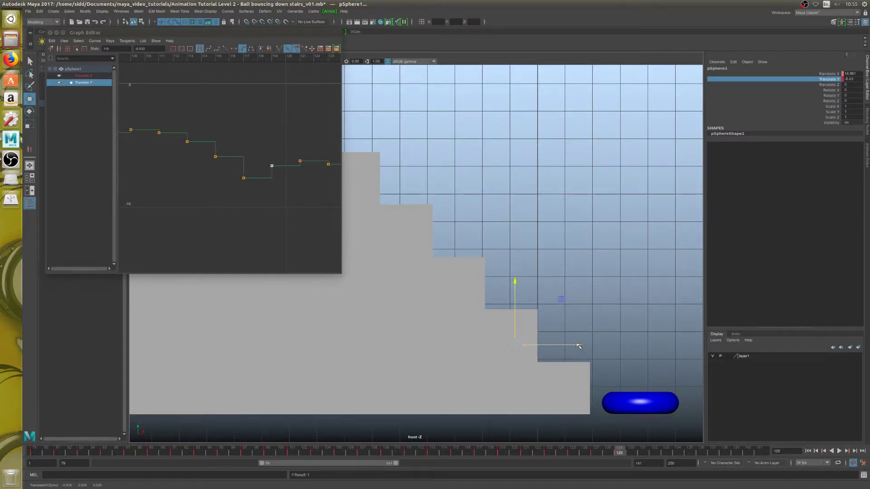
drag(578, 346, 632, 348)
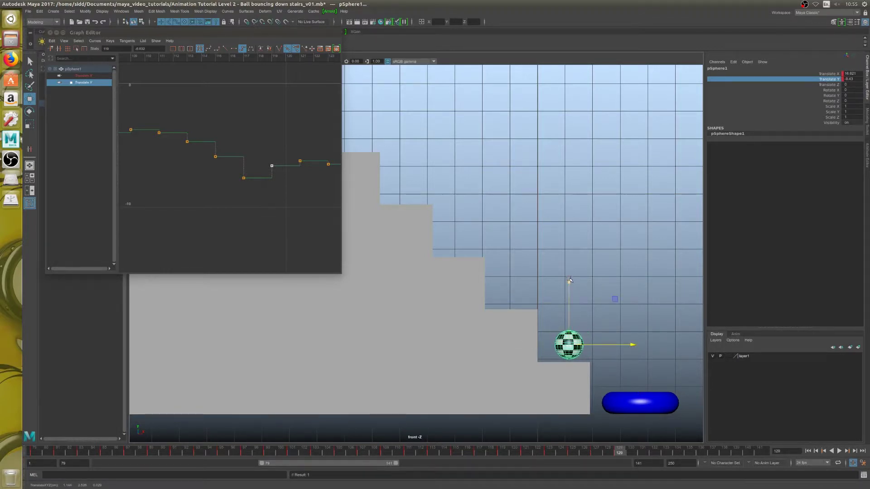
drag(569, 280, 570, 282)
- Set the Translate X key at frame 129 to a linear tangent for steady forward travel
key(f)
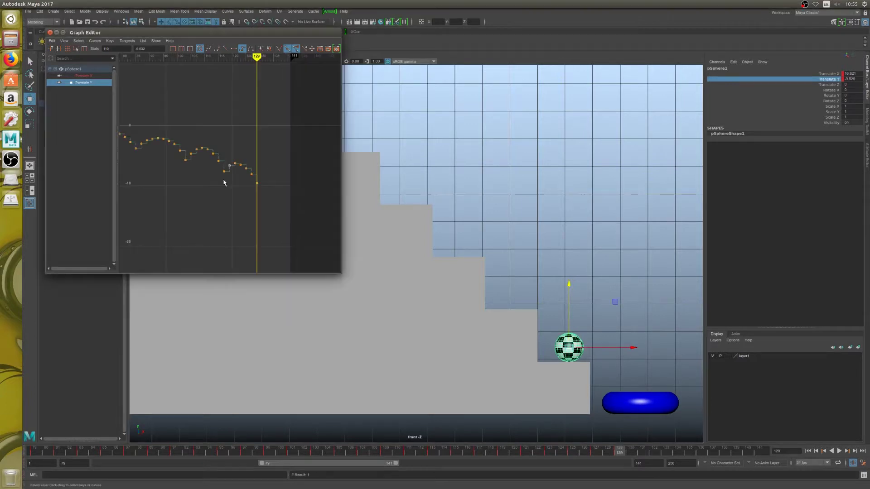
scroll(229, 178, up, 2)
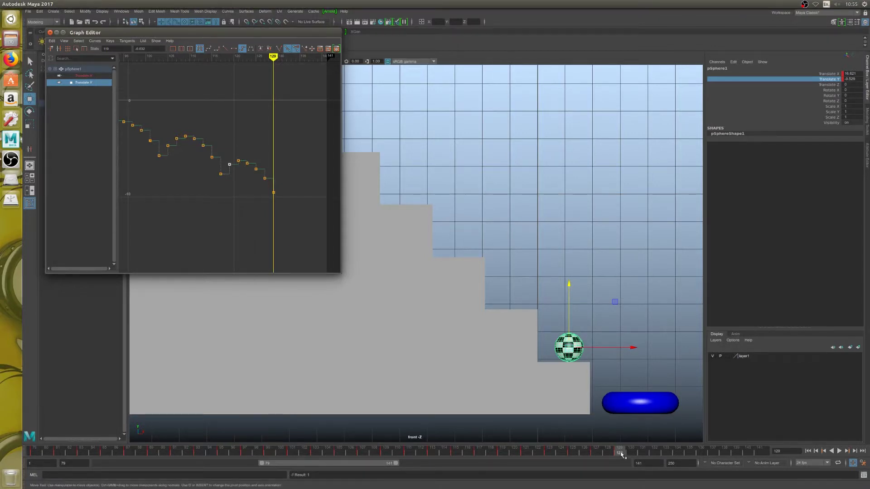
click(85, 76)
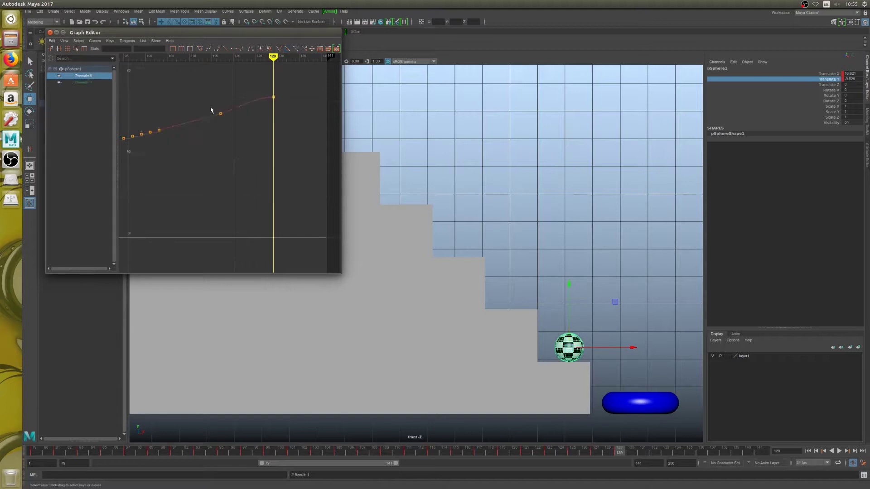
drag(259, 87, 281, 114)
click(226, 48)
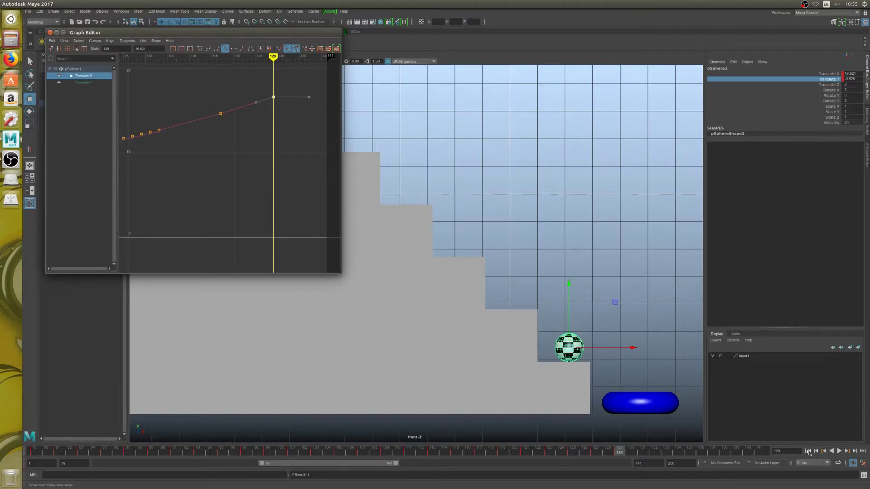
- Play back the animation and examine the bounce arcs of the Translate Y curve
click(839, 451)
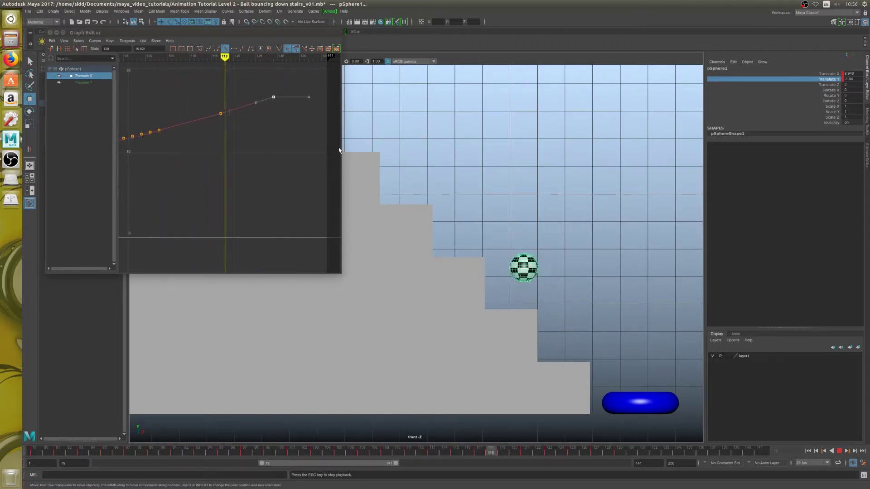
key(Escape)
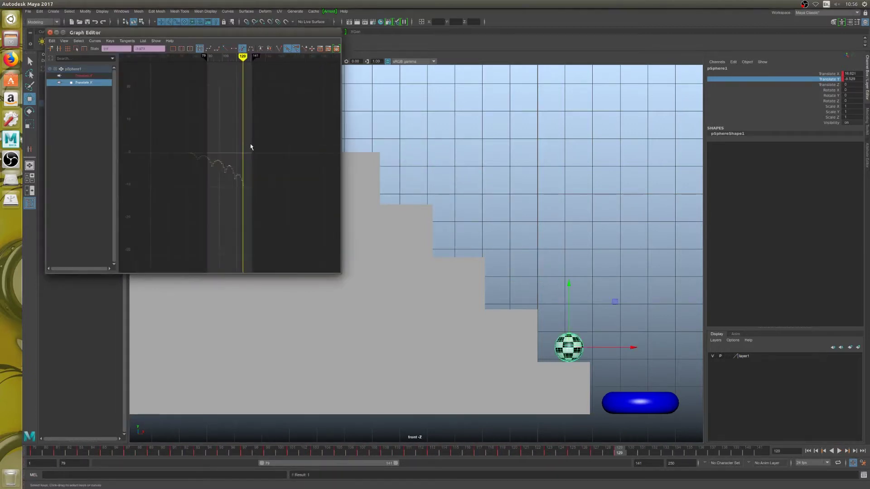
scroll(248, 146, up, 6)
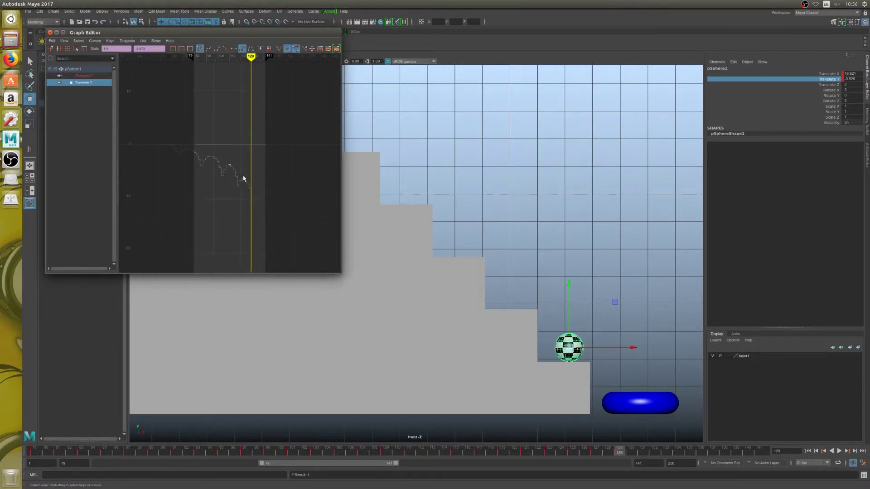
scroll(256, 219, up, 2)
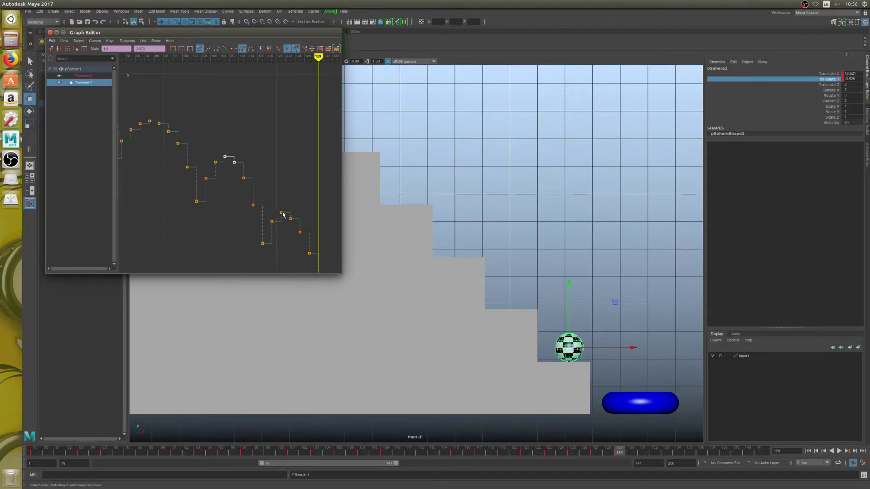
key(a)
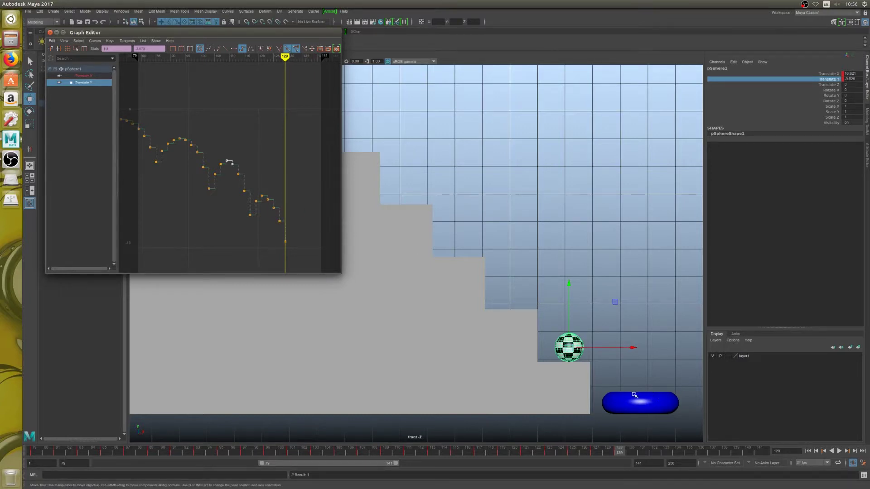
- Key a small hop at frames 131, 133 and 135, moving the ball to the lowest stair's edge at Translate X 17.572, Translate Y -9.554
key(alt+period)
key(alt+period)
drag(569, 284, 597, 285)
key(alt+period)
key(alt+period)
key(alt+period)
key(alt+period)
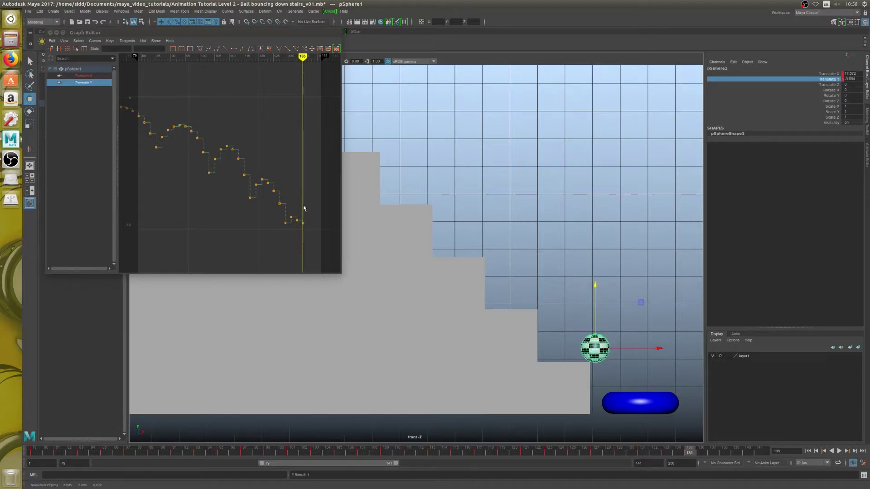
- Raise the Translate Y key at frame 133 to -9.171 to give the small hop more height
drag(294, 204, 298, 230)
key(f)
scroll(296, 227, down, 3)
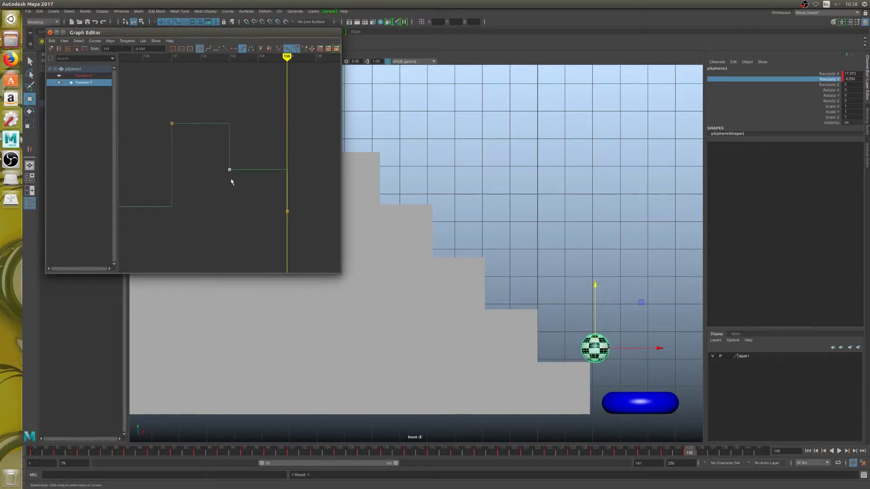
drag(230, 168, 230, 135)
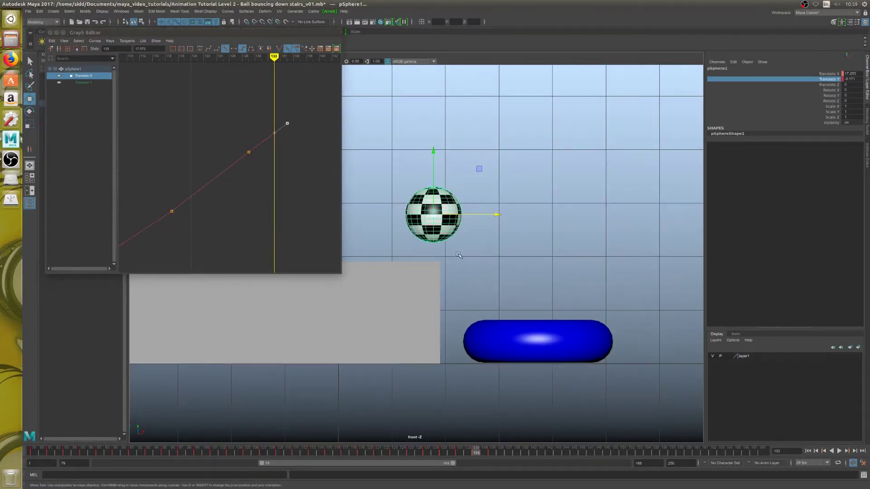
- Step through the frames from 129 to 137 to examine the ball's small hop at the stair edge
key(alt+comma)
key(alt+comma)
key(alt+period)
key(alt+period)
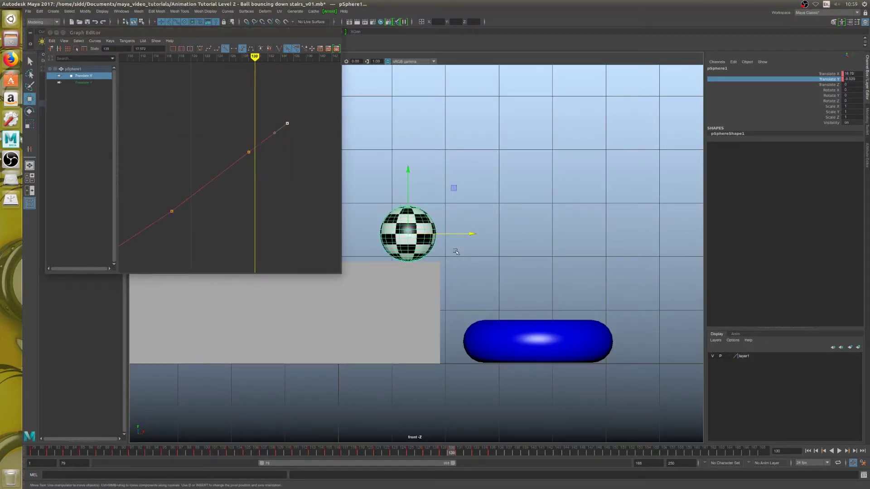
key(alt+period)
key(alt+period)
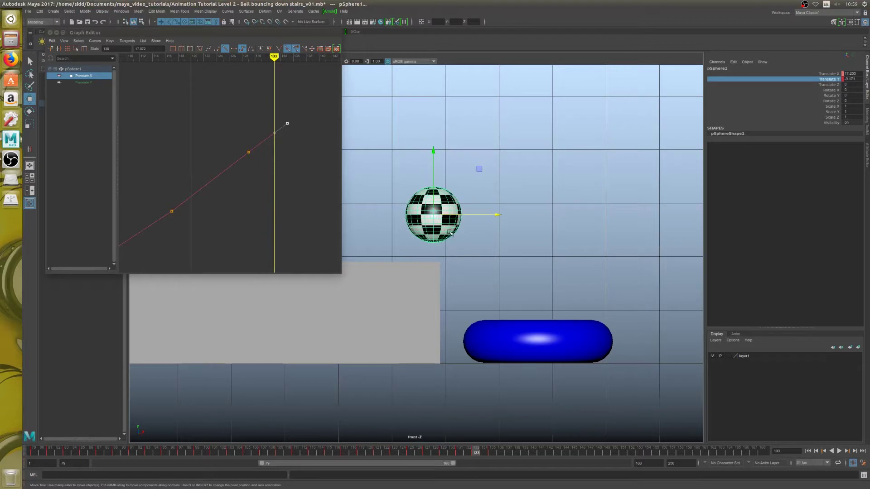
key(alt+period)
key(alt+period)
key(alt+period)
key(alt+period)
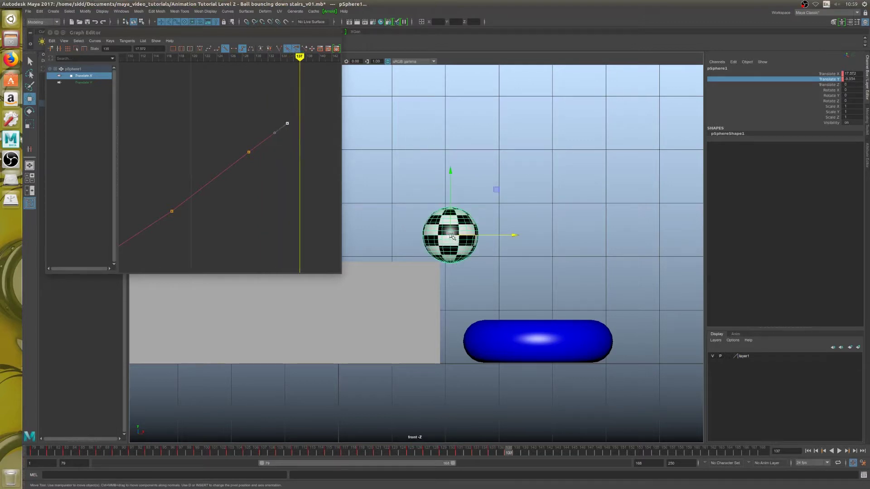
- Key the ball bouncing up and forward off the stair edge at frame 137, at Translate X 17.852 and Translate Y -9.319
drag(452, 235, 481, 221)
key(s)
key(s)
key(alt+period)
key(alt+period)
key(s)
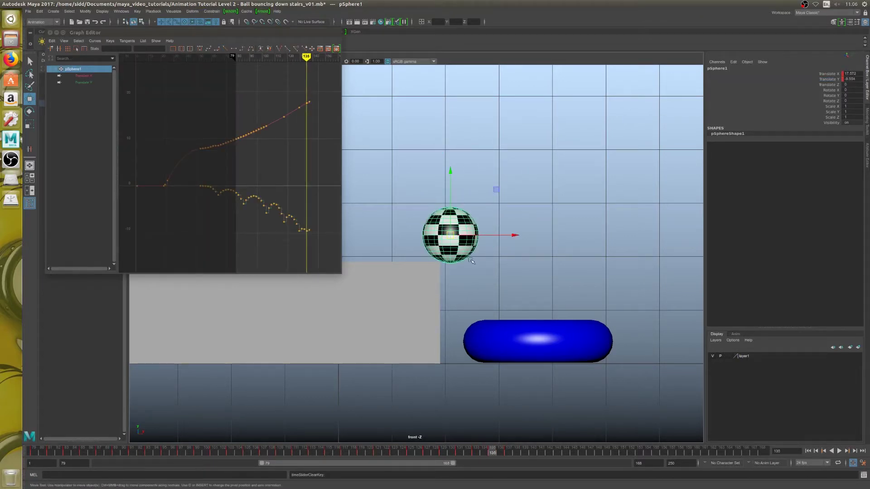
- Key the ball's fall from frame 139 to 147, moving it forward and down onto the blue ring at about Translate X 19.51, Translate Y -11.01
key(alt+period)
key(alt+period)
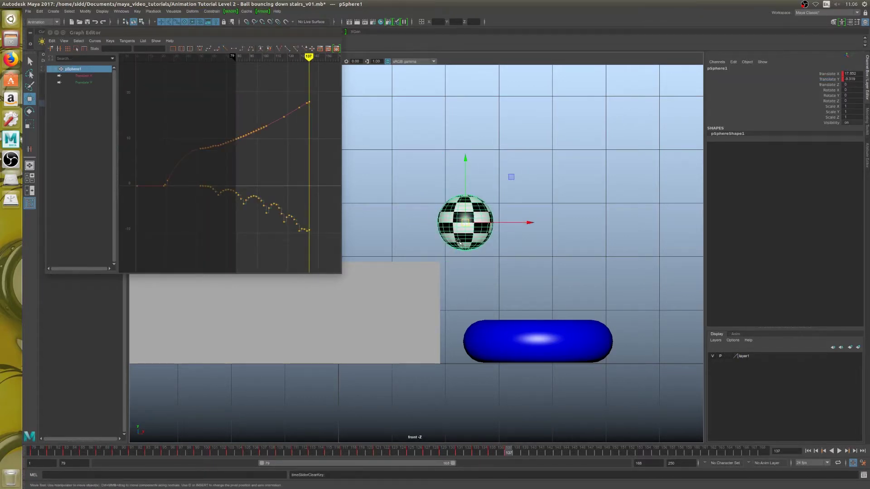
key(alt+period)
key(alt+period)
drag(484, 222, 560, 326)
key(s)
key(alt+period)
key(alt+period)
key(alt+period)
key(alt+period)
key(s)
key(alt+period)
key(alt+period)
key(alt+period)
key(alt+period)
key(s)
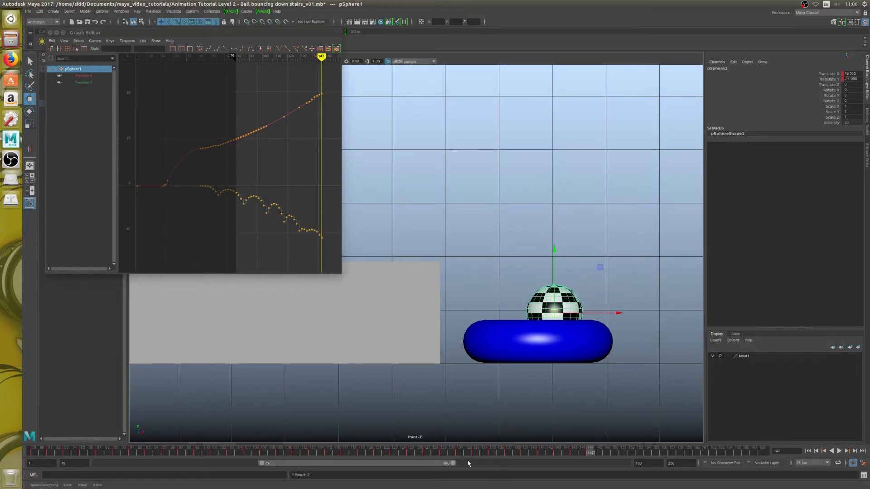
- Start the playback range at frame 124 and isolate the ball's Translate Y curve to examine its final keys
click(444, 452)
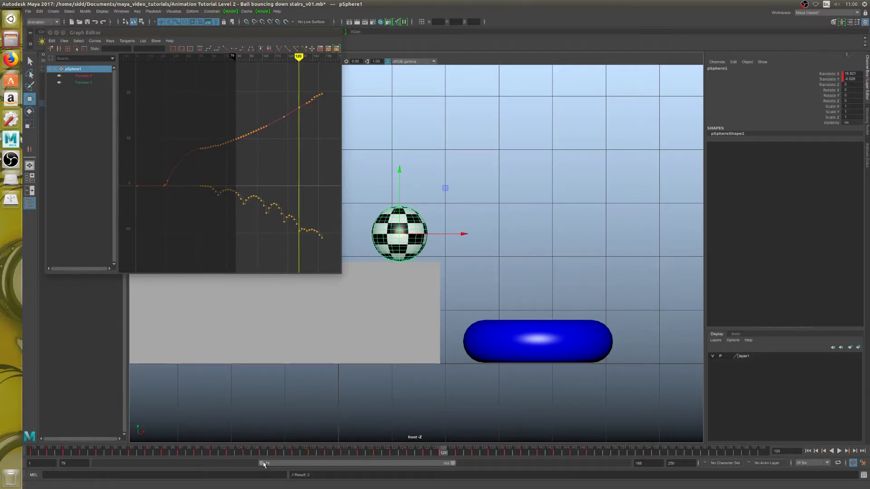
drag(264, 465, 356, 465)
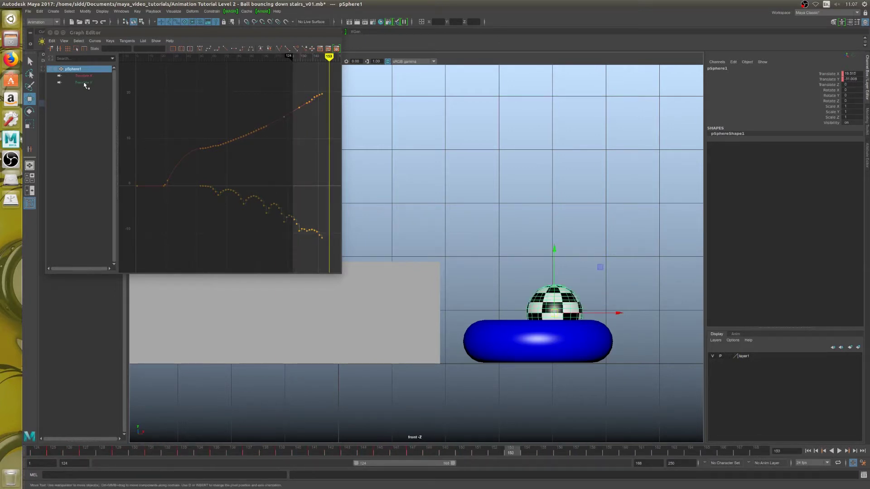
click(83, 82)
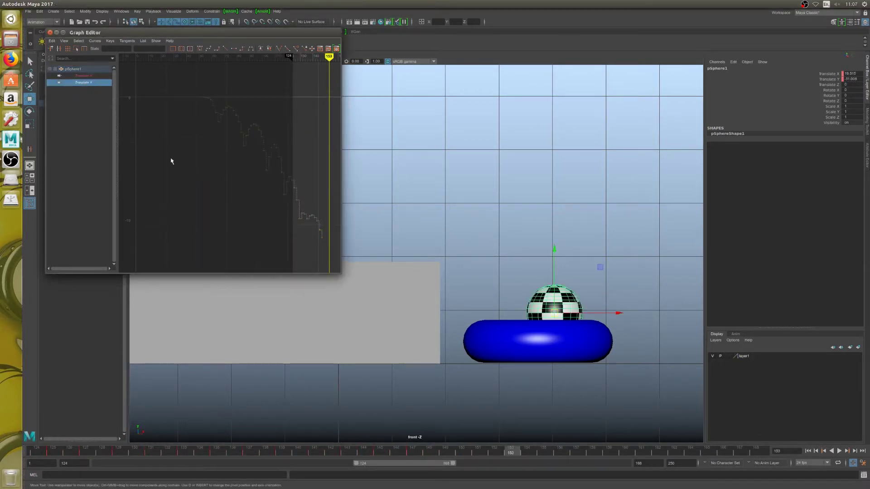
click(316, 230)
key(f)
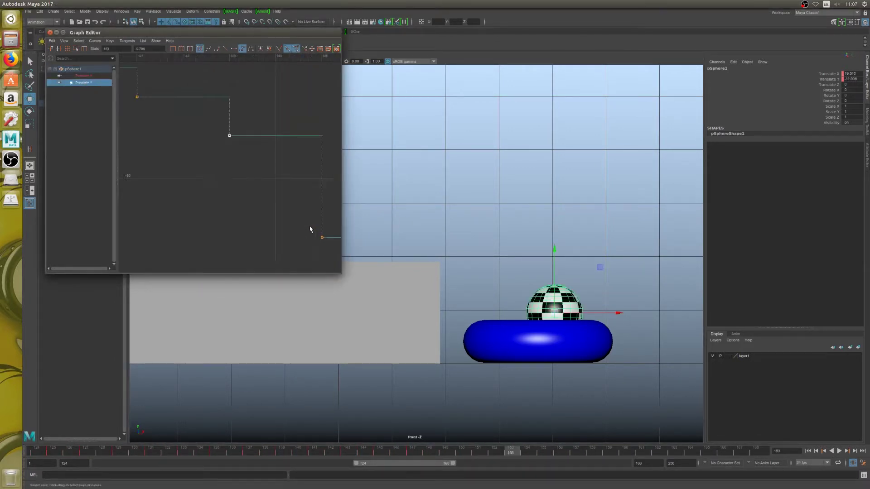
drag(240, 196, 259, 217)
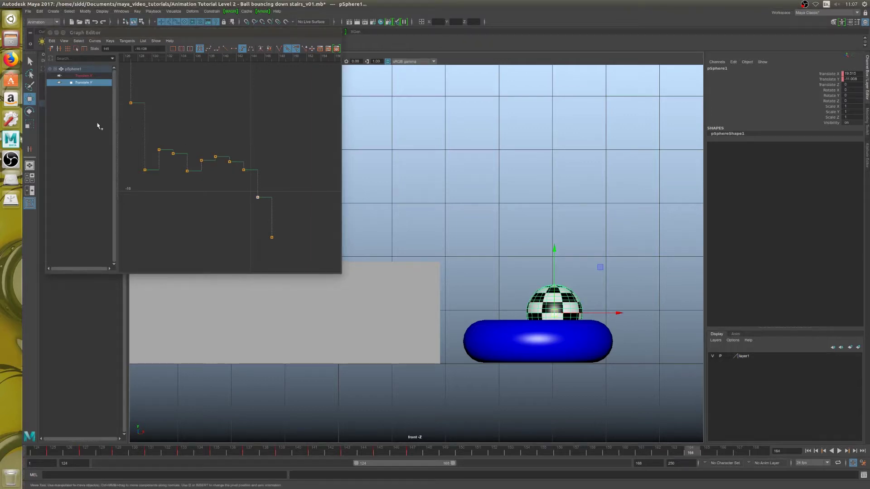
- Delete the ball's intermediate Translate X keys from frame 135 to 145, keeping the key at frame 147
click(91, 75)
drag(229, 74, 236, 111)
key(f)
drag(222, 140, 239, 175)
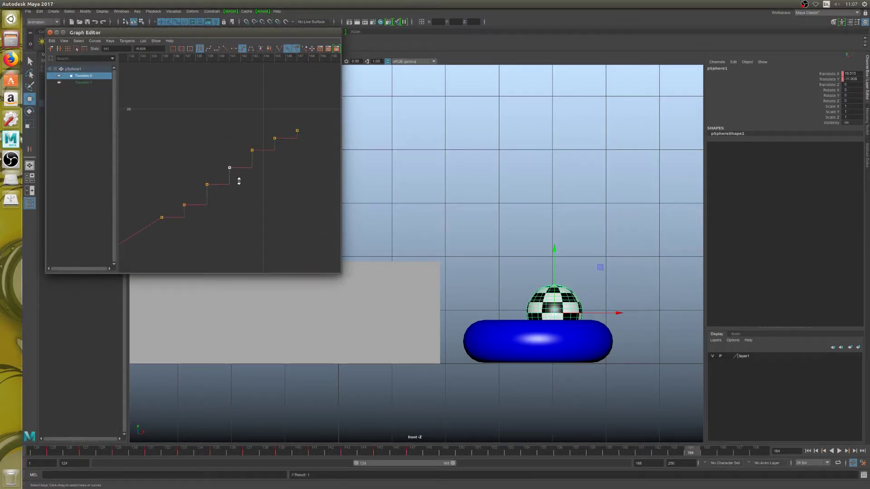
drag(156, 94, 286, 236)
key(Delete)
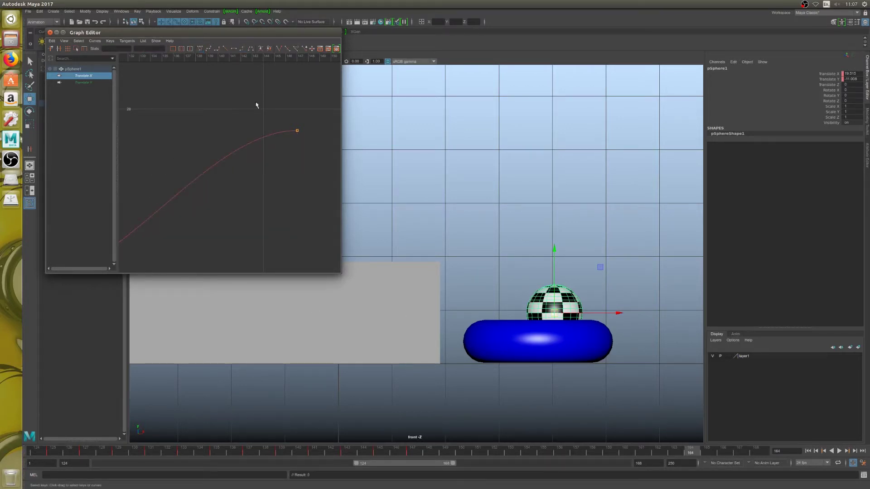
- Play the animation from frame 124 to check the ball's forward motion onto the blue ring
scroll(274, 167, down, 3)
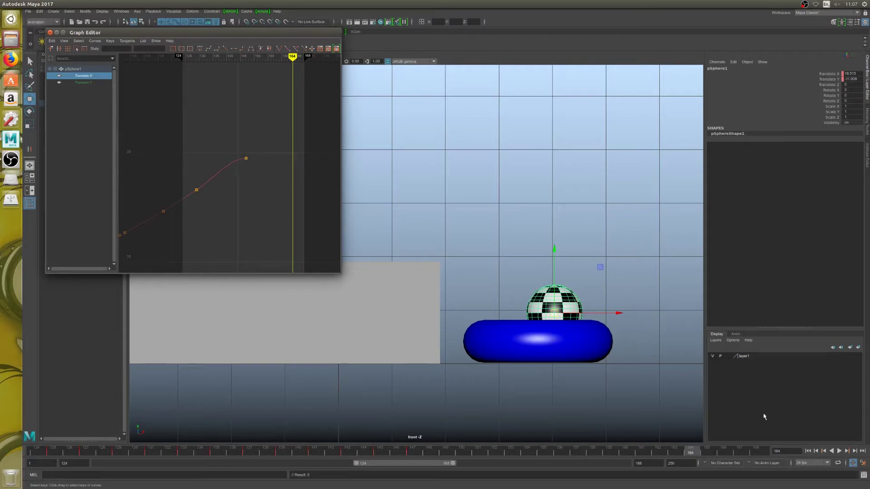
click(808, 451)
click(839, 451)
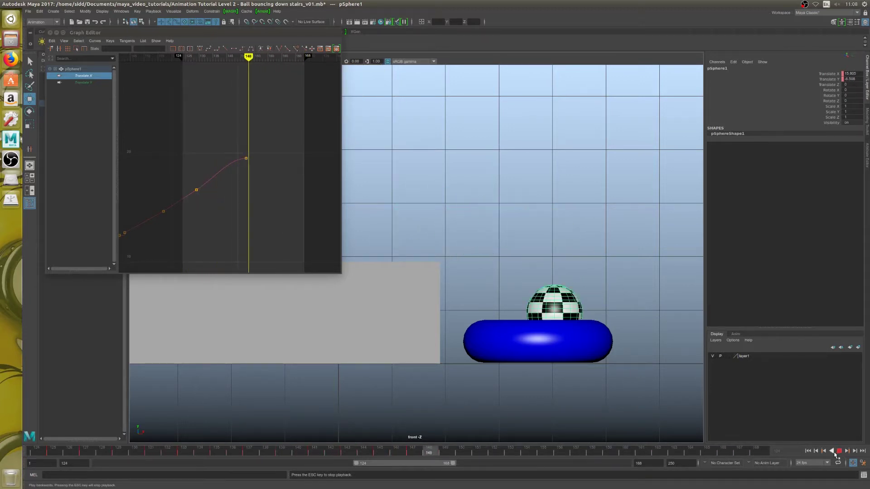
key(Escape)
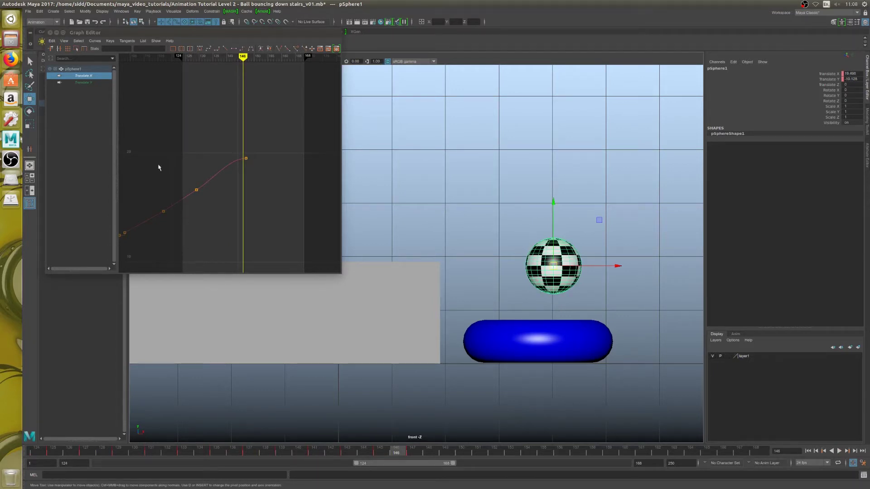
- Show the Translate X and Translate Y curves together and examine the Translate Y keys around the final fall
shift+click(83, 82)
drag(211, 89, 248, 249)
key(f)
drag(252, 196, 264, 247)
key(f)
scroll(237, 189, down, 9)
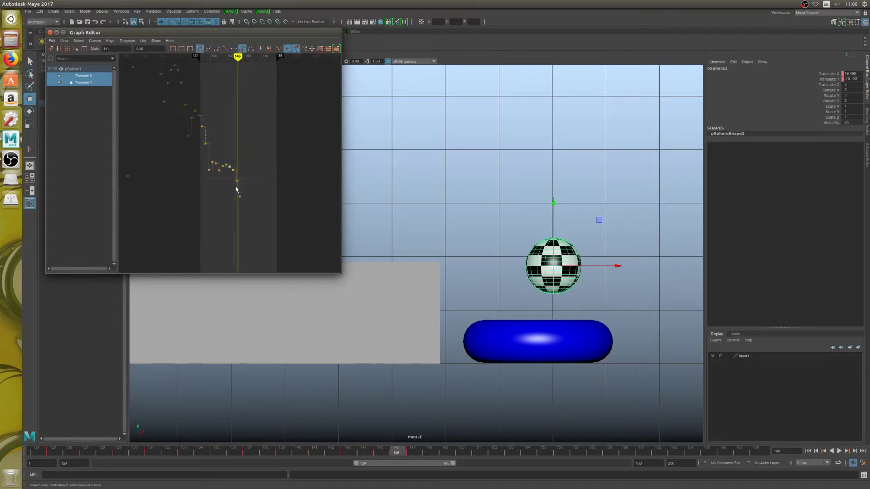
scroll(237, 189, up, 6)
scroll(226, 179, down, 4)
scroll(222, 178, up, 5)
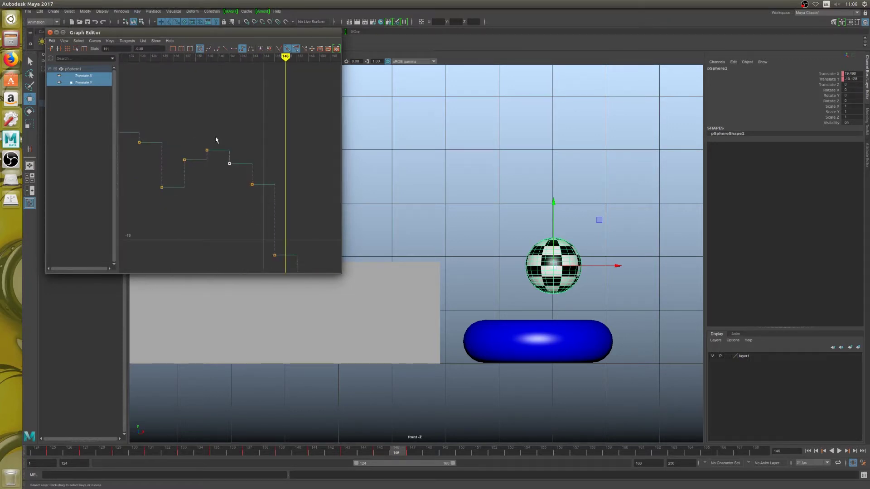
scroll(218, 142, down, 3)
- Step through the keys from frame 139 to 147 to check the spacing of the ball's fall onto the ring
click(215, 59)
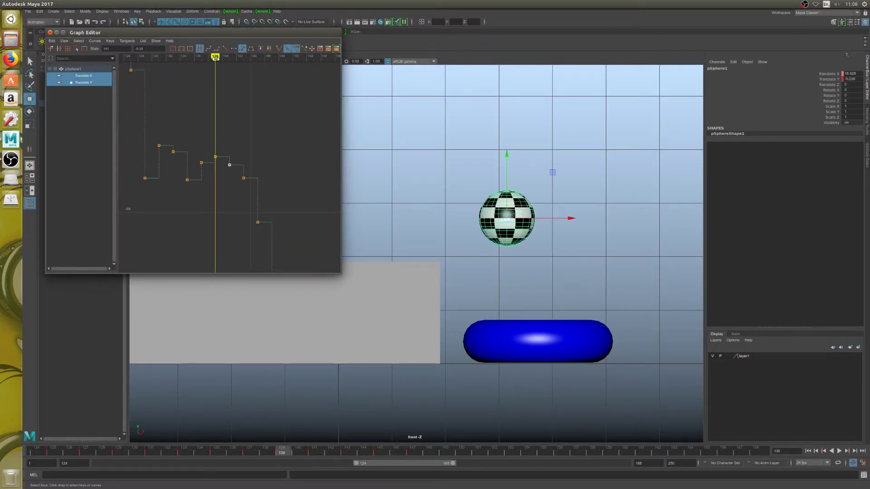
key(alt+period)
key(alt+period)
key(alt+period)
key(alt+period)
scroll(231, 179, down, 3)
key(alt+period)
key(alt+period)
key(alt+period)
key(alt+period)
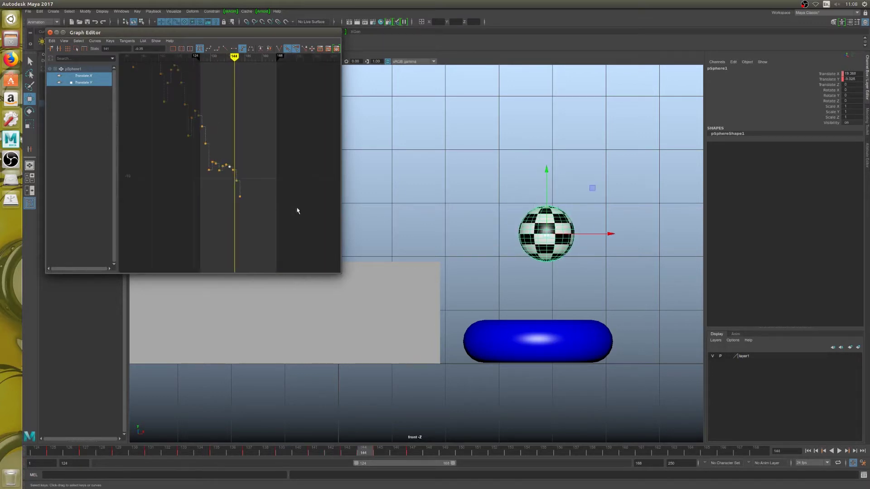
scroll(247, 202, up, 2)
scroll(246, 204, up, 2)
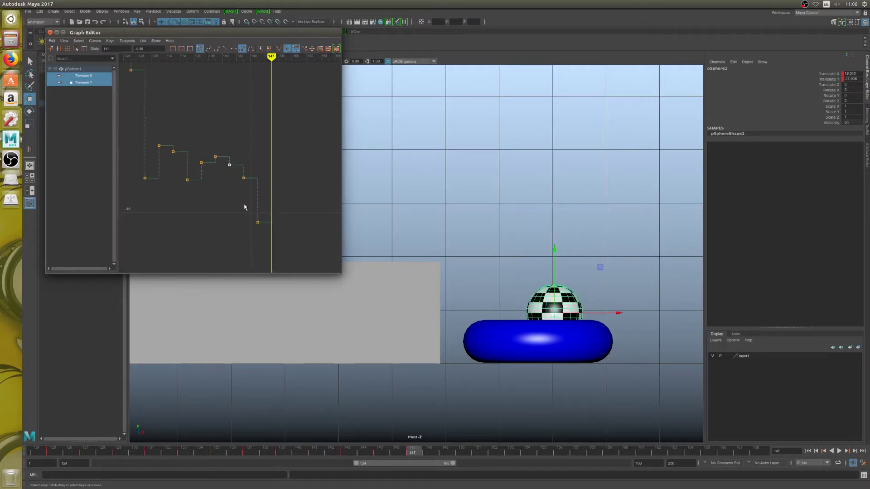
- Delete the Translate Y key at frame 145 and move the ring-landing key from frame 147 to 145
key(alt+comma)
key(alt+comma)
drag(236, 205, 255, 229)
scroll(266, 217, down, 4)
key(Delete)
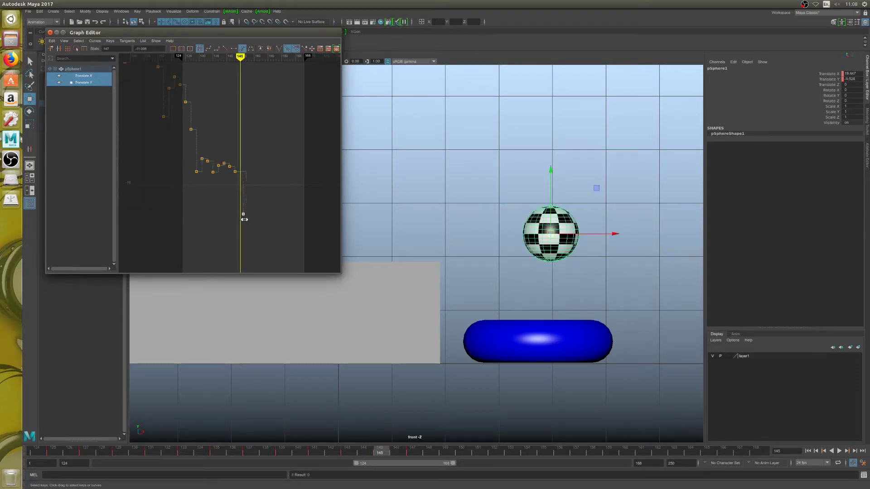
shift+middle_drag(245, 219, 240, 220)
key(f)
scroll(233, 195, down, 5)
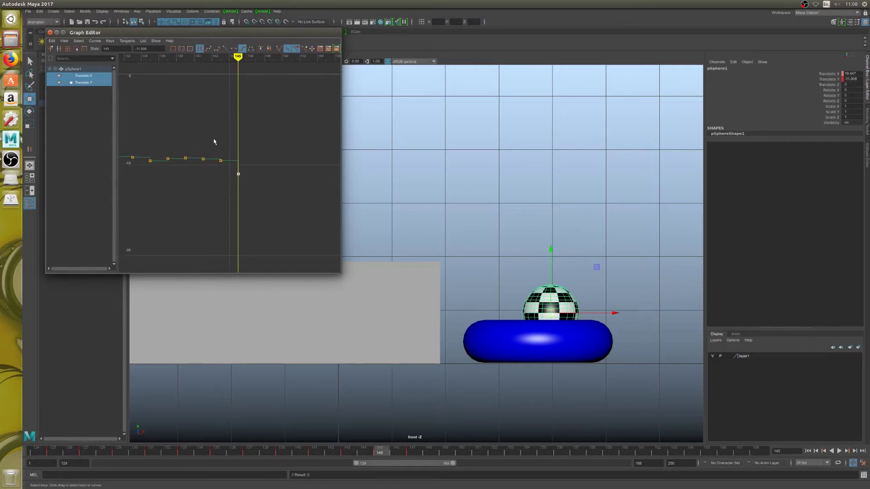
- Lower the Translate Y key at frame 143 to about -9.9 and play back the fall
drag(214, 140, 229, 165)
key(f)
scroll(230, 161, down, 2)
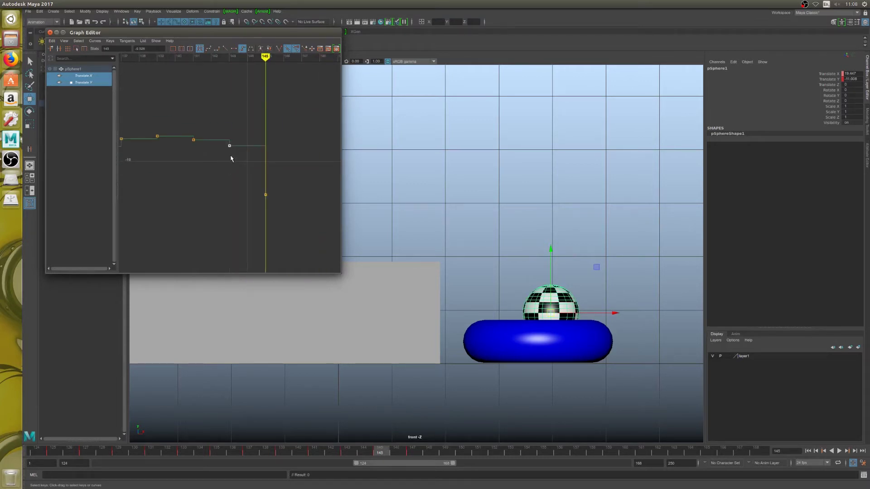
shift+middle_drag(231, 158, 232, 167)
click(839, 451)
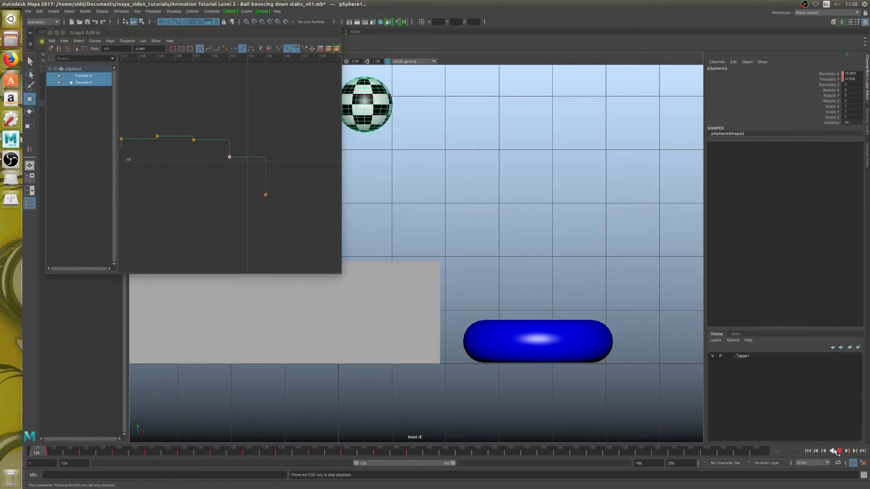
click(838, 450)
- Move the ball's last Translate X key to frame 145 so it matches the landing key in Translate Y
click(84, 76)
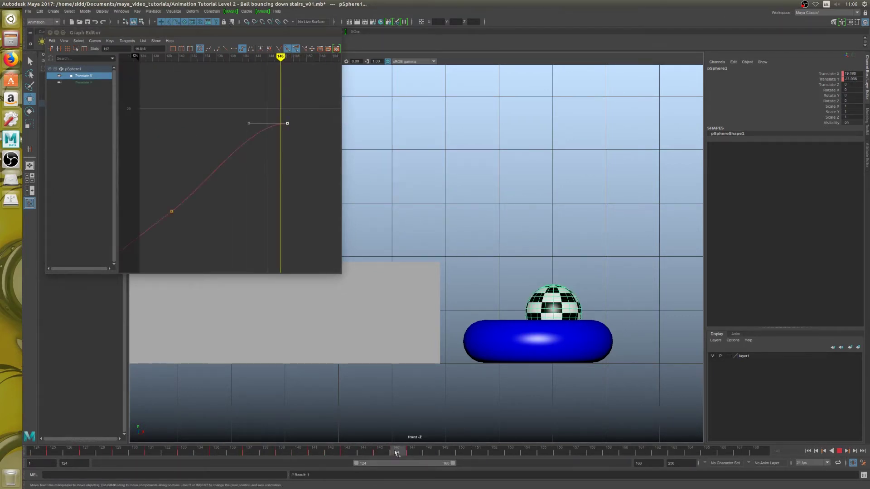
drag(406, 454, 381, 450)
click(412, 455)
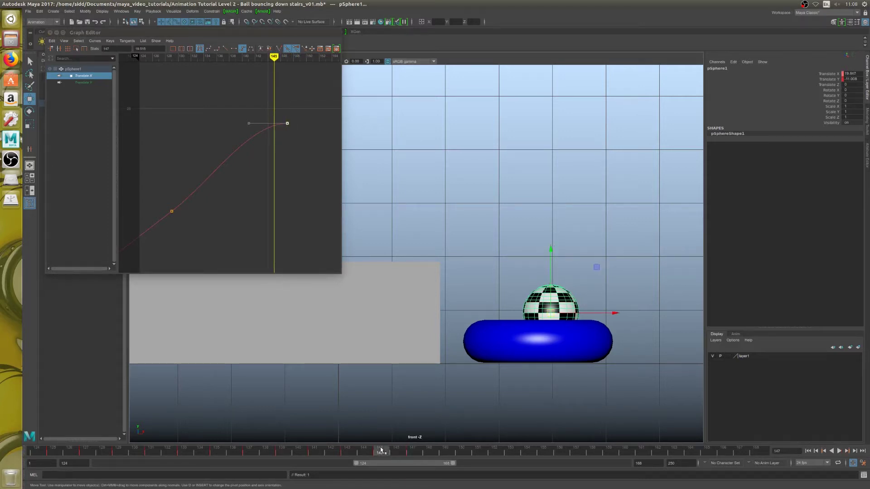
click(411, 453)
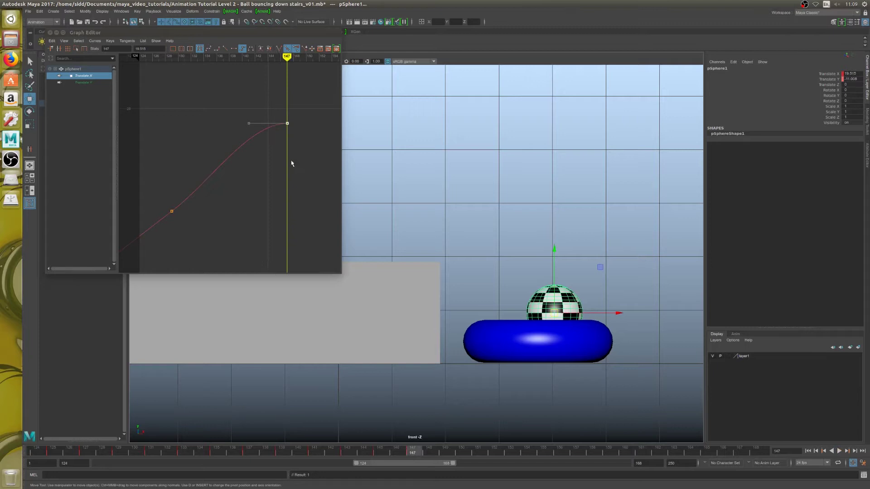
drag(262, 93, 320, 167)
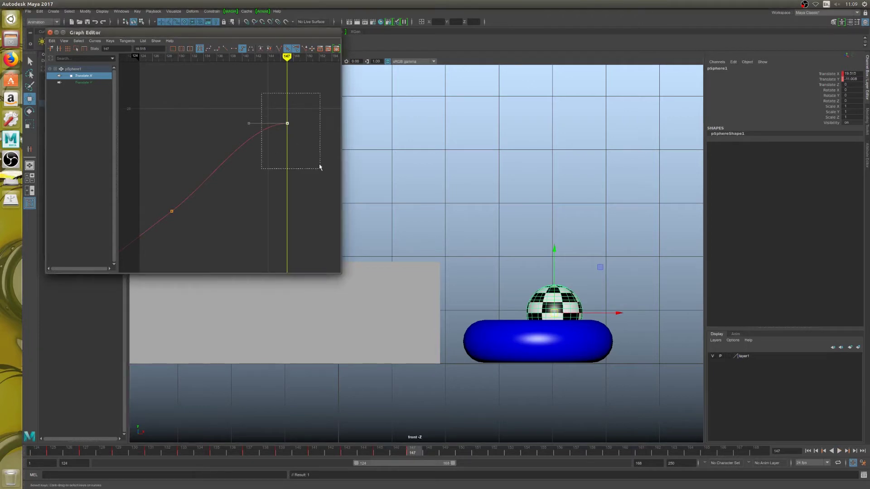
click(379, 454)
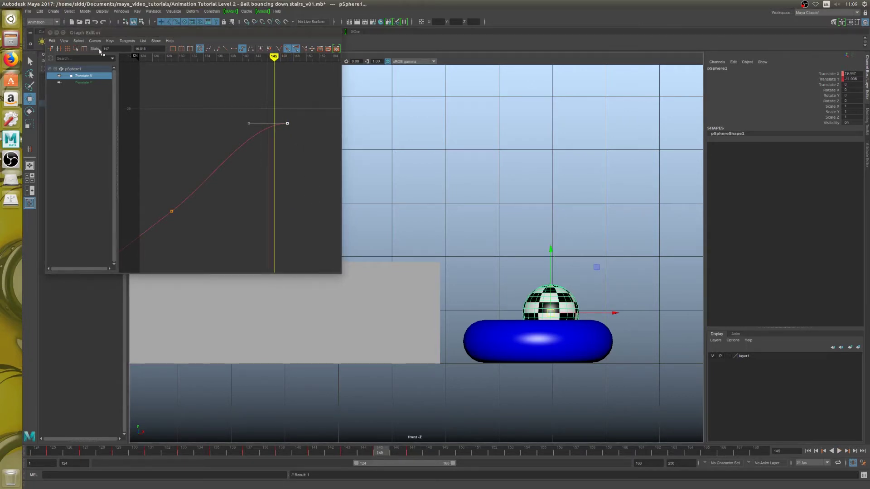
click(115, 49)
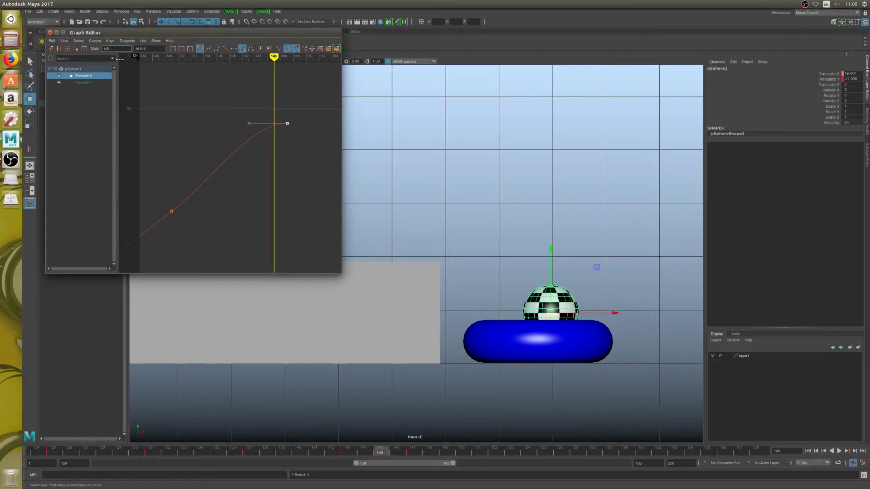
text(145)
key(Return)
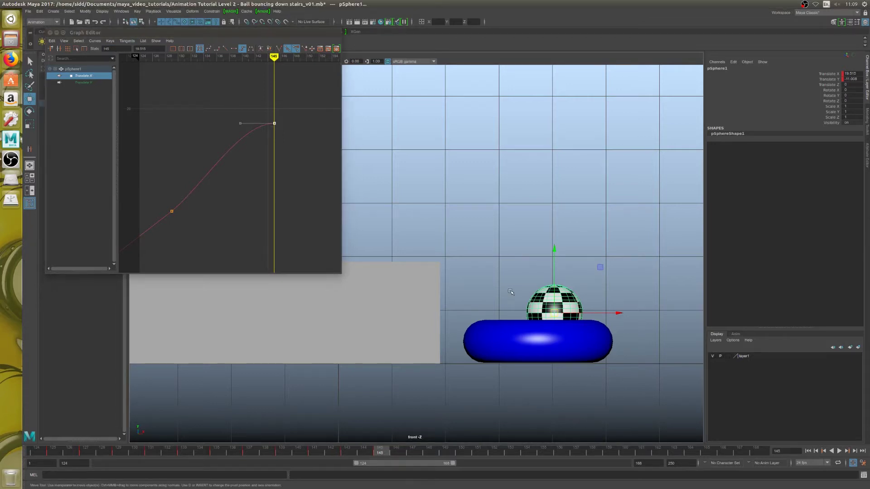
- Check the ball's landing at frame 145 in the front view and switch the viewport to the Perspective view
mouse_move(386, 451)
mouse_down()
mouse_move(349, 451)
mouse_move(380, 451)
mouse_up()
scroll(511, 329, down, 3)
scroll(512, 330, down, 2)
scroll(520, 325, up, 5)
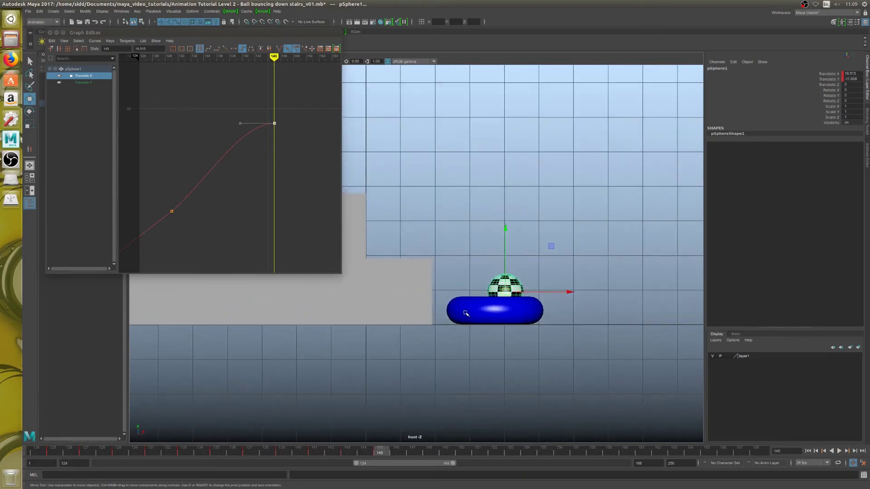
key(space)
click(529, 319)
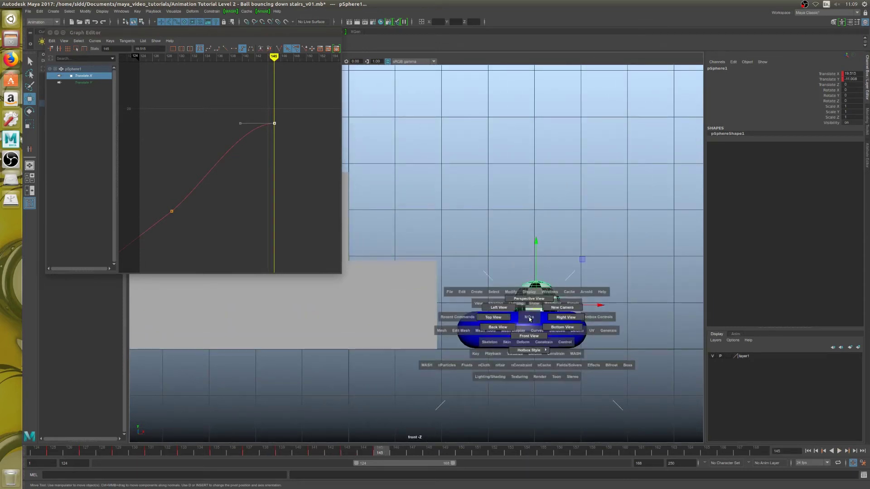
key(space)
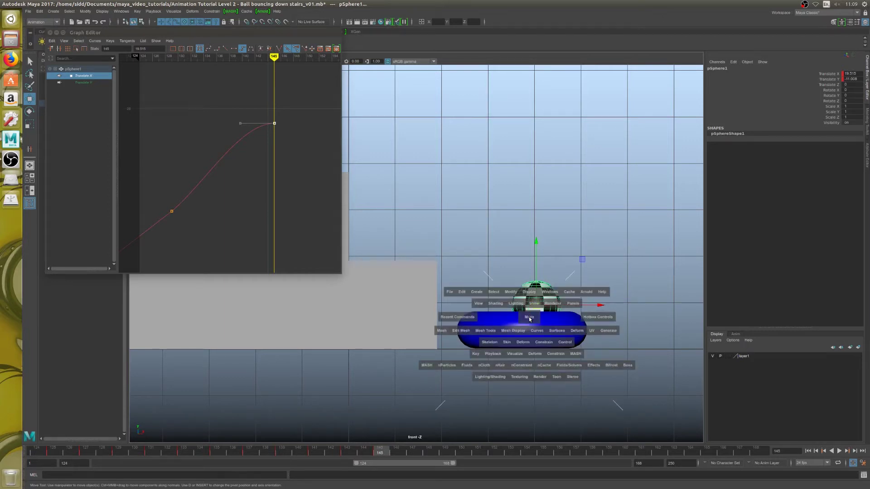
click(529, 319)
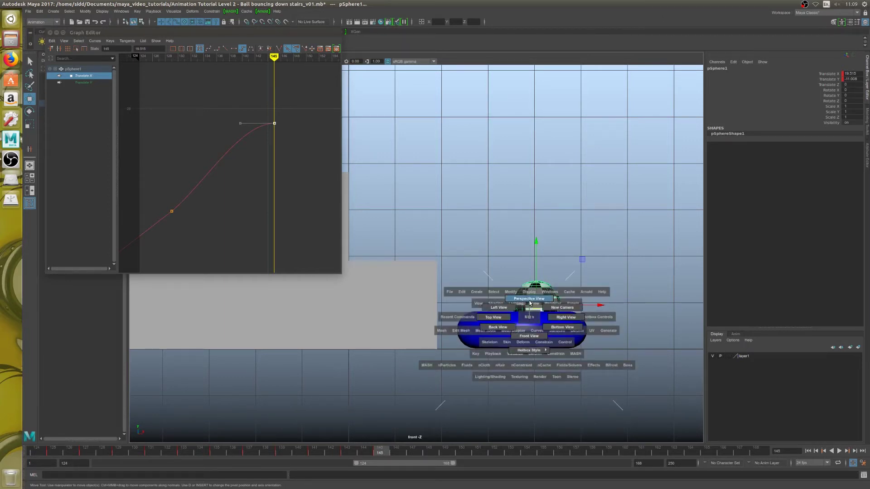
click(529, 299)
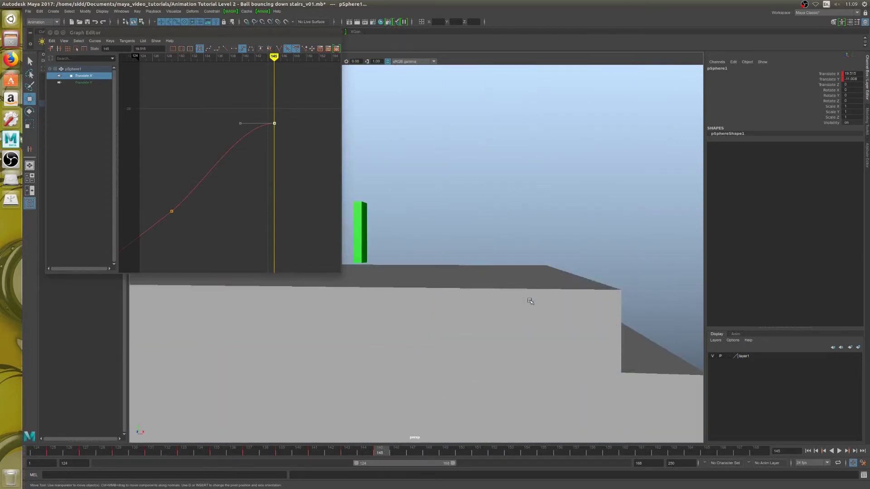
- Frame the ball and blue ring in perspective, play back the landing, and examine their contact at frames 145 and 146
key(f)
alt+right_drag(515, 298, 398, 270)
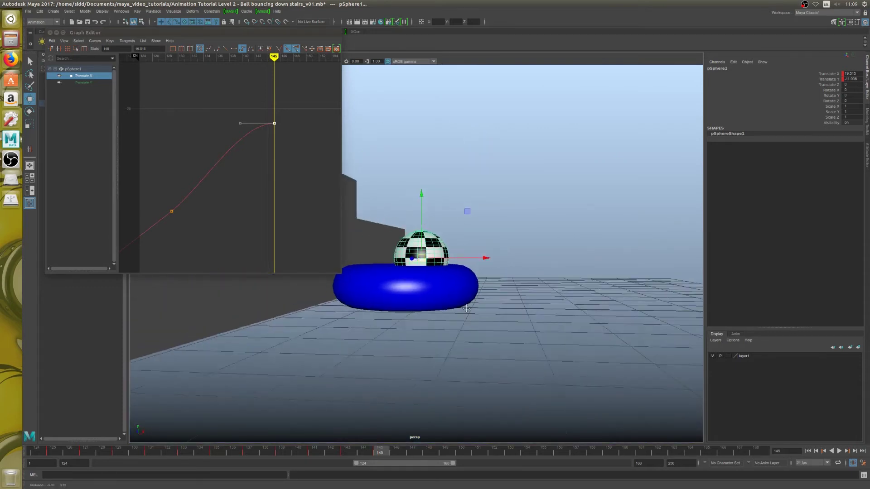
alt+middle_drag(398, 270, 436, 304)
alt+right_drag(436, 305, 454, 303)
mouse_move(454, 303)
alt+mouse_down()
mouse_move(443, 301)
mouse_move(451, 308)
alt+mouse_up()
key(alt+v)
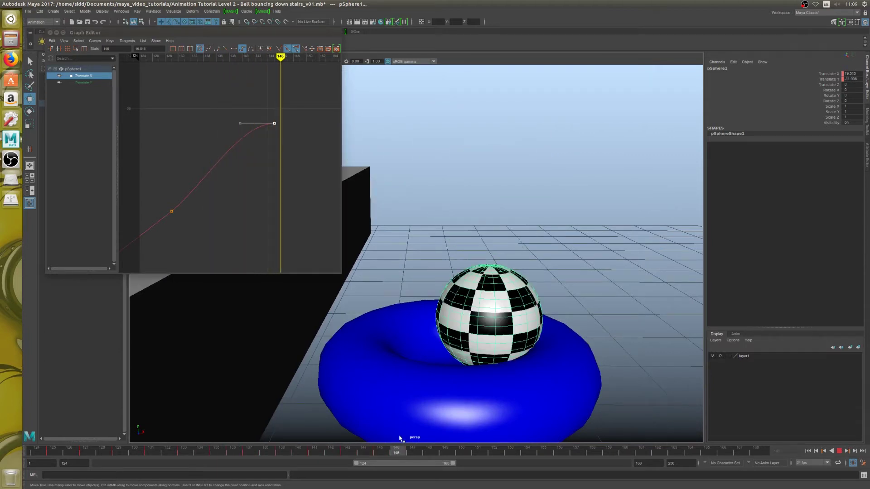
key(alt+v)
alt+drag(511, 341, 399, 316)
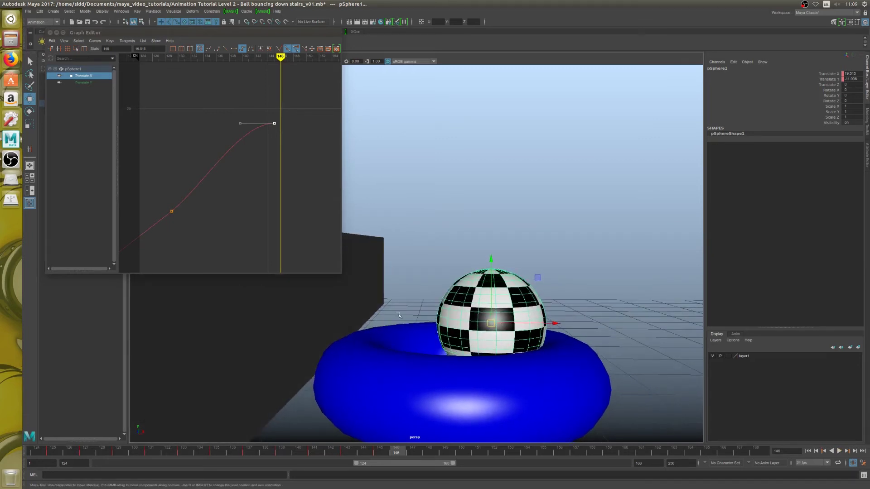
click(382, 453)
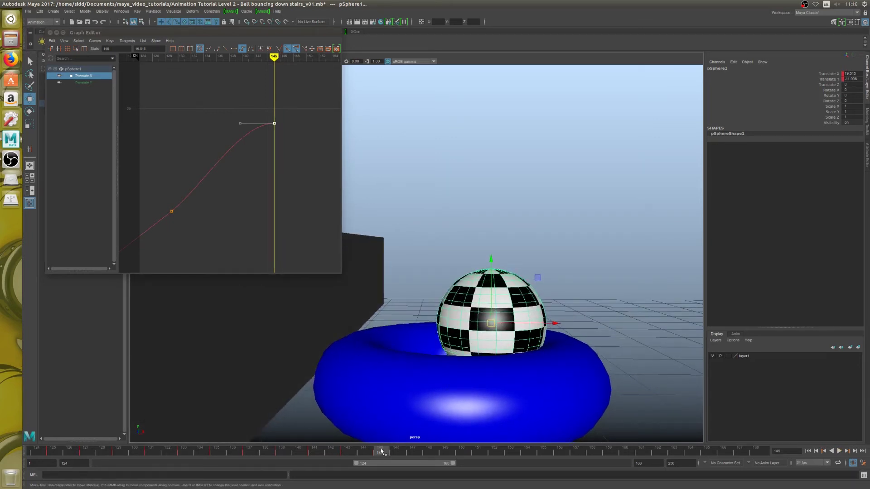
- Step back and forth through frames 141 to 145 to examine how the ball drops into the blue ring
key(alt+comma)
key(alt+comma)
key(alt+comma)
key(alt+period)
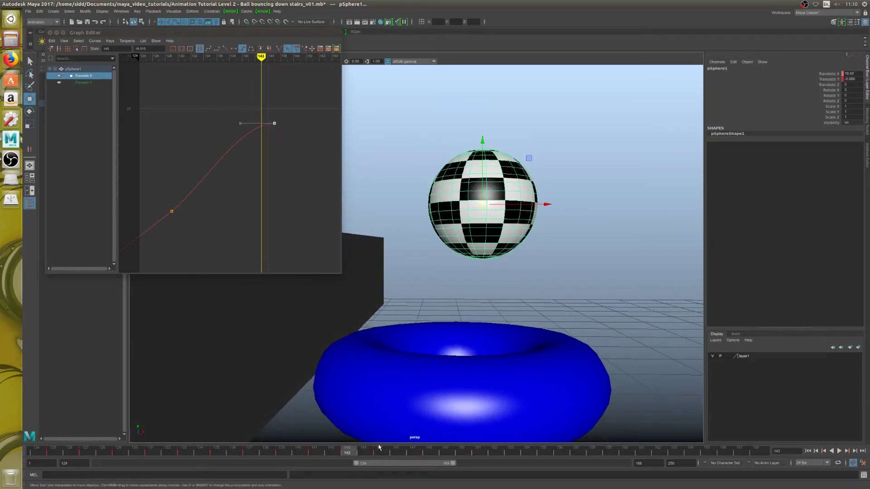
click(378, 448)
key(alt+comma)
key(alt+comma)
key(alt+comma)
key(alt+comma)
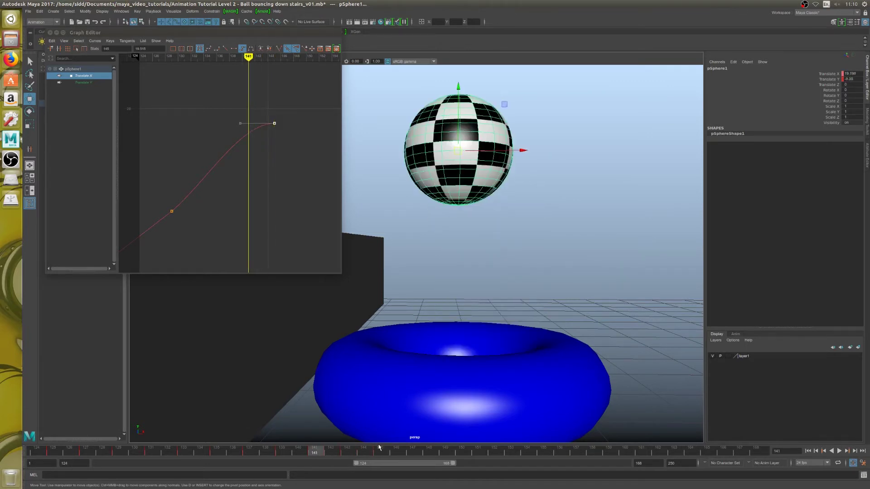
key(alt+period)
key(alt+period)
key(alt+period)
key(alt+period)
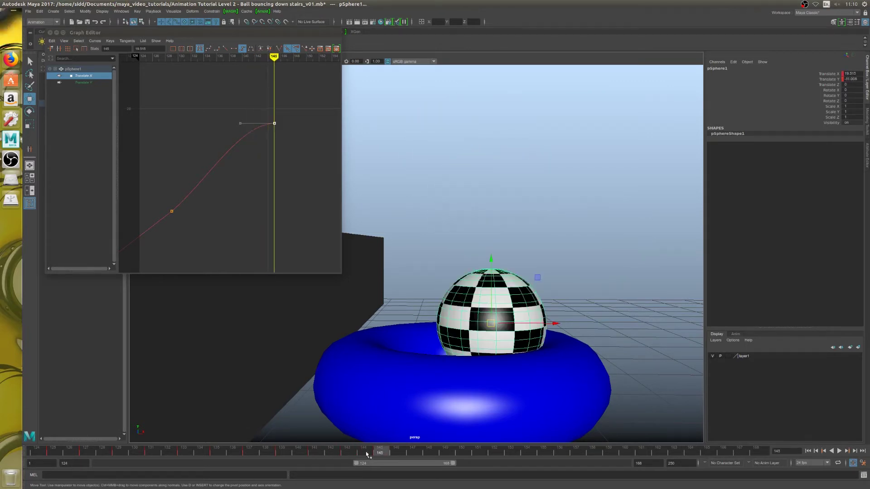
- Key small shifts of the ball inside the ring every two frames from frame 147 to 157, and play back the landing
key(alt+period)
key(alt+period)
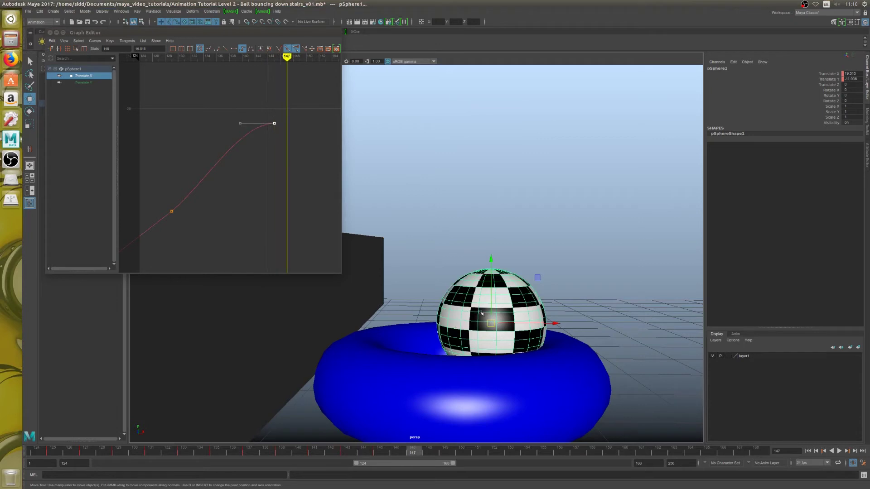
drag(490, 321, 458, 332)
key(alt+period)
key(alt+period)
key(alt+period)
key(alt+period)
key(alt+period)
key(alt+period)
key(alt+period)
key(alt+period)
key(alt+period)
key(alt+period)
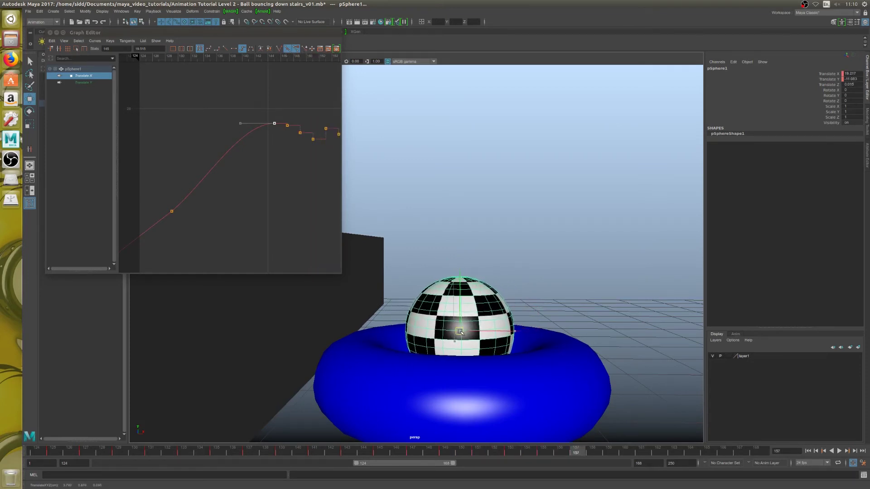
click(839, 451)
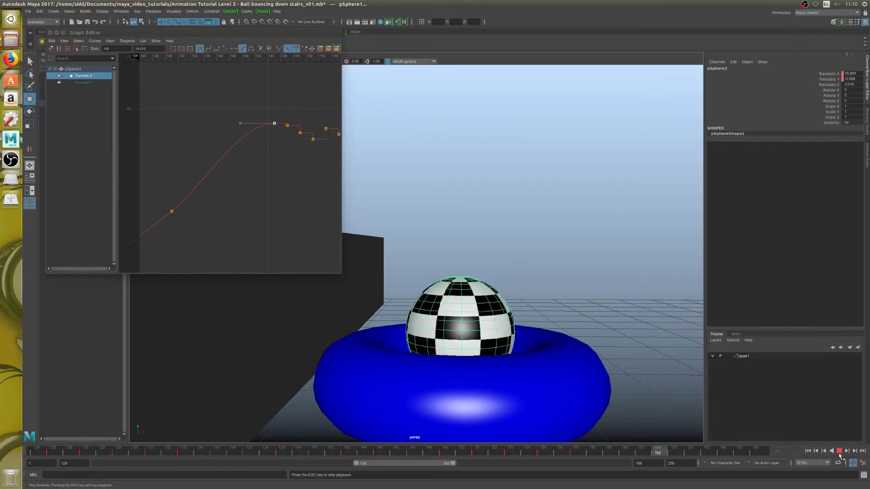
click(839, 453)
- Key the ball sinking through the ring every two frames from frame 159 to 171, and play back the result
alt+drag(605, 345, 610, 389)
drag(494, 450, 608, 450)
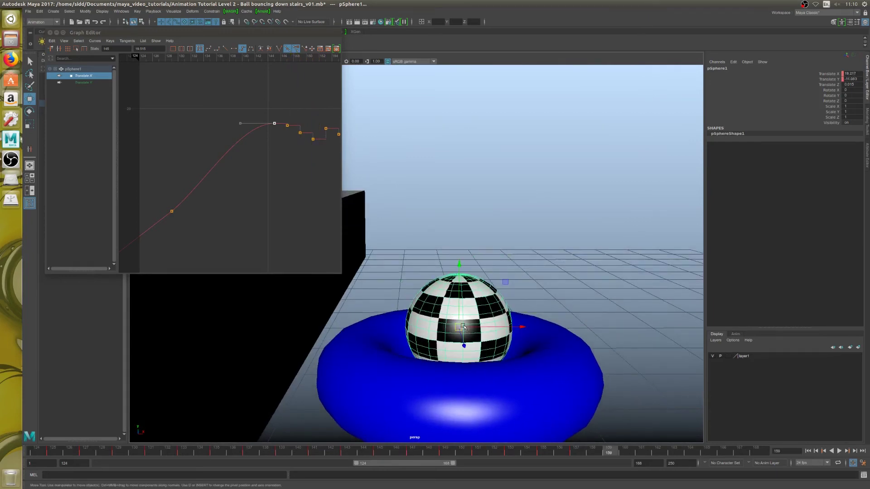
key(alt+period)
key(alt+period)
drag(452, 333, 456, 386)
key(alt+period)
key(alt+period)
key(alt+period)
key(alt+period)
key(alt+period)
key(alt+period)
key(alt+period)
key(alt+period)
key(alt+period)
key(alt+period)
key(alt+period)
key(alt+v)
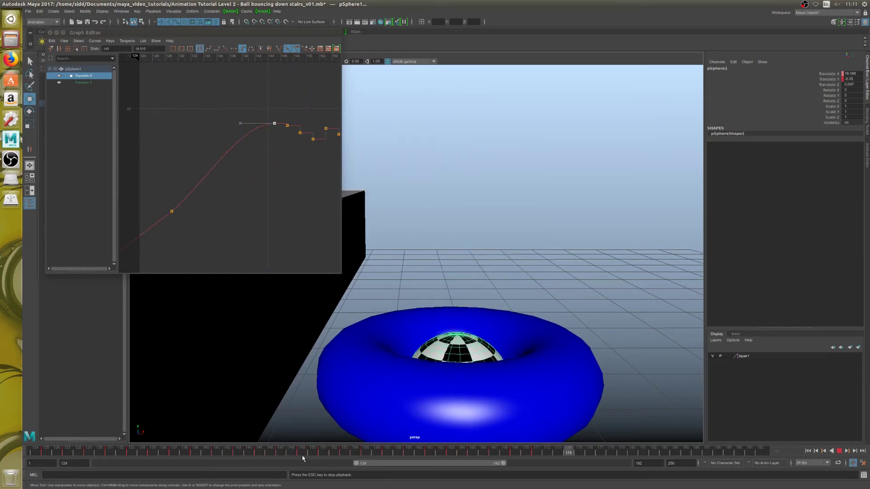
- Display the Translate Y curve from frame 147 and step through to frame 155 to examine how the ball settles in the ring
click(281, 451)
click(82, 82)
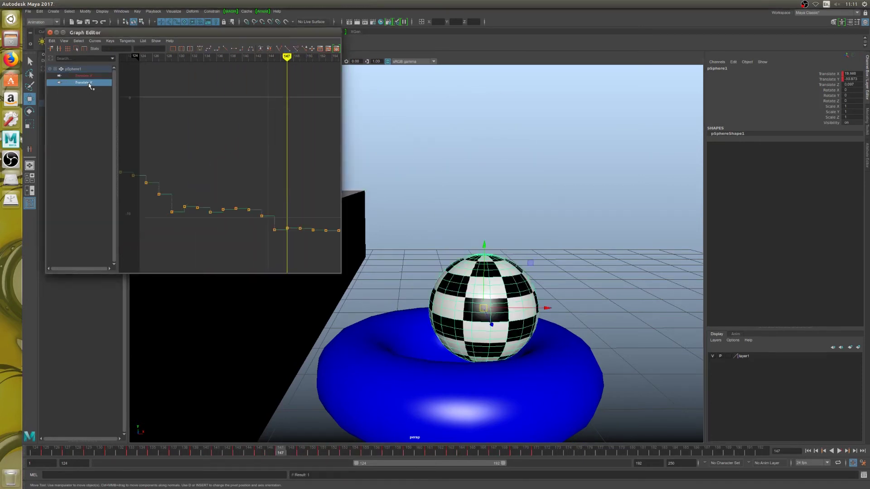
click(287, 228)
alt+right_drag(290, 229, 237, 210)
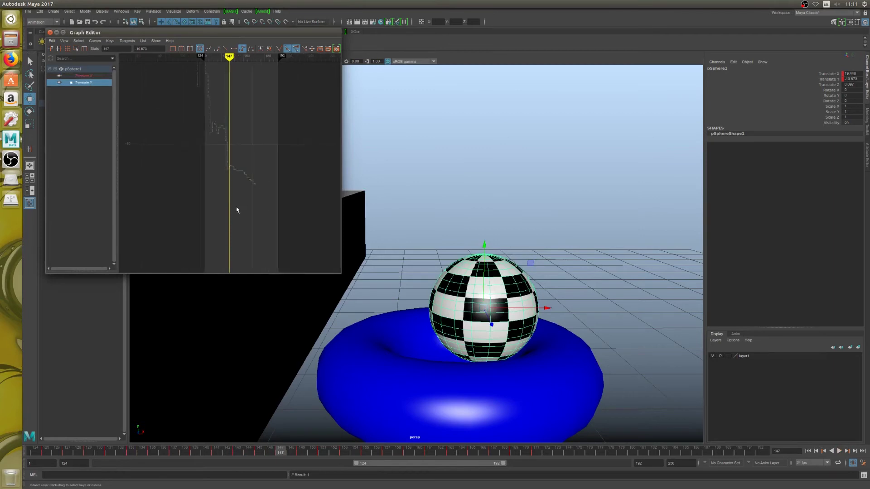
key(f)
key(alt+period)
key(alt+period)
key(alt+period)
key(alt+period)
key(alt+period)
key(alt+period)
key(alt+period)
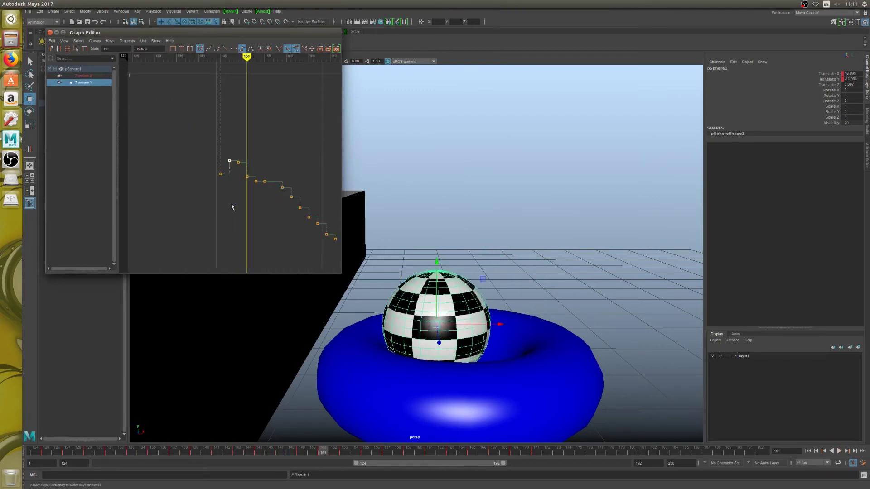
key(alt+period)
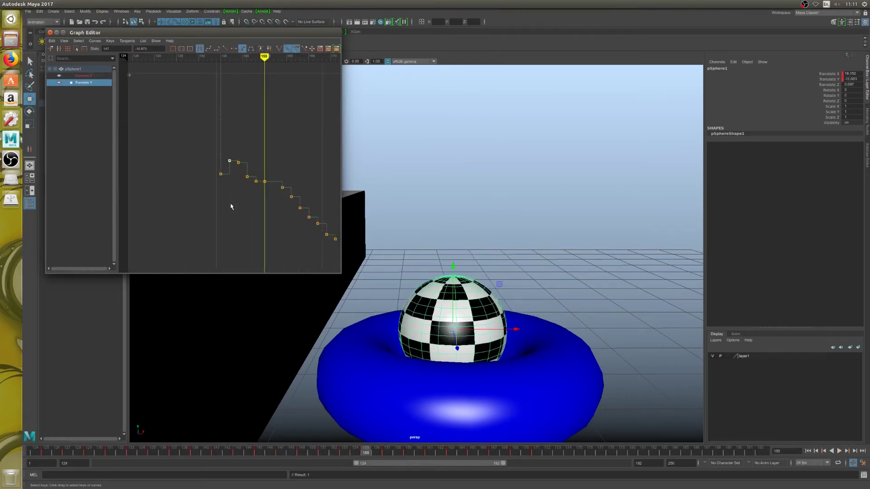
- Lower the ball slightly at frame 157 and key its Translate Y at about -11.1
key(alt+comma)
key(alt+comma)
key(alt+period)
key(alt+period)
key(alt+period)
key(alt+period)
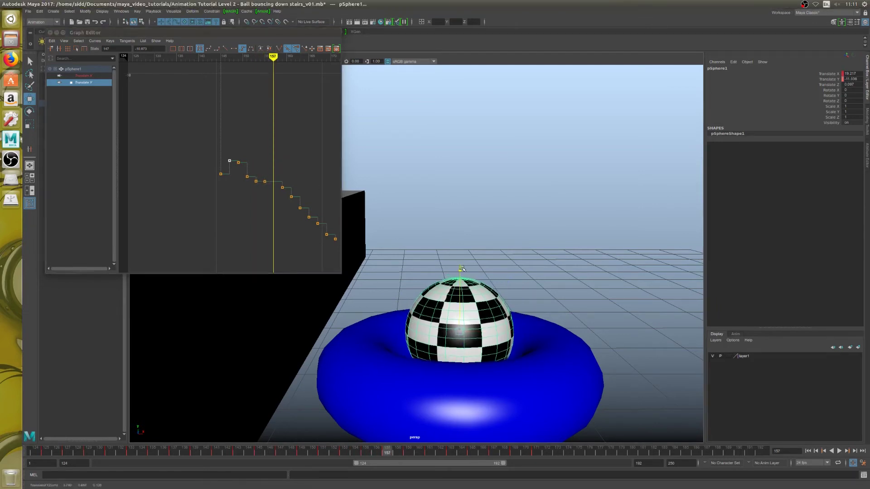
drag(461, 269, 461, 271)
key(s)
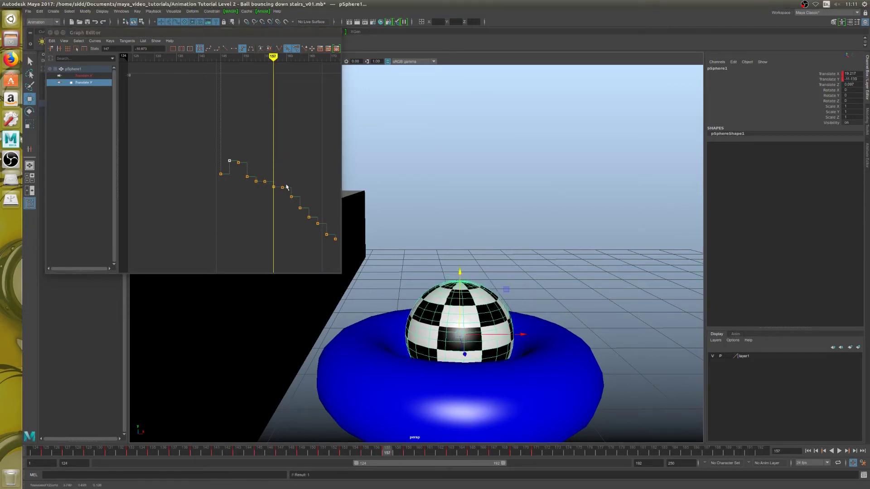
- Replace the Translate Y keys after frame 157 with progressively lower ones at frames 159, 161 and 163, reaching about -11.66
drag(279, 169, 341, 262)
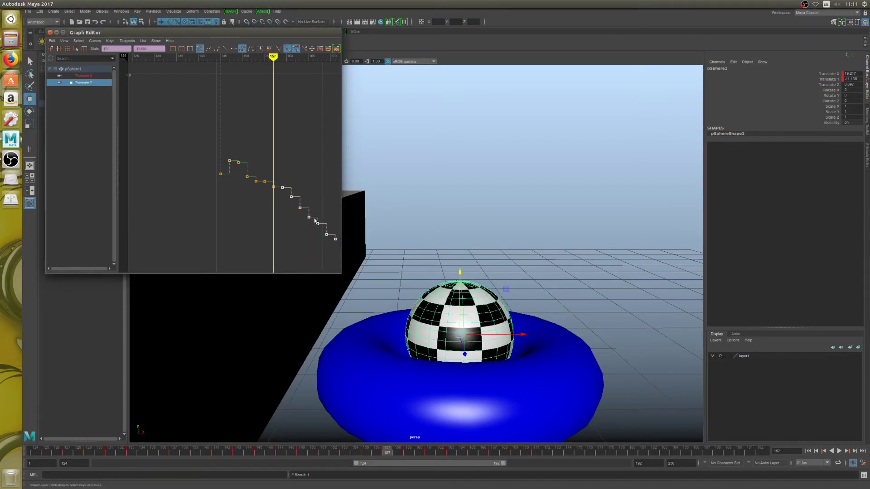
key(Delete)
key(alt+period)
key(alt+period)
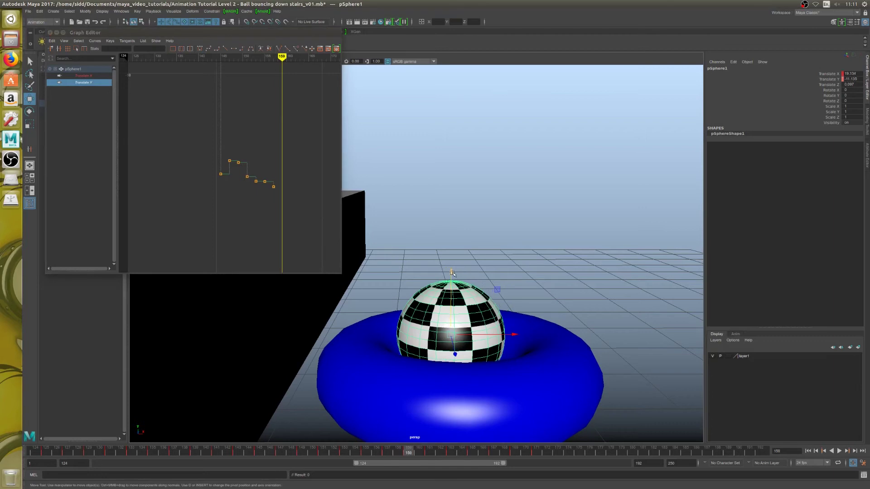
drag(451, 273, 451, 324)
key(alt+period)
key(alt+period)
key(alt+period)
key(alt+period)
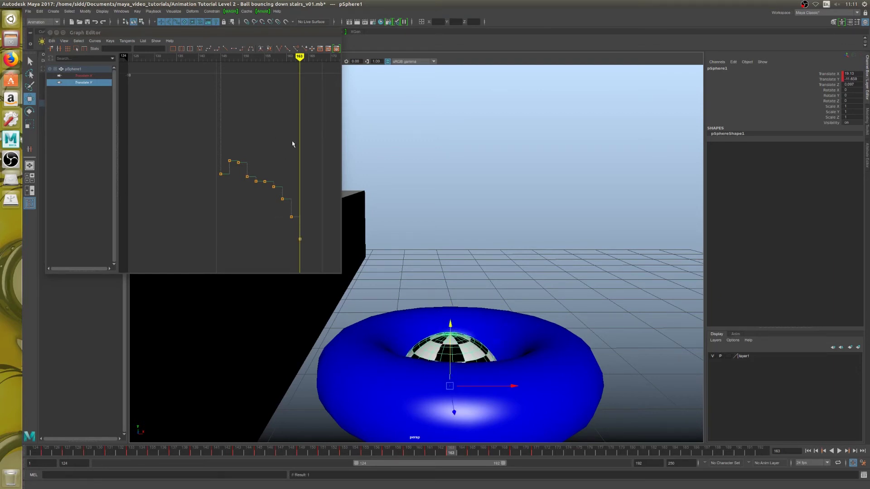
- Lower the ball at frame 165 to a Translate Y of about -11.9 and play back the drop
key(alt+period)
key(alt+period)
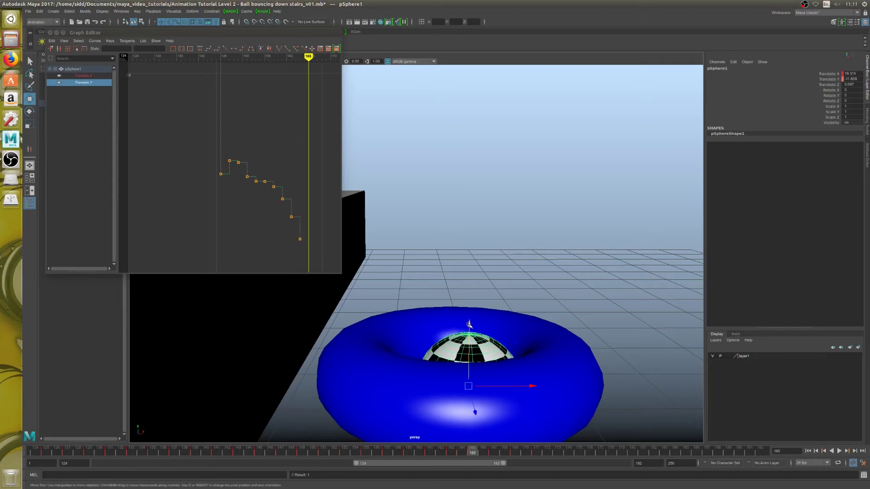
drag(470, 325, 470, 336)
drag(469, 335, 469, 344)
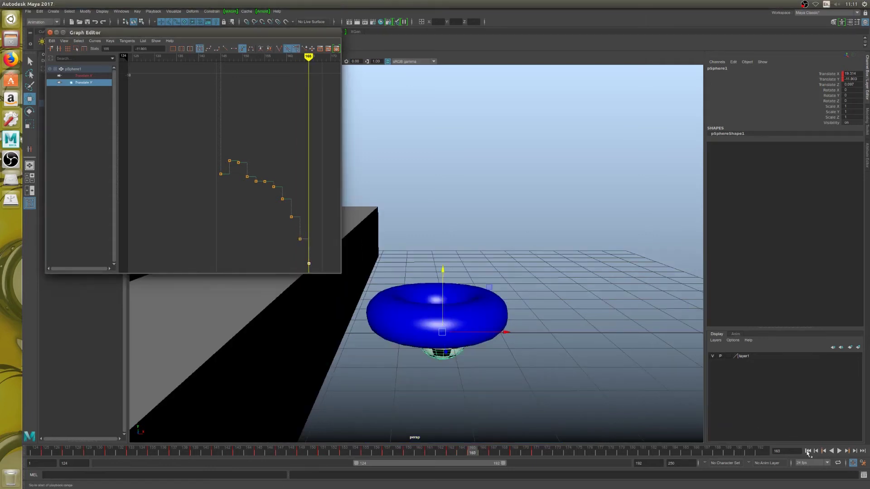
click(808, 452)
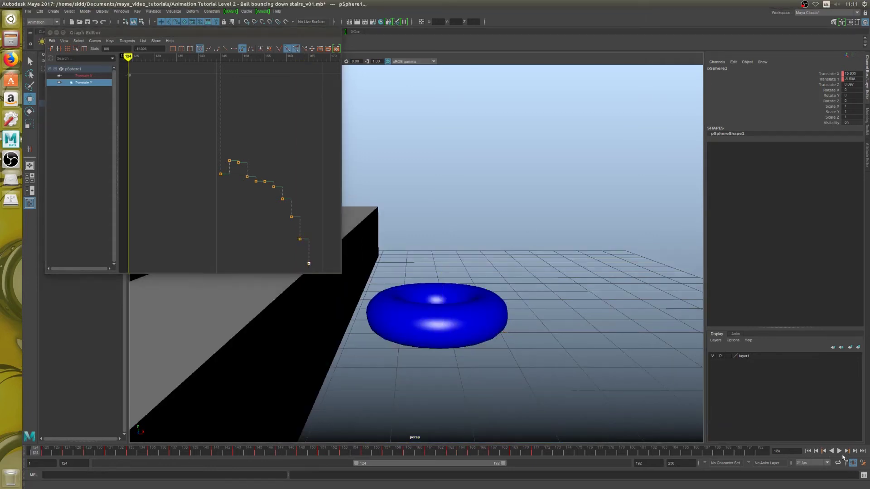
click(839, 451)
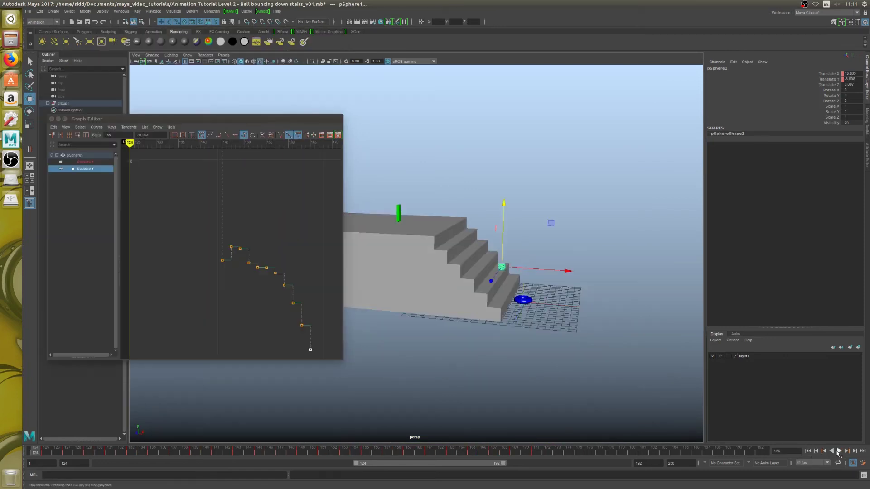
click(839, 451)
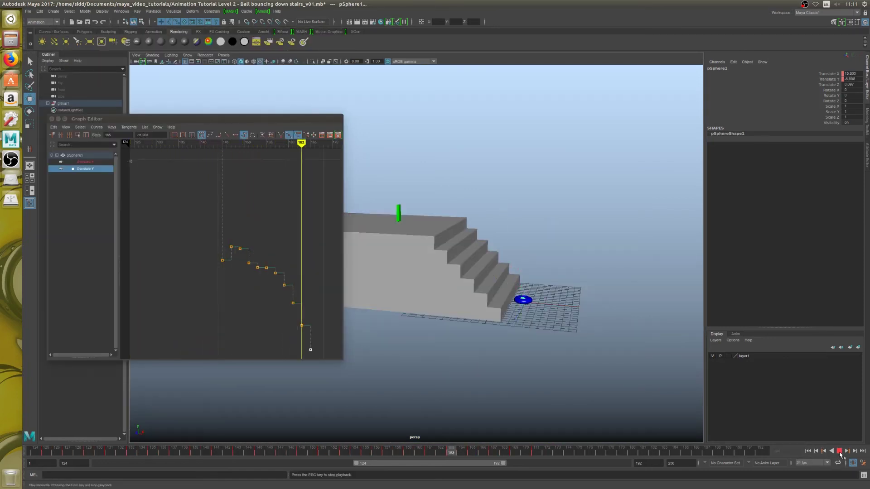
- Lower the ball below the ring at frame 167 to a Translate Y of about -12.9
drag(441, 454, 451, 455)
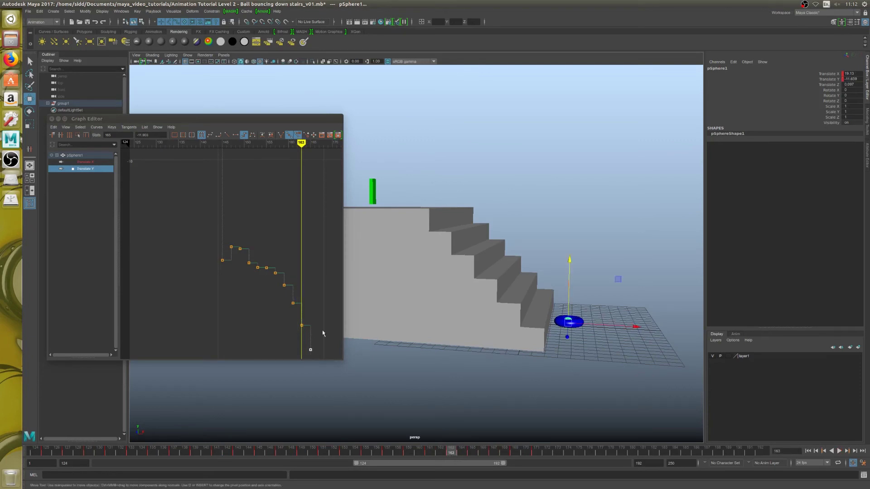
key(alt+comma)
key(alt+comma)
key(alt+period)
key(alt+period)
key(alt+period)
key(alt+period)
key(alt+period)
key(alt+period)
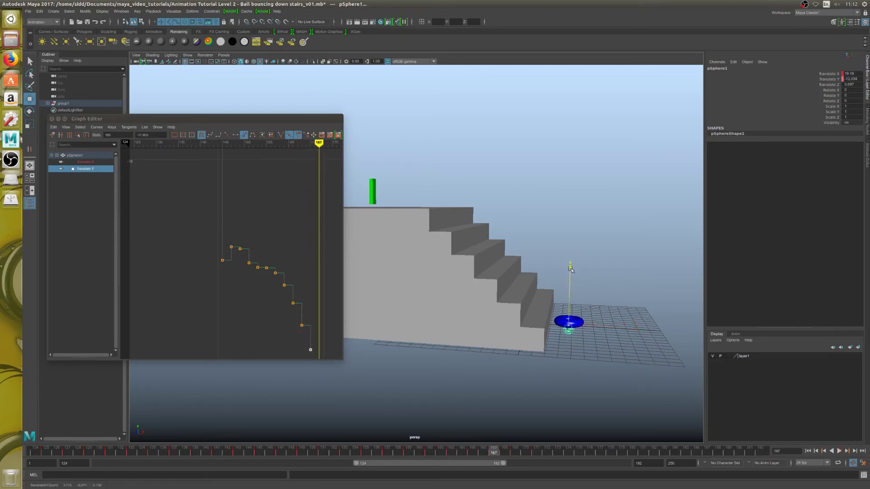
drag(570, 265, 570, 275)
- Examine the end of the Translate Y curve and the ball's drop through the ring from frame 161 to 167
key(a)
drag(299, 285, 311, 324)
key(f)
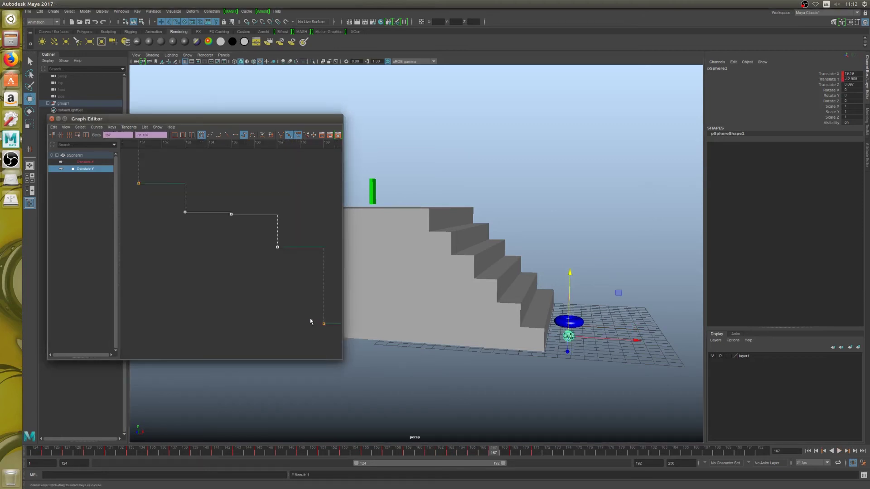
scroll(310, 319, down, 5)
click(264, 299)
key(f)
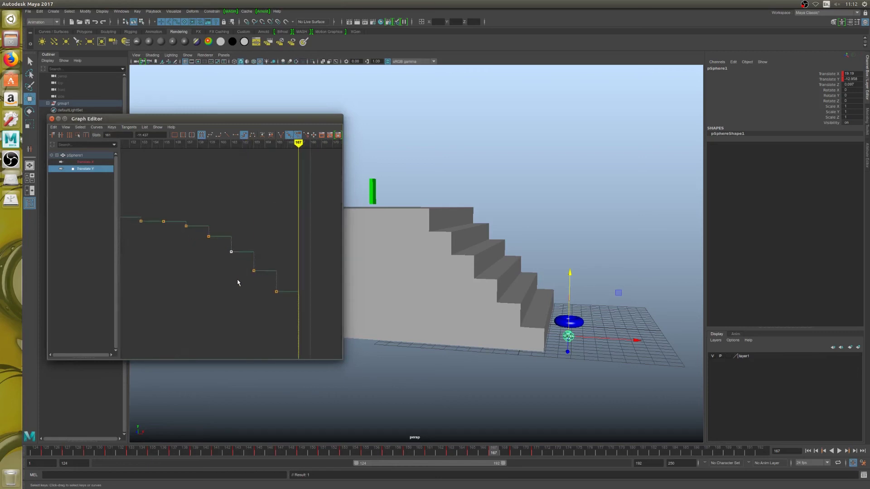
drag(140, 155, 232, 164)
scroll(242, 229, down, 3)
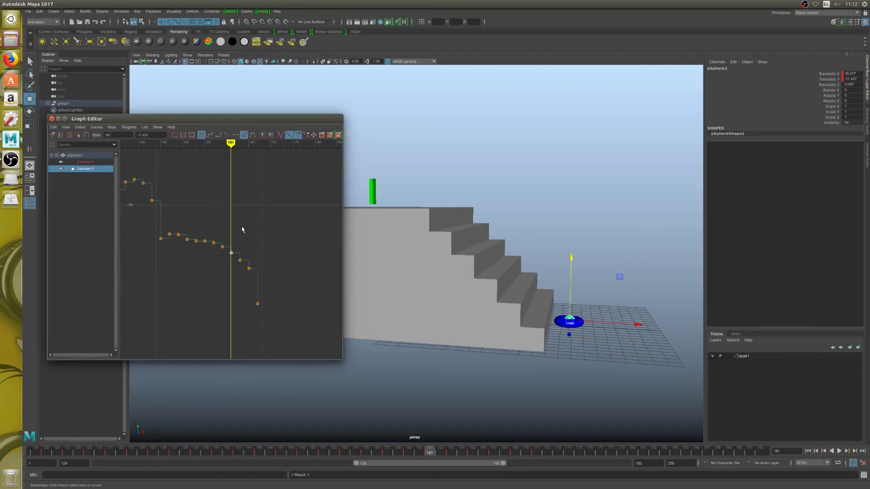
key(alt+period)
key(alt+period)
key(alt+period)
key(alt+period)
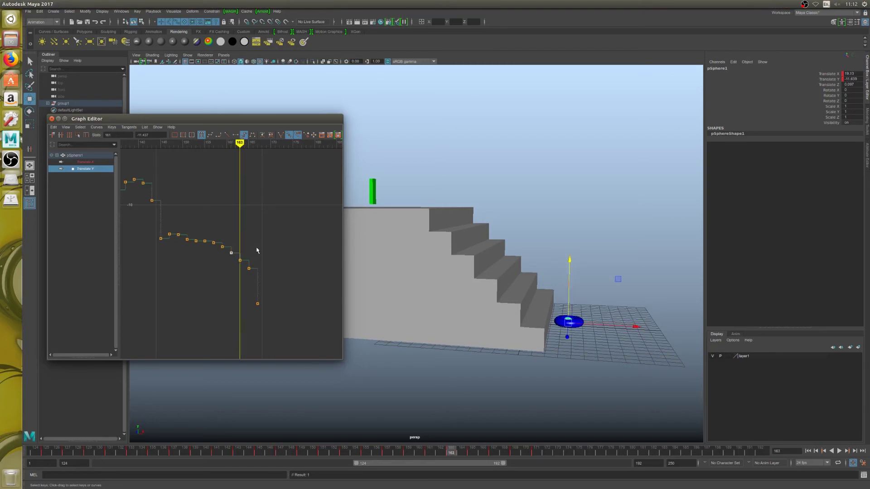
key(alt+period)
key(alt+period)
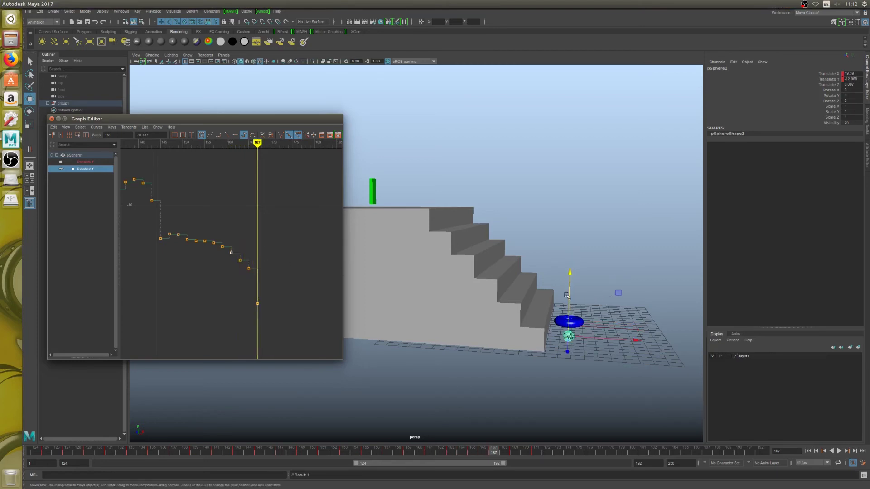
- Key the ball falling further at frames 169 and 171, down to a Translate Y of about -15.5
key(alt+period)
drag(571, 272, 572, 301)
key(alt+period)
key(alt+period)
key(alt+period)
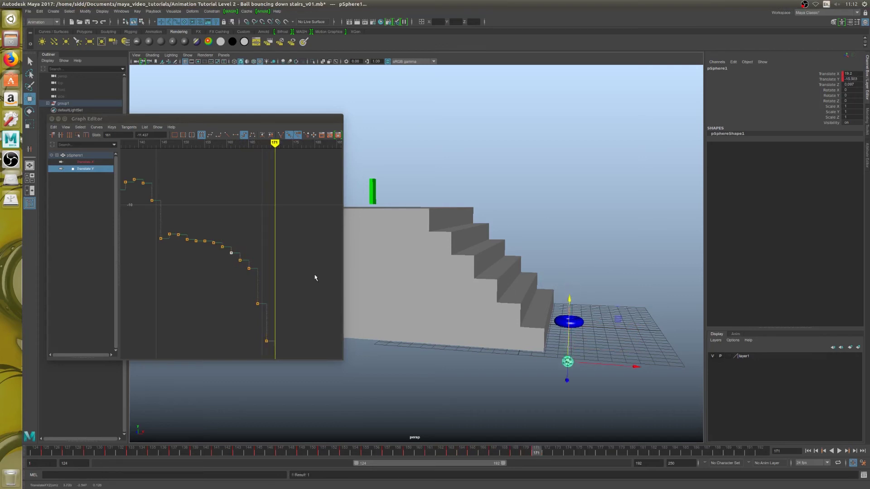
- Lower the Translate Y key at frame 165 to about -12.13 and play back the fall through the ring
click(257, 303)
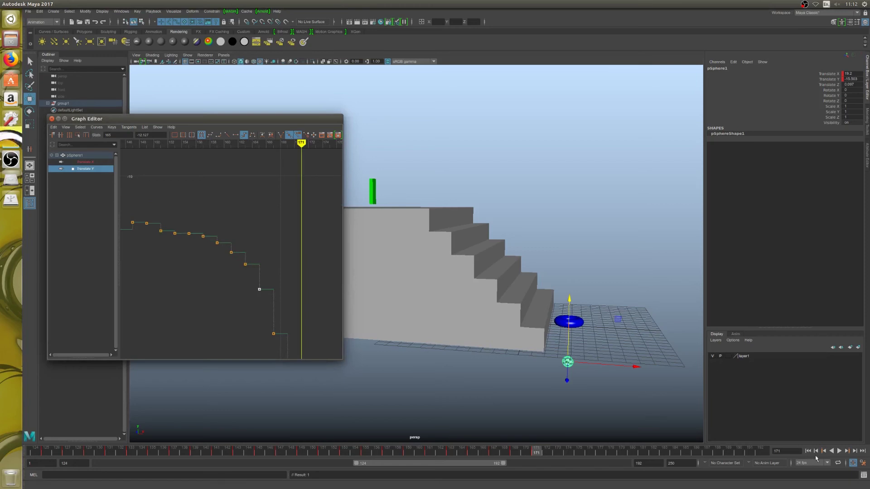
click(840, 452)
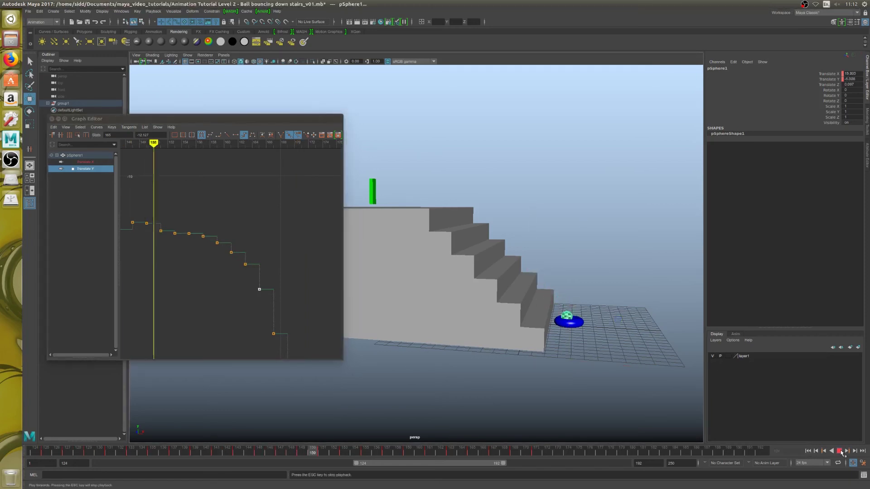
alt+drag(655, 402, 552, 354)
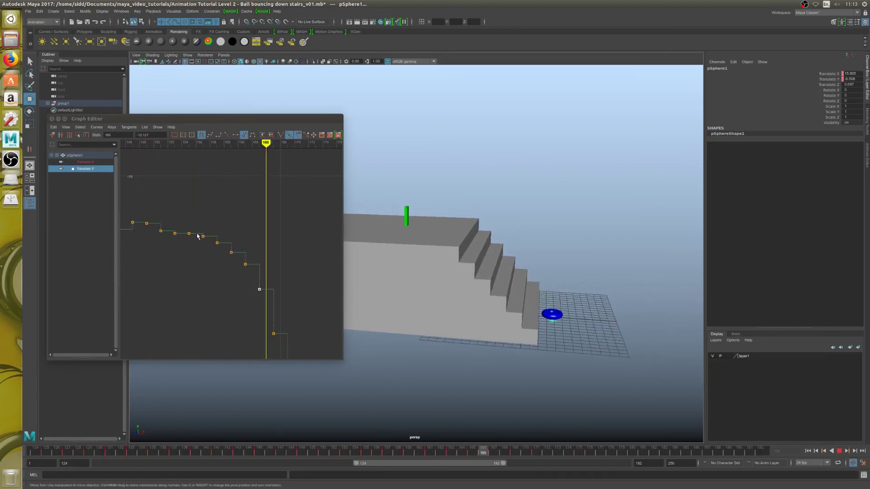
key(alt+v)
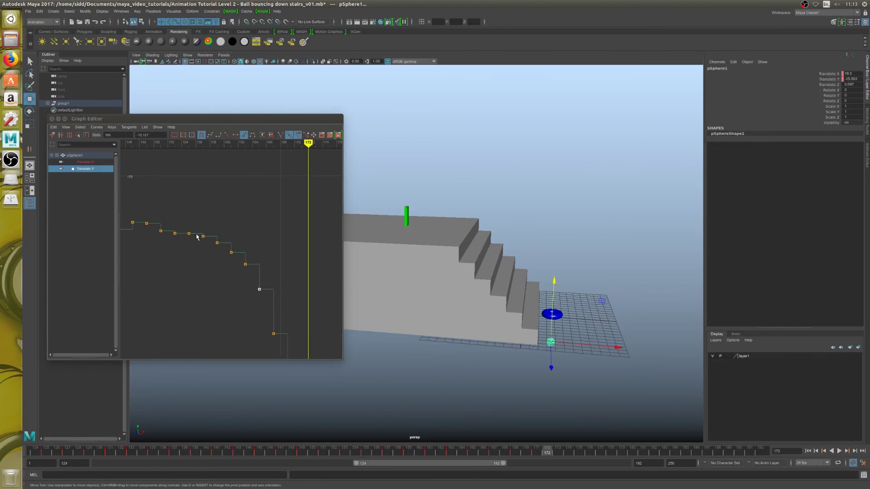
- Extend the playback range back to frame 1 and play back the ball's bounce down the stairs
click(430, 449)
drag(356, 463, 30, 463)
click(106, 450)
key(alt+v)
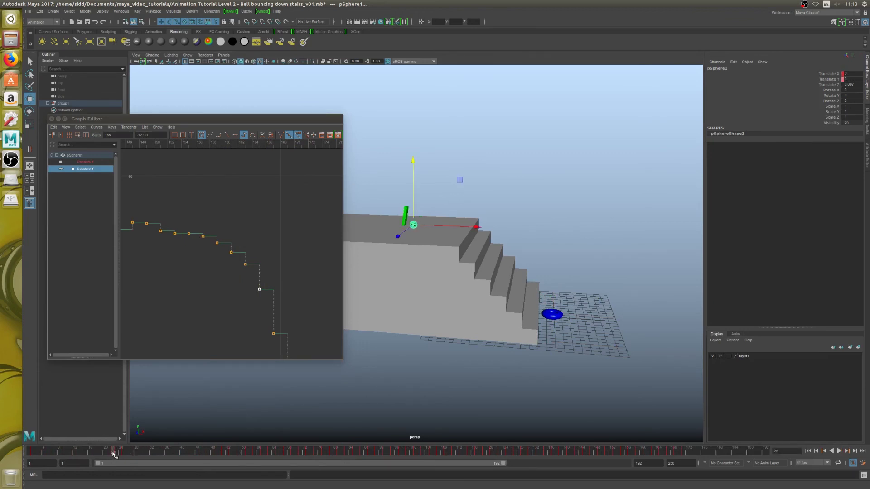
- Set the ball's keys from frame 22 to about frame 174 to Auto tangents and return to the first frame
shift+drag(115, 456, 694, 465)
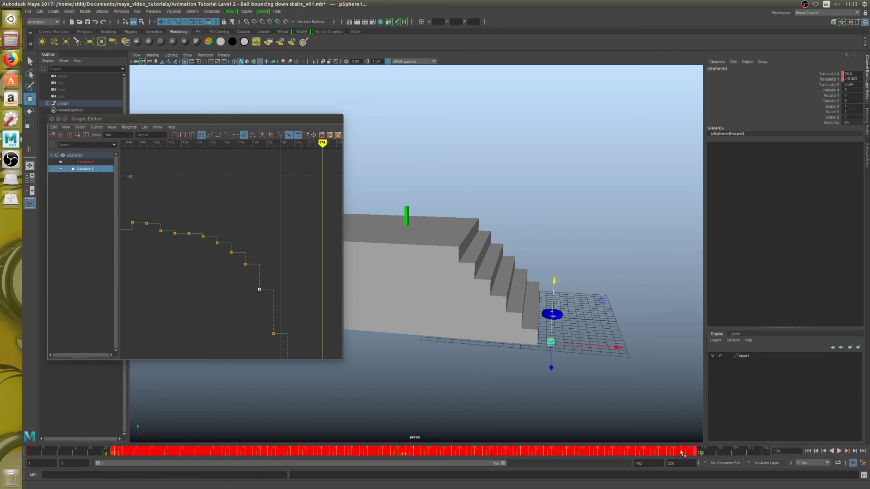
right_click(681, 452)
mouse_move(722, 386)
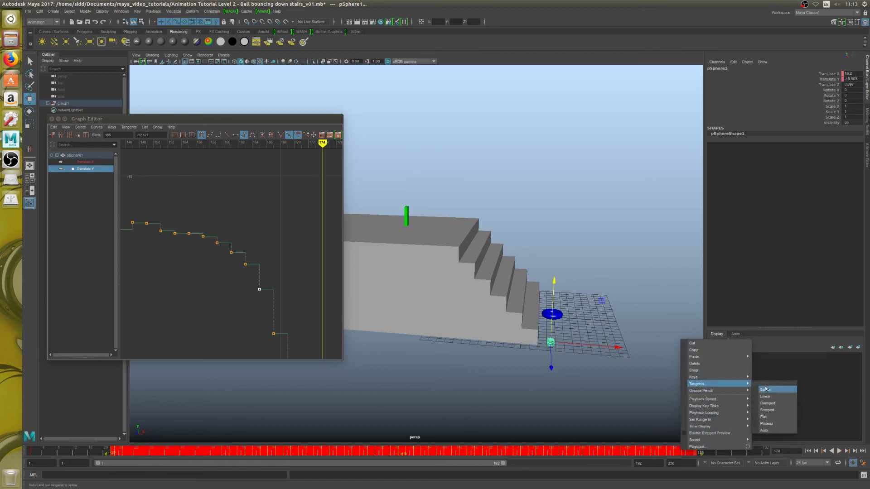
click(772, 431)
key(f)
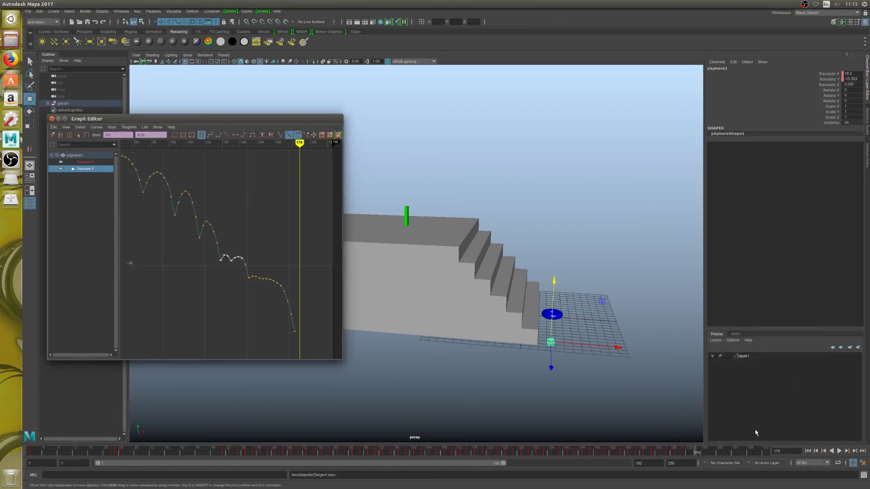
click(808, 451)
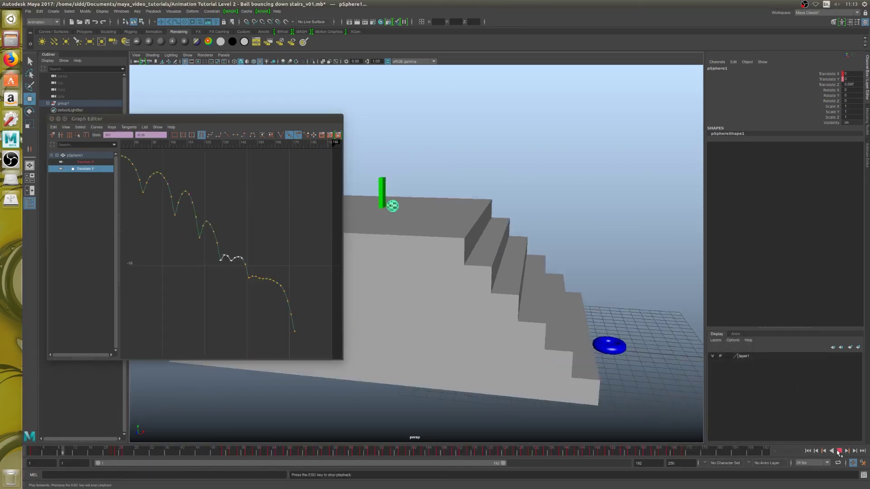